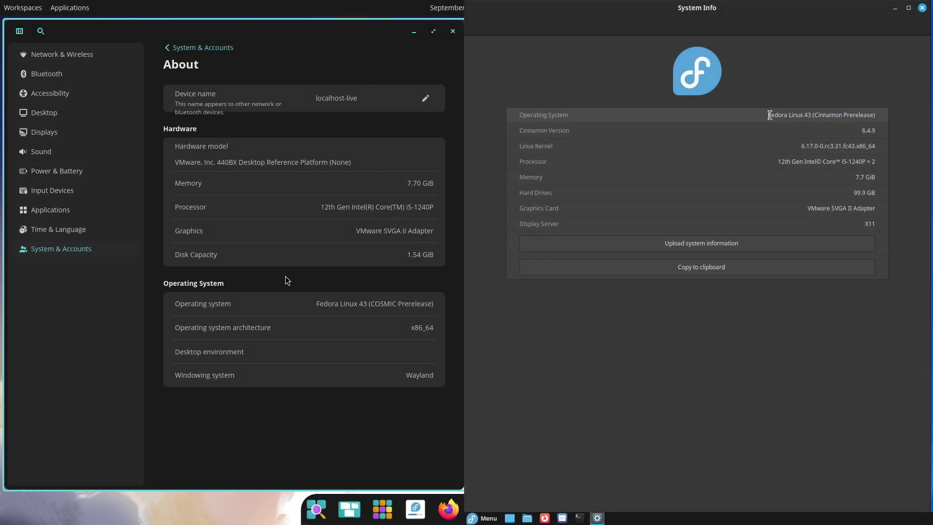
- Highlight the operating system and Linux kernel entries in Cinnamon's System Info, and close the COSMIC About window
drag(777, 115, 883, 132)
drag(801, 145, 876, 146)
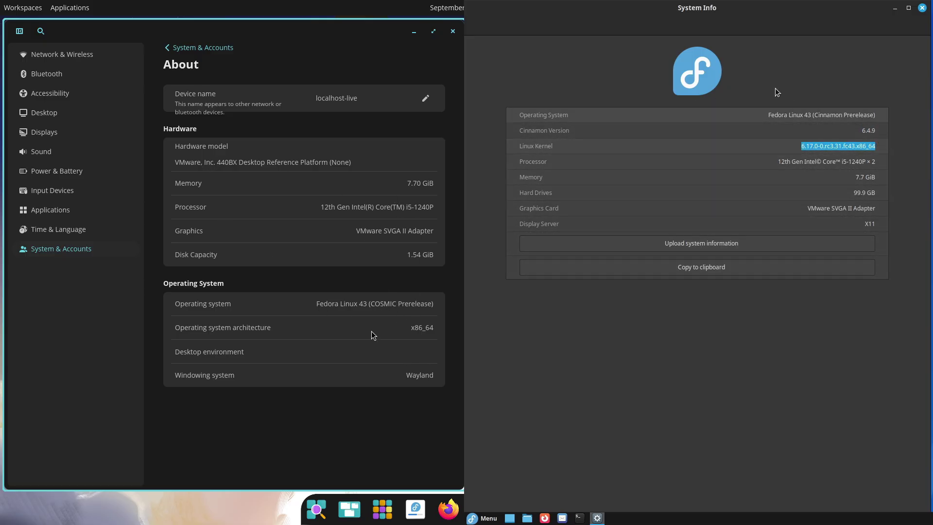
click(451, 33)
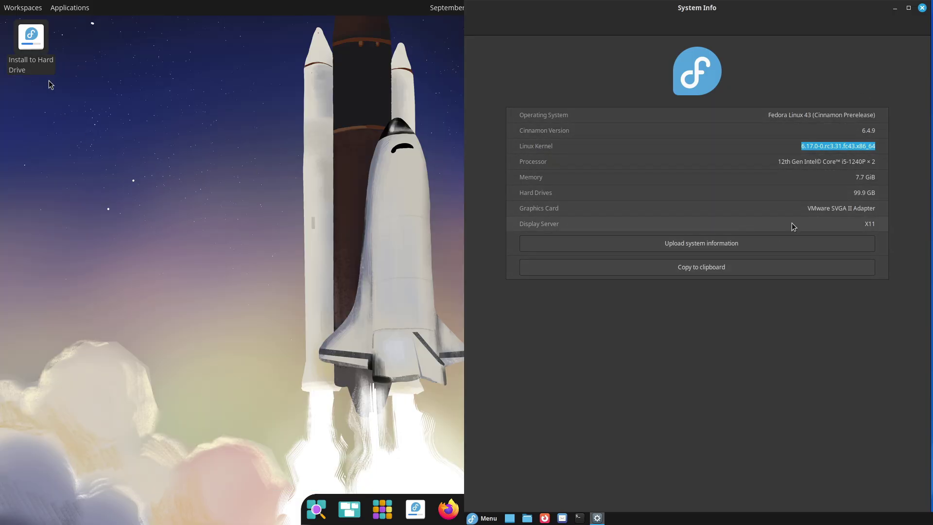
- Launch GNOME System Monitor from the System group of COSMIC's application library, and highlight Cinnamon's kernel version again
click(74, 12)
drag(771, 115, 877, 116)
drag(800, 149, 877, 146)
click(456, 330)
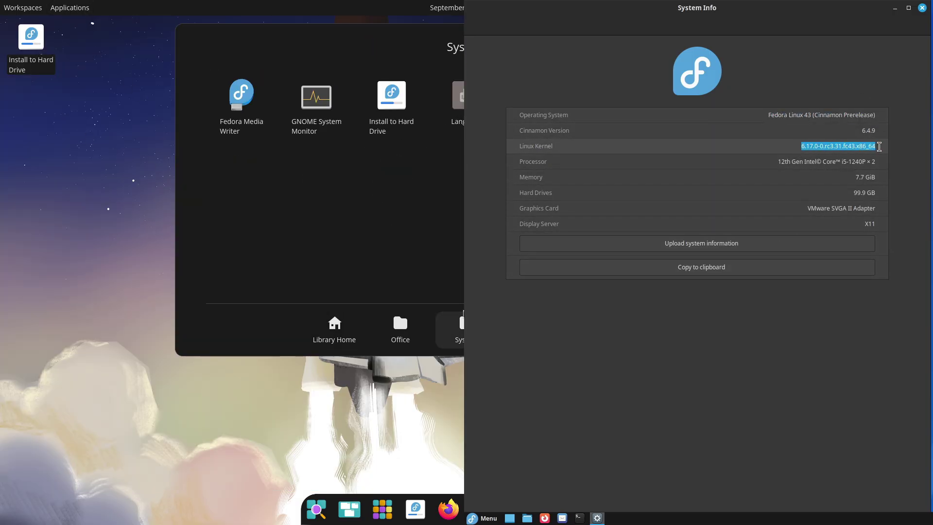
click(327, 136)
- Close Cinnamon's System Info window and launch System Monitor by searching its applications for "sys"
click(922, 9)
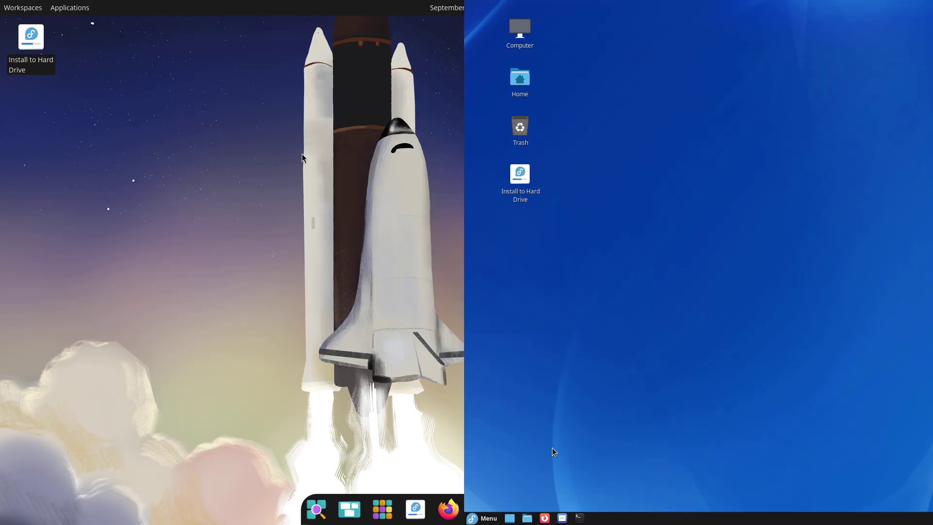
click(483, 519)
text(sys)
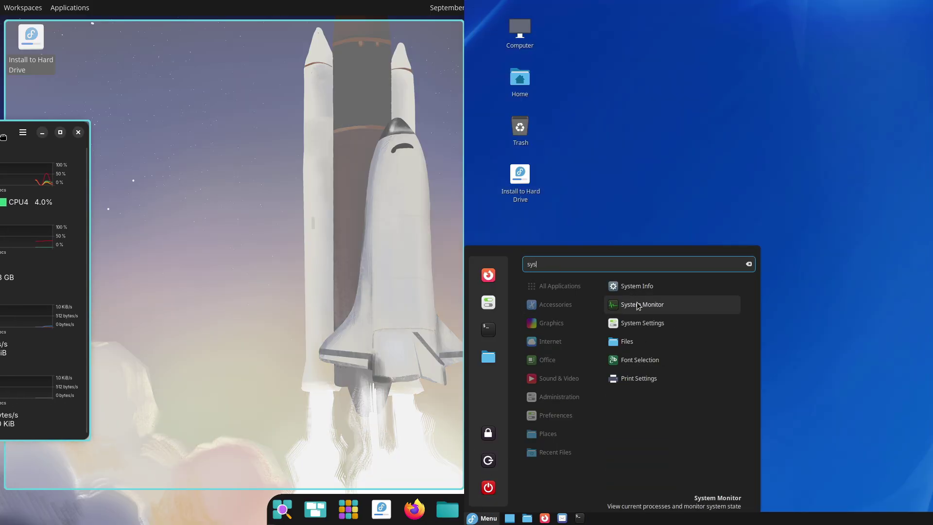
click(638, 305)
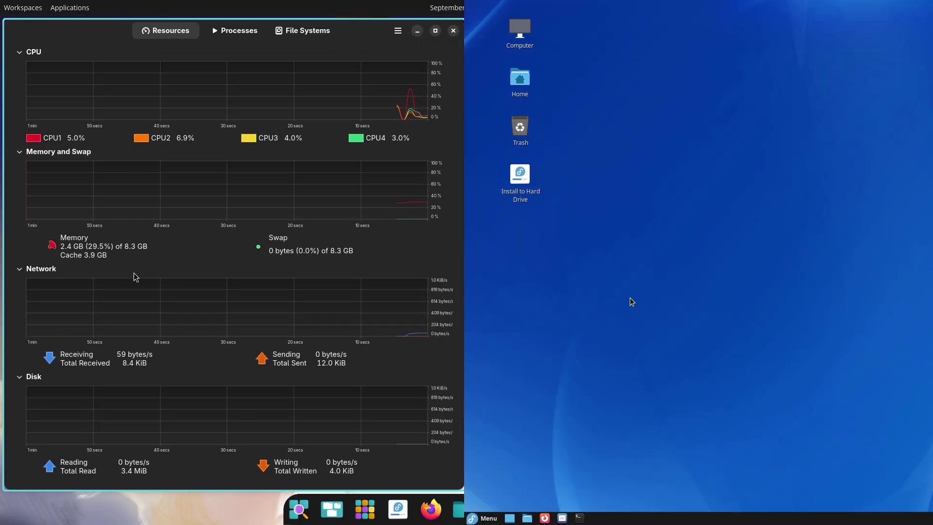
- Collapse the Disk and Network graphs in COSMIC's System Monitor and view its About information
click(19, 377)
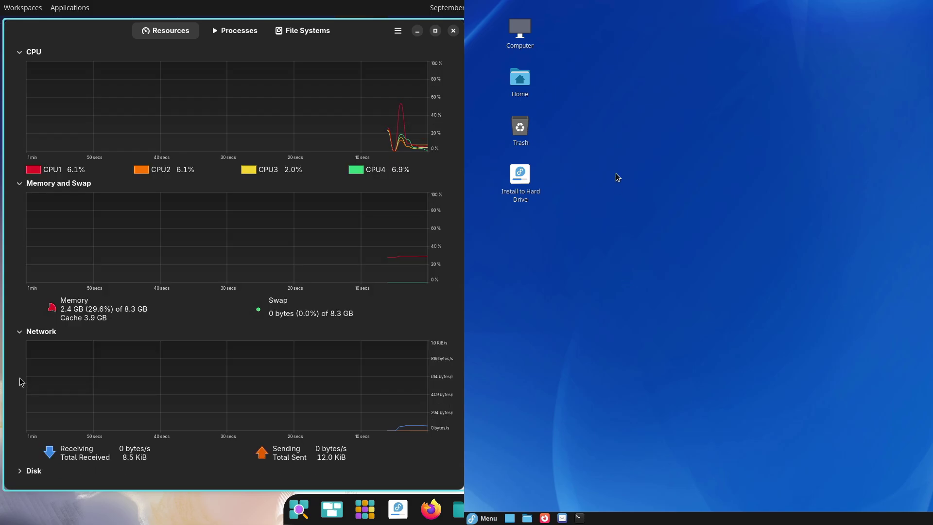
click(20, 332)
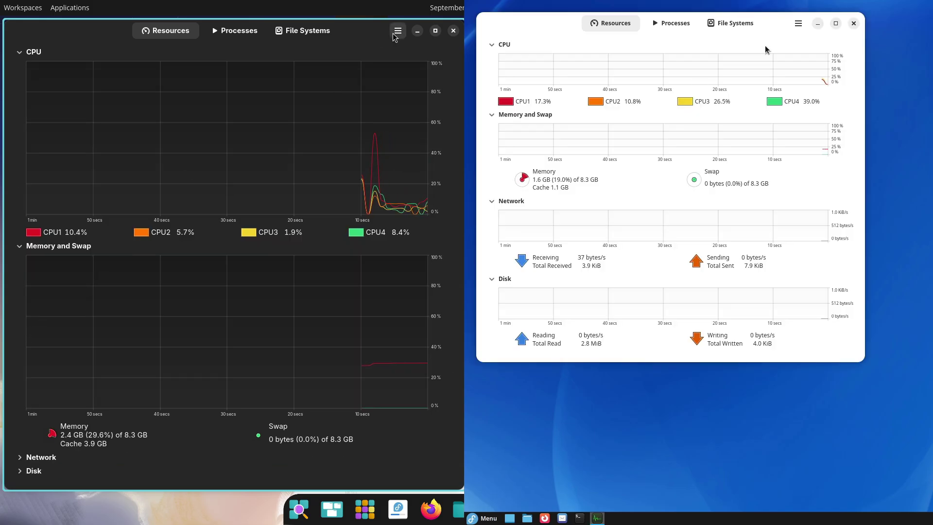
click(398, 31)
click(396, 125)
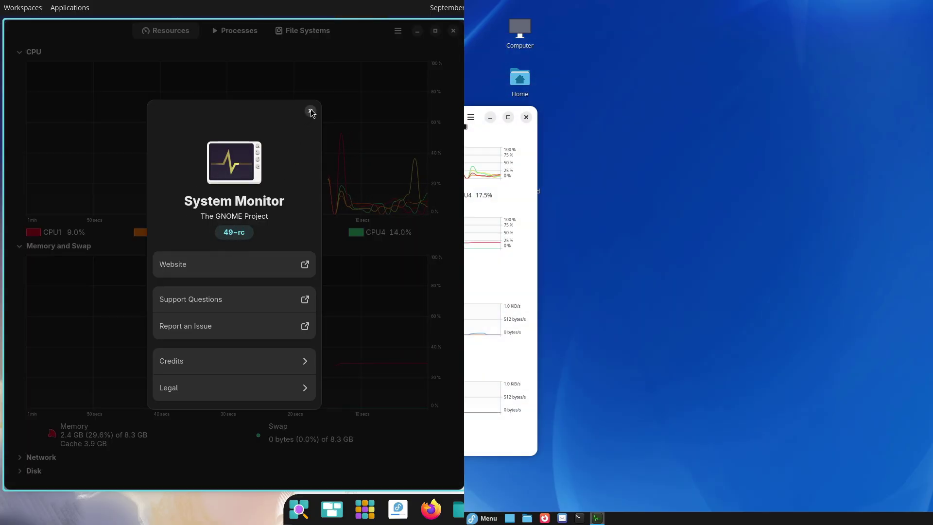
click(311, 111)
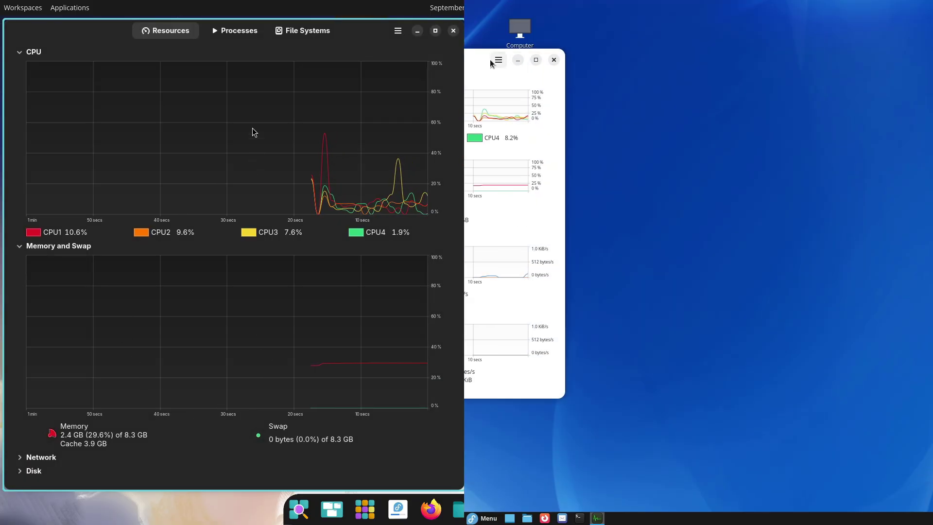
- Review the processes, file systems and resources in COSMIC's System Monitor, and close it
click(233, 31)
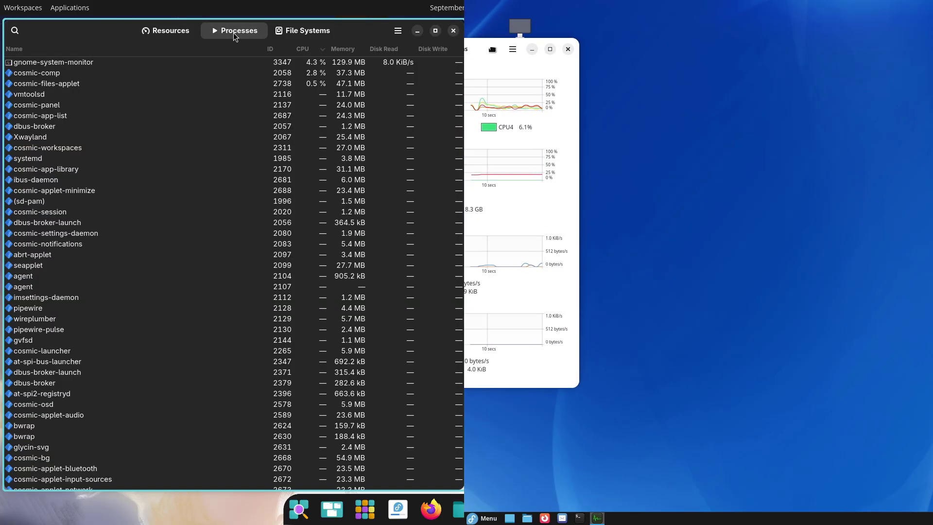
drag(453, 194, 418, 125)
click(301, 35)
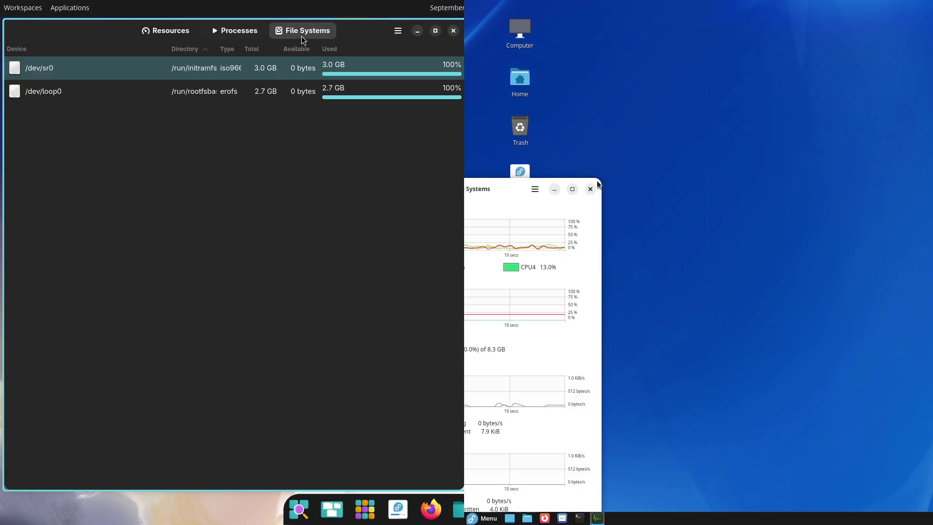
click(165, 30)
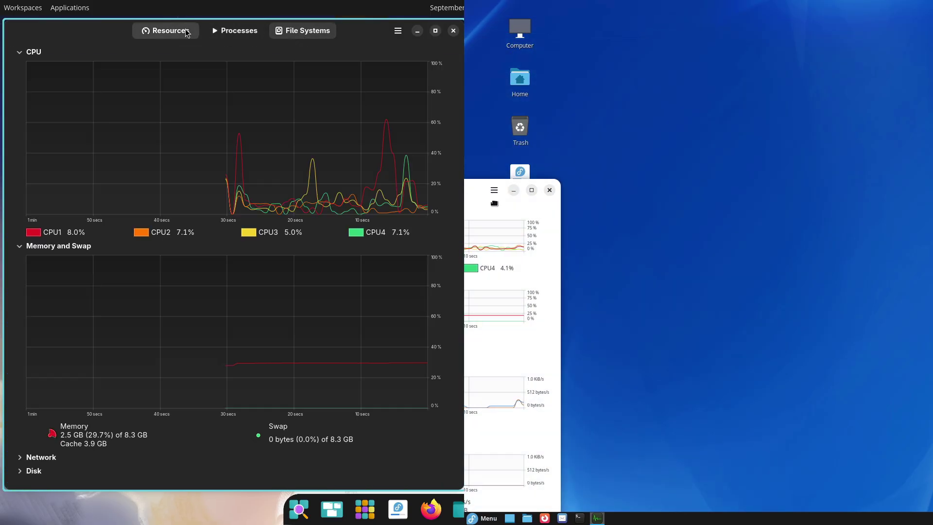
click(452, 31)
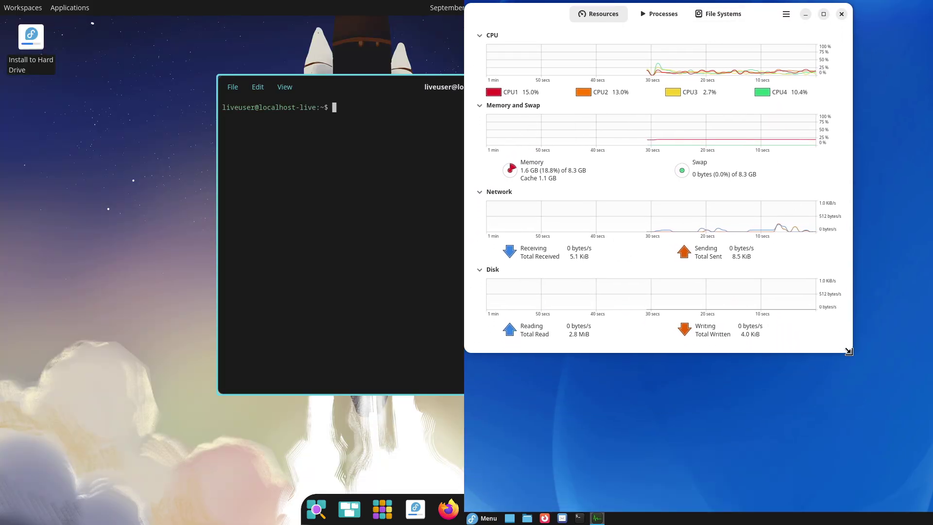
- Tile the COSMIC terminal to its desktop's left half, and enlarge Cinnamon's System Monitor with Disk and Network collapsed
drag(851, 346, 932, 448)
drag(459, 97, 2, 163)
click(481, 387)
click(483, 340)
- View the About information of COSMIC Terminal and look through its editing commands
click(71, 33)
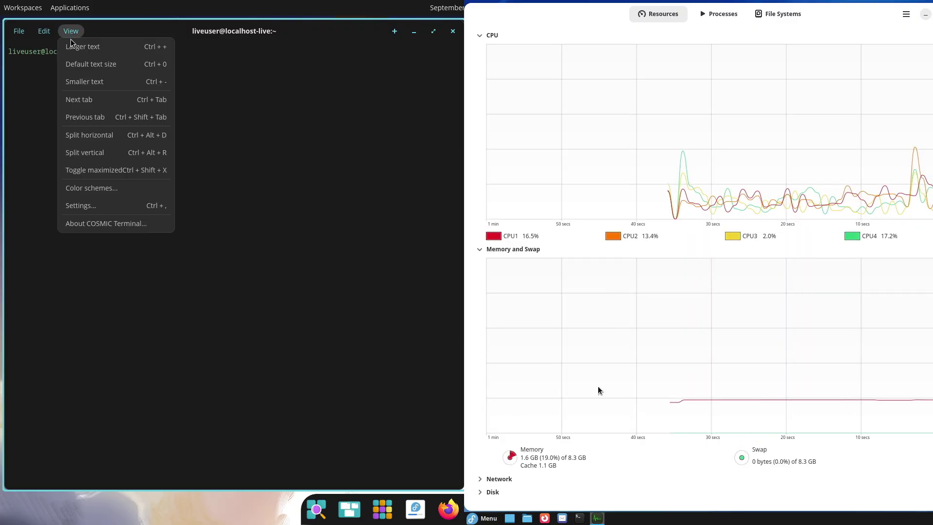
click(104, 222)
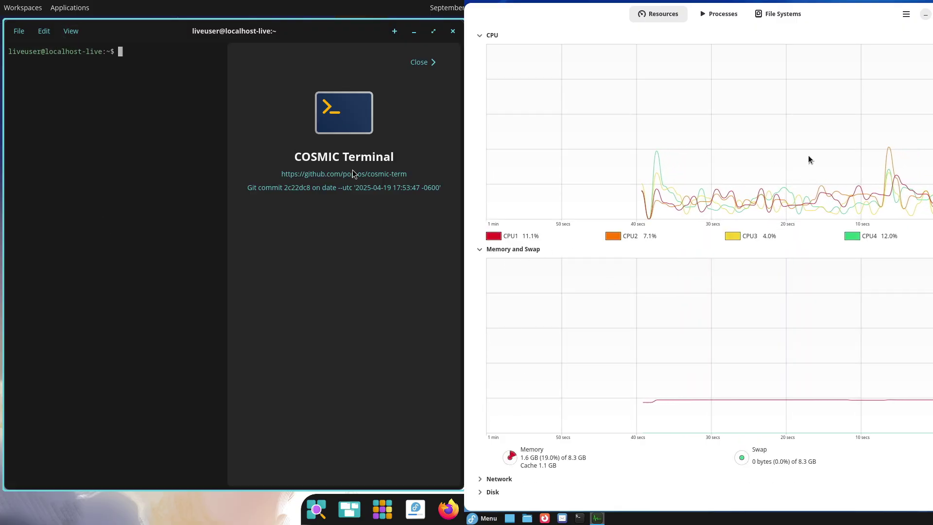
click(419, 62)
click(44, 31)
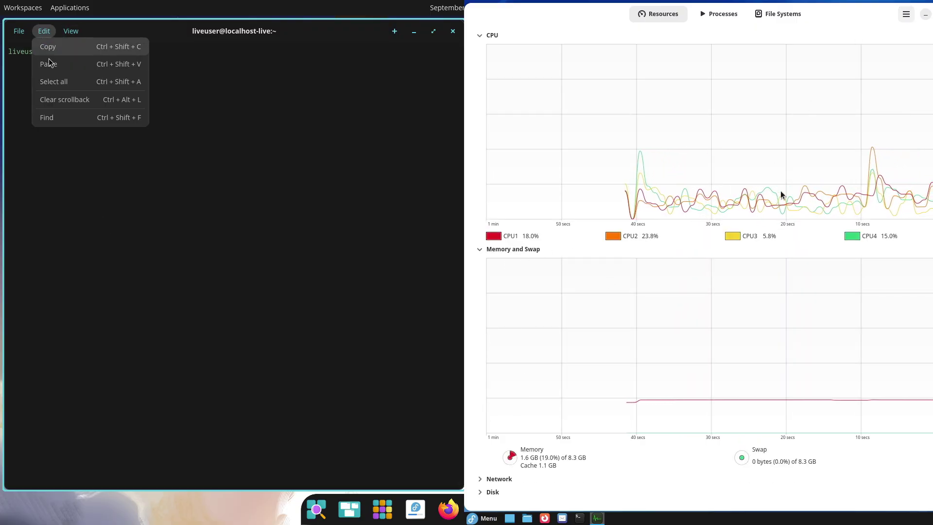
- Set the COSMIC Terminal theme to Light, and show the process list in Cinnamon's System Monitor
mouse_move(72, 32)
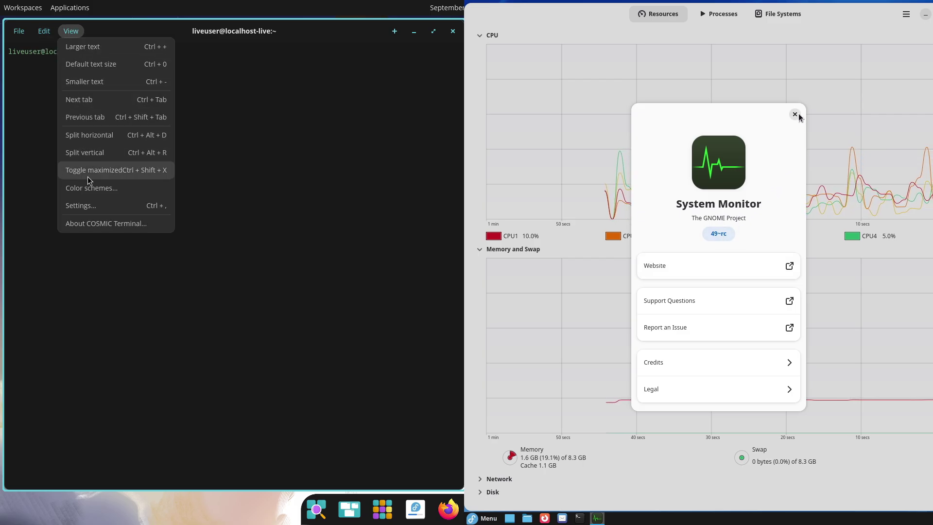
click(795, 114)
click(92, 206)
click(719, 14)
click(400, 107)
click(380, 163)
- Set the COSMIC Terminal font size to 16px, and check the file systems and resources in Cinnamon's System Monitor
click(426, 283)
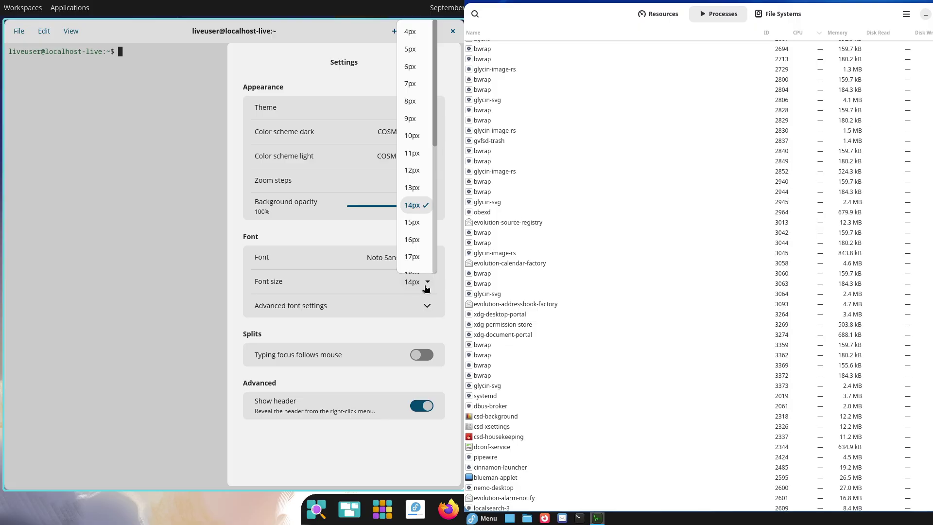
click(783, 14)
click(412, 239)
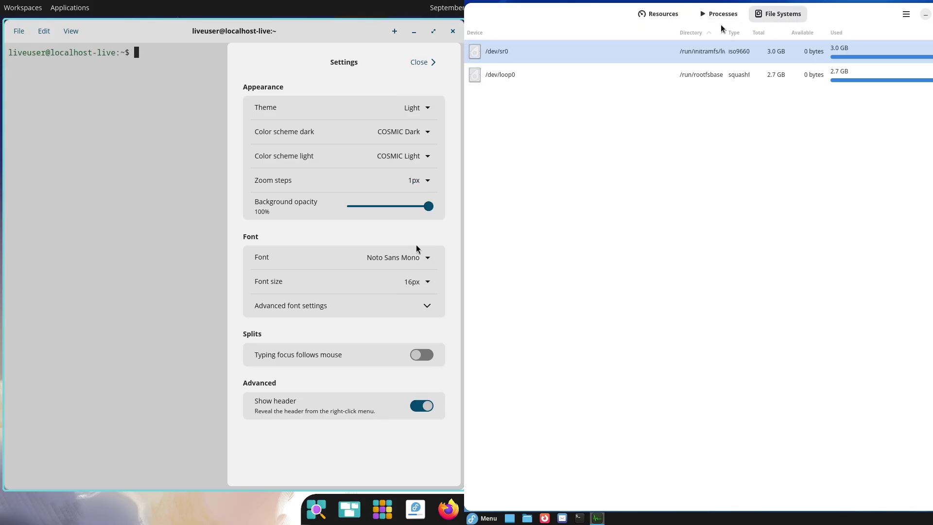
click(668, 20)
click(413, 66)
click(903, 19)
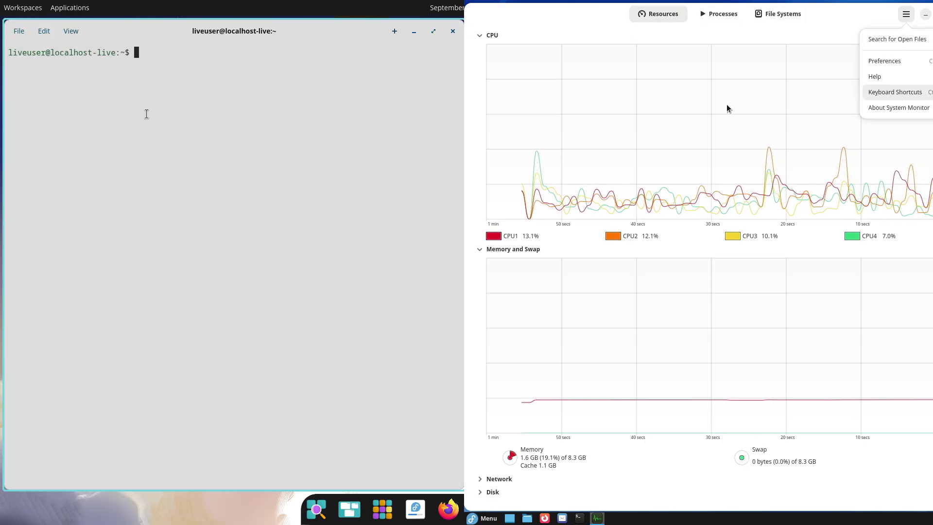
- Try the fastfetch and neofetch commands in the COSMIC terminal, and clear its screen
text(fastfetch)
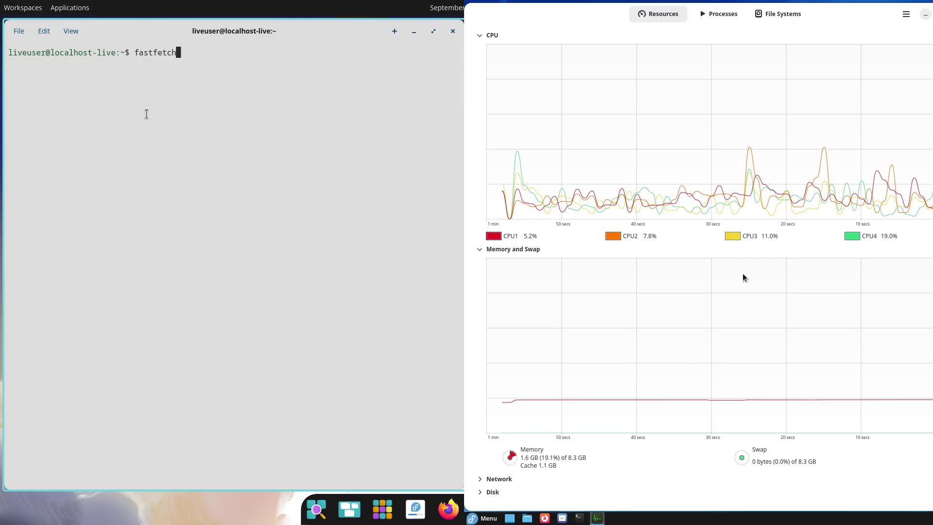
key(Return)
text(neofetc)
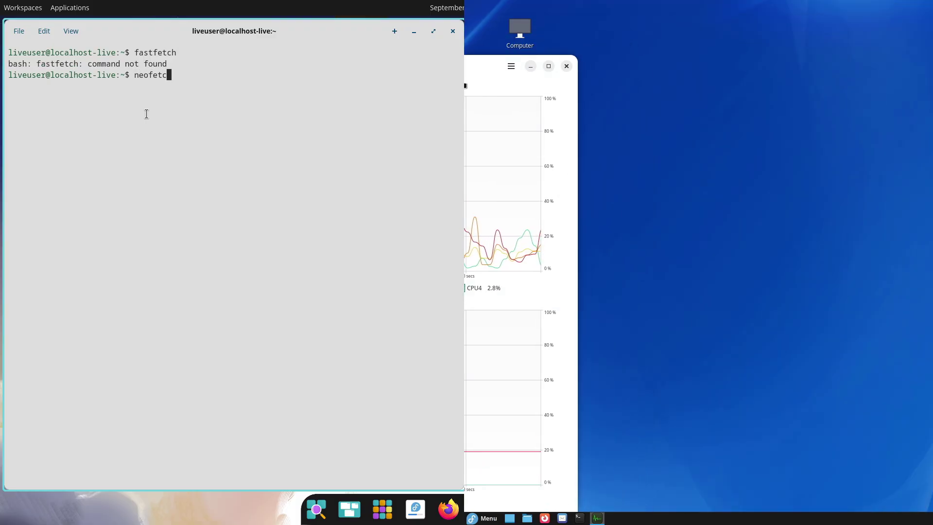
text(h)
key(Return)
text(clear)
key(Return)
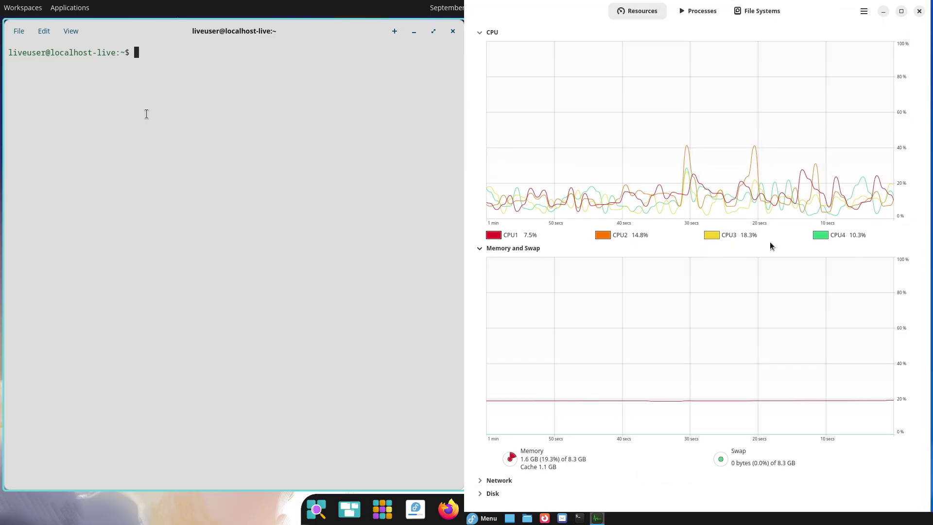
- Install fastfetch on the COSMIC system with sudo dnf install fastfetch
text(sudo dnf ins)
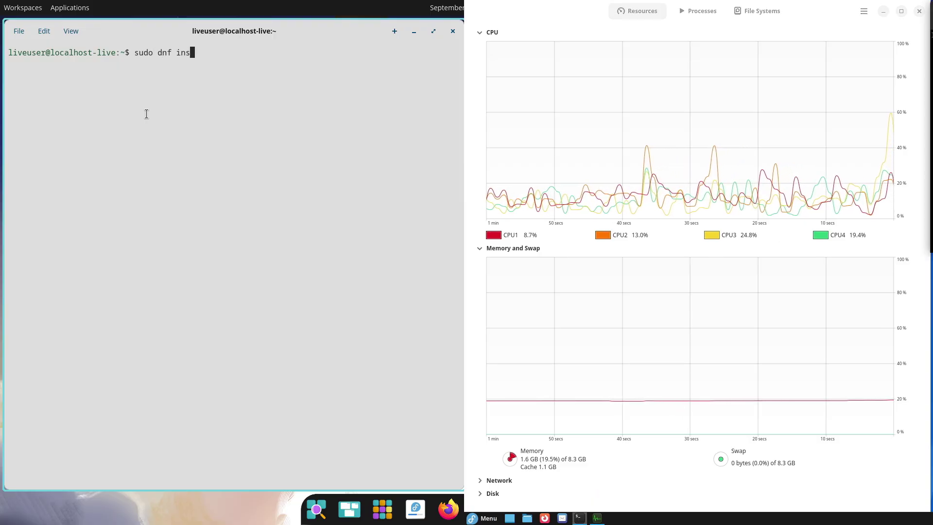
text(tall fastfetch)
key(Return)
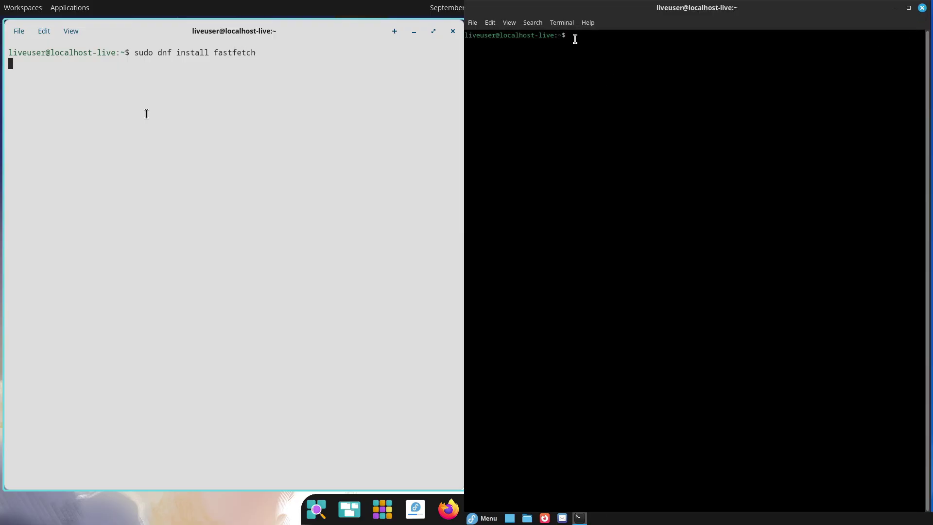
- Enable a custom font with a larger size in the Cinnamon terminal's Unnamed profile
click(490, 23)
click(503, 94)
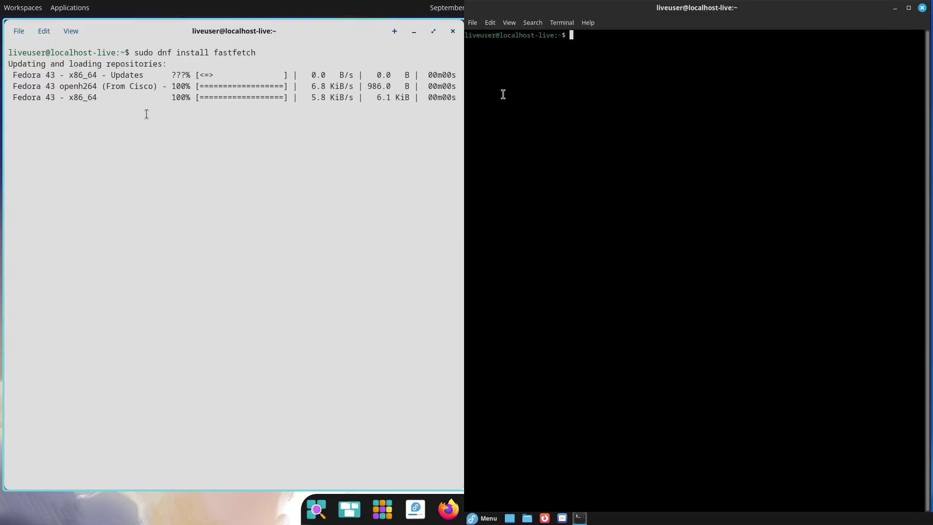
drag(470, 139, 469, 167)
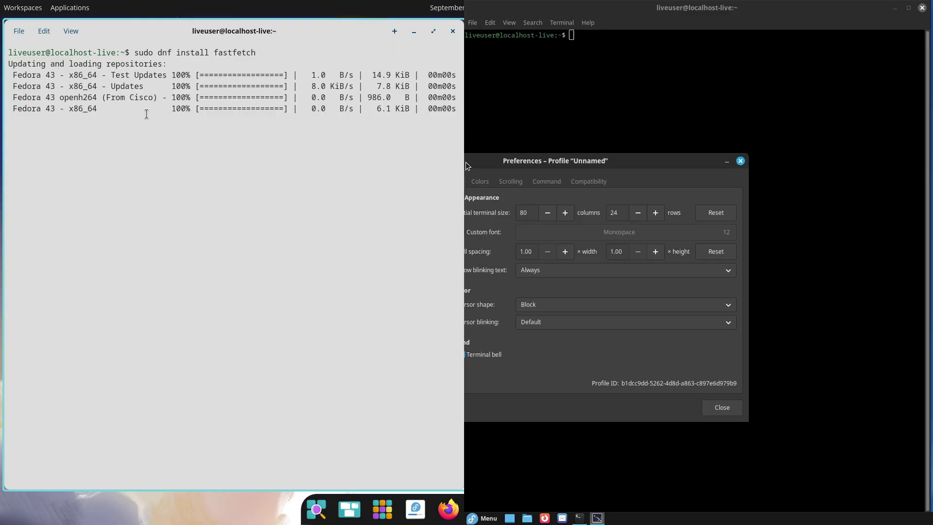
drag(578, 162, 779, 131)
click(629, 201)
click(773, 199)
click(771, 359)
click(772, 358)
click(771, 359)
click(772, 358)
click(759, 381)
- Turn off system theme colors for the Cinnamon terminal's Unnamed profile and close its preferences
click(607, 149)
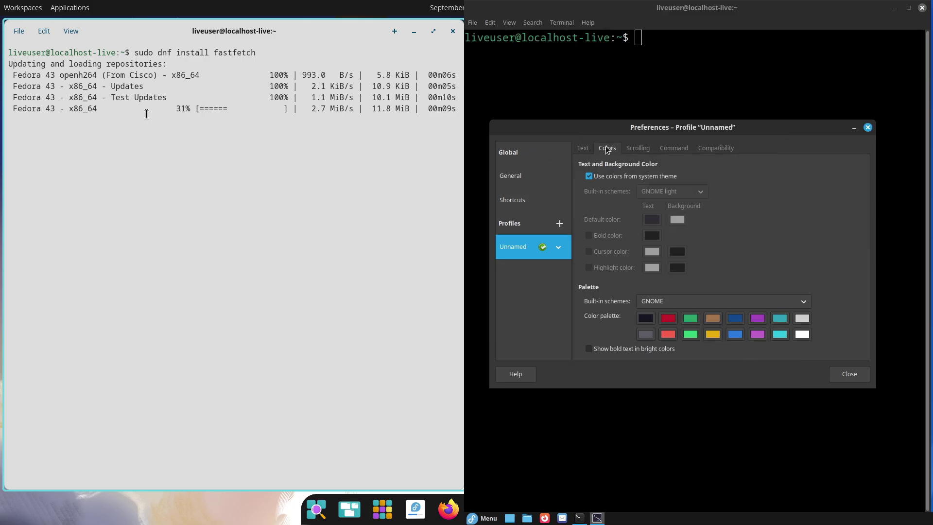
click(639, 180)
click(832, 374)
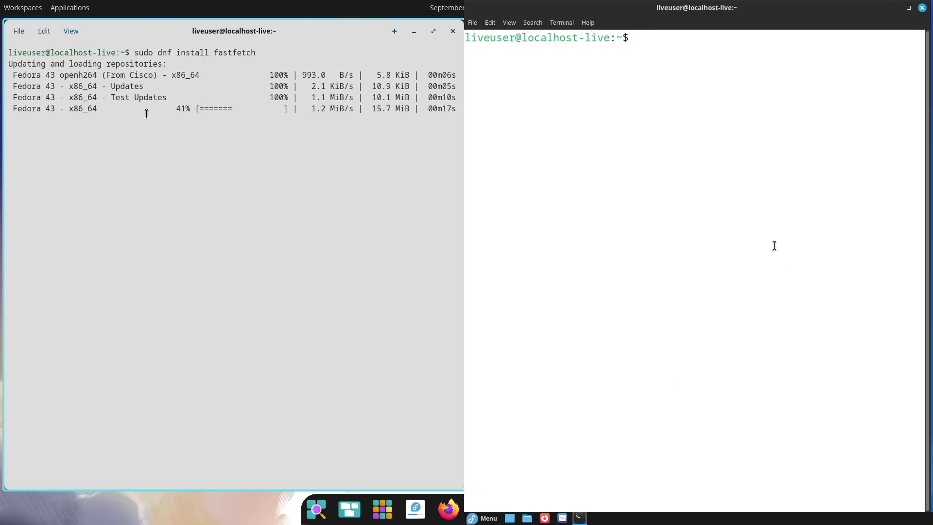
- Try the fastfetch command in the Cinnamon terminal, and replace its tab with a new one
text(fastfetch)
key(Return)
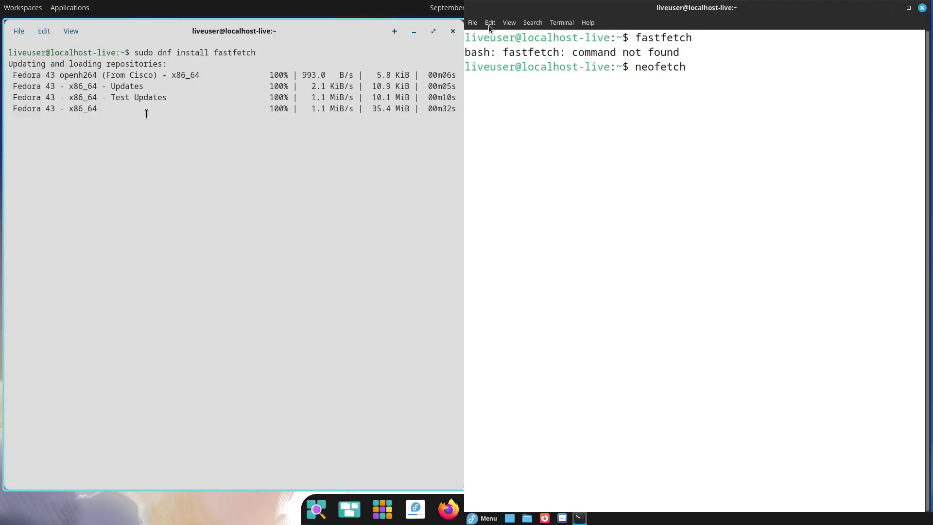
click(472, 23)
click(479, 35)
click(653, 40)
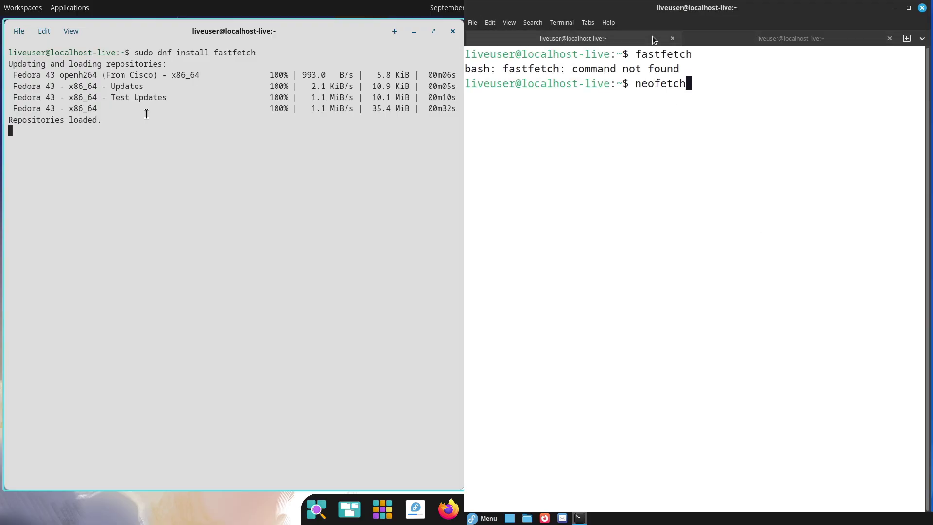
click(673, 40)
- Install fastfetch on the Cinnamon system with sudo dnf install fastfetch
text(sudo dnf install)
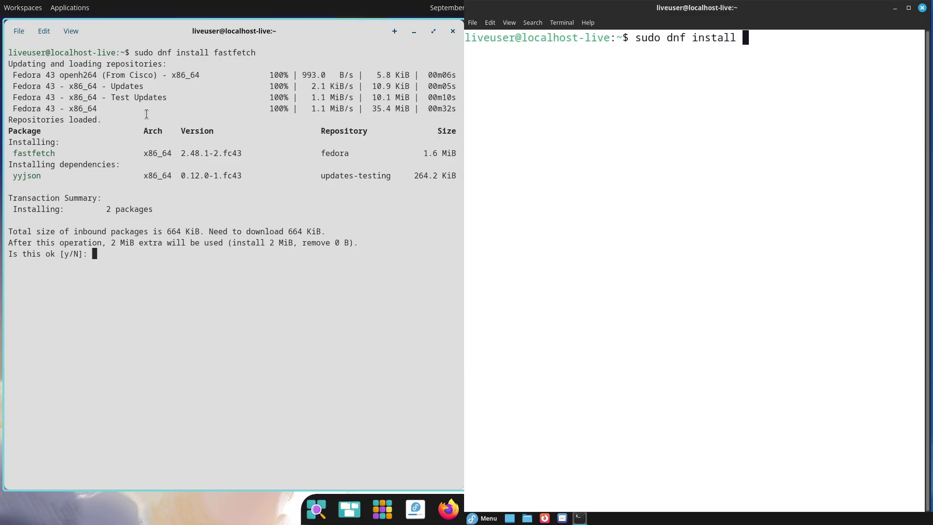
text(tfetch)
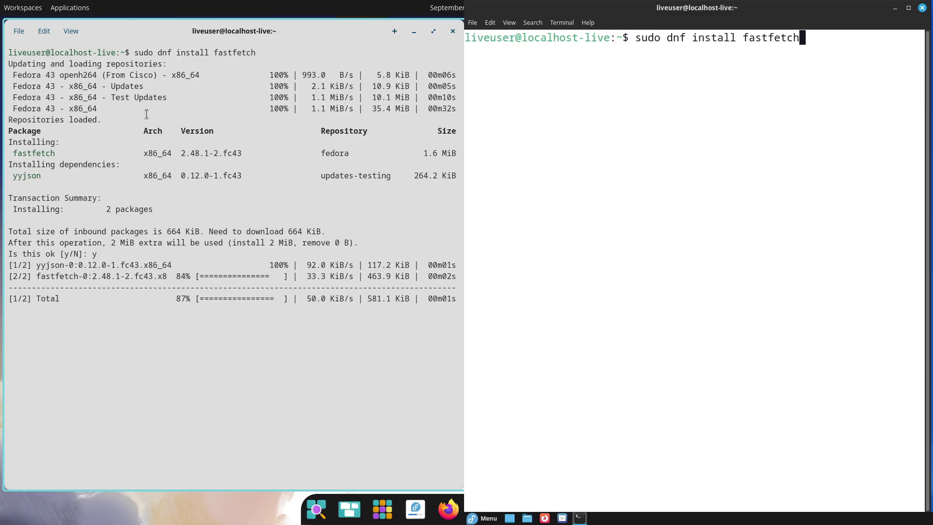
key(Return)
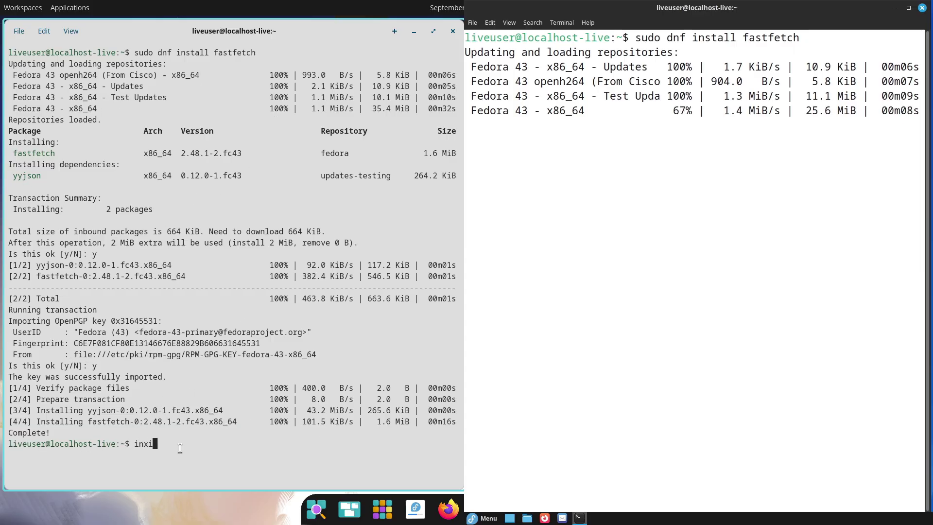
- Install the missing inxi package from the COSMIC terminal, and approve the pending fastfetch installation in the Cinnamon terminal
key(Return)
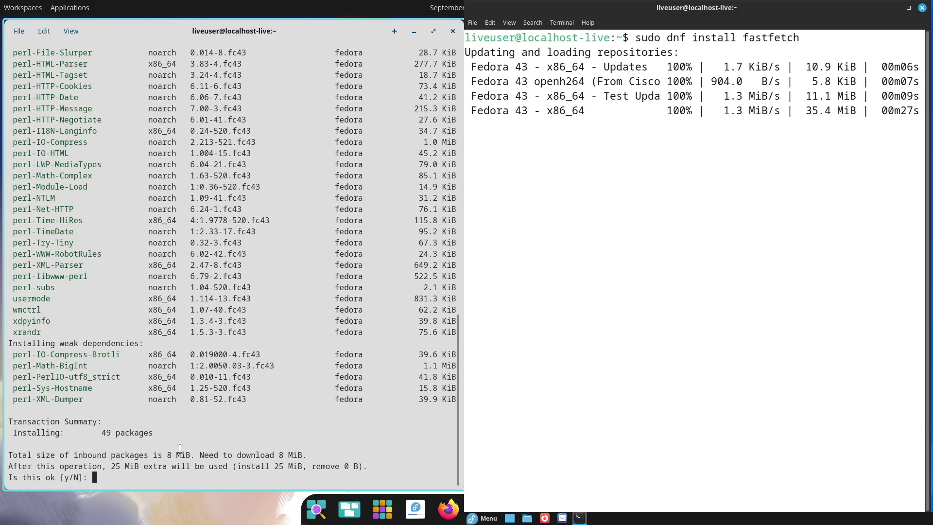
text(y)
key(Return)
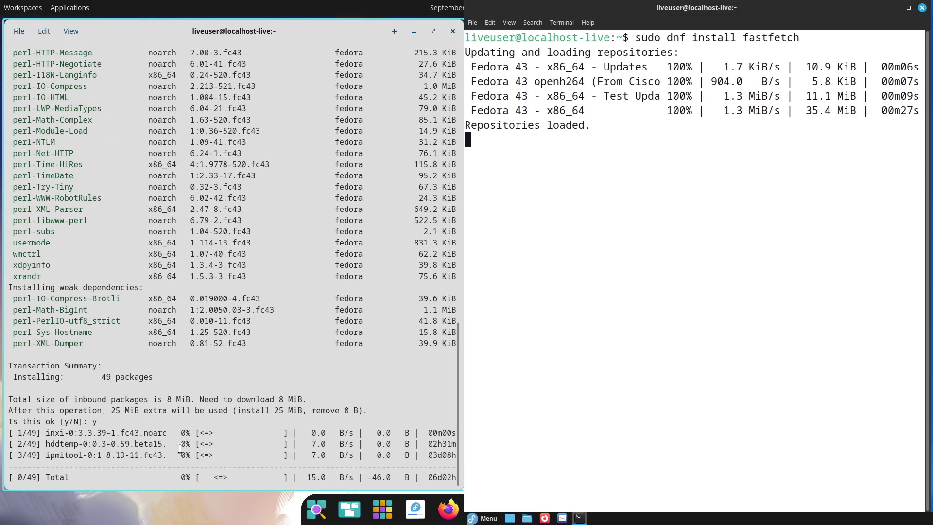
text(y)
key(Return)
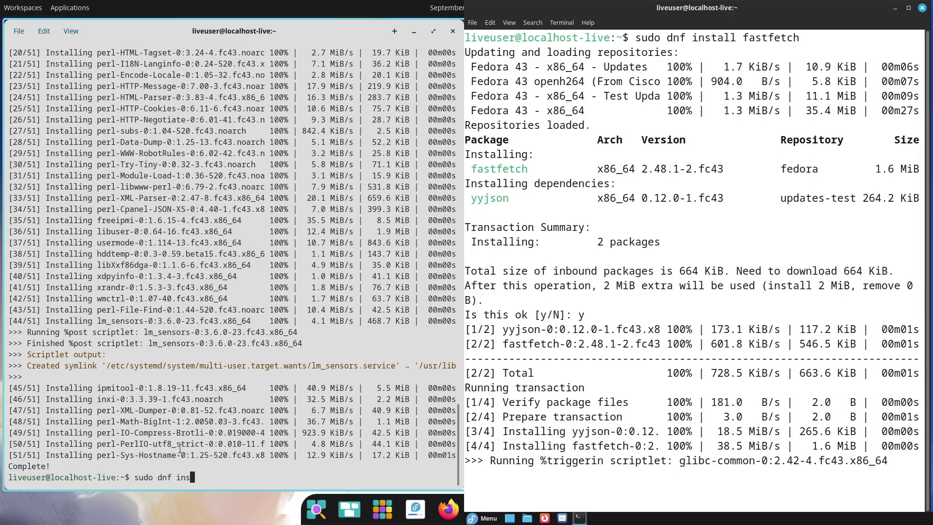
- Install btop on the COSMIC system with sudo dnf install btop, and run inxi in the Cinnamon terminal
text(op)
key(Return)
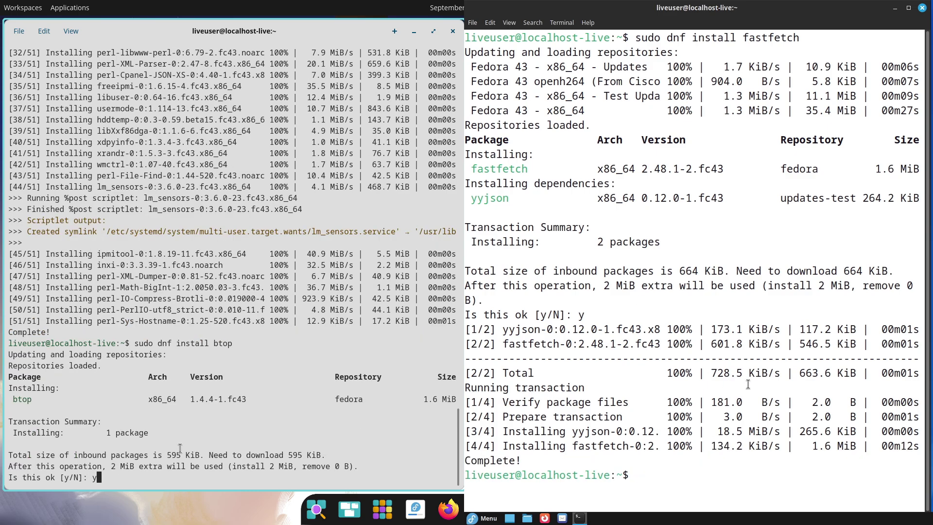
key(Return)
- Clear the COSMIC terminal, and start sudo dnf install btop in the Cinnamon terminal
text(inst)
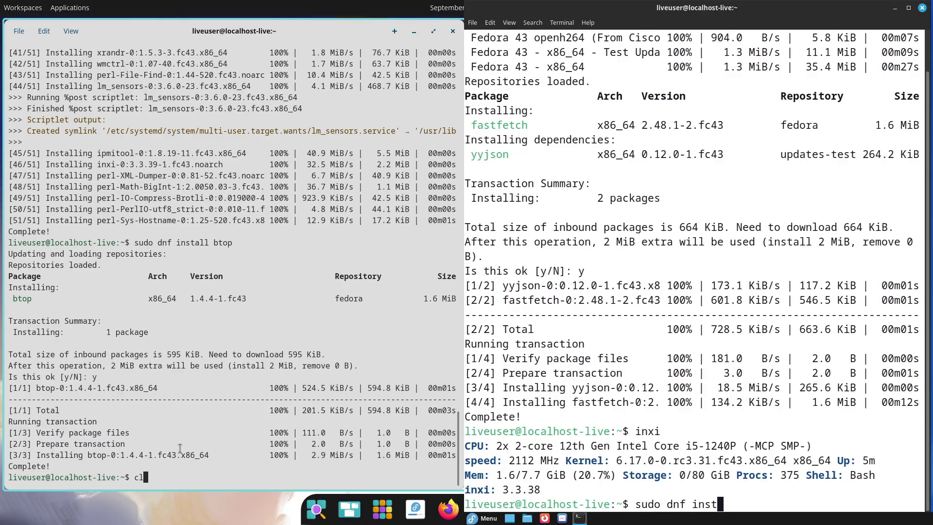
text(r)
key(Return)
text(btop)
key(Return)
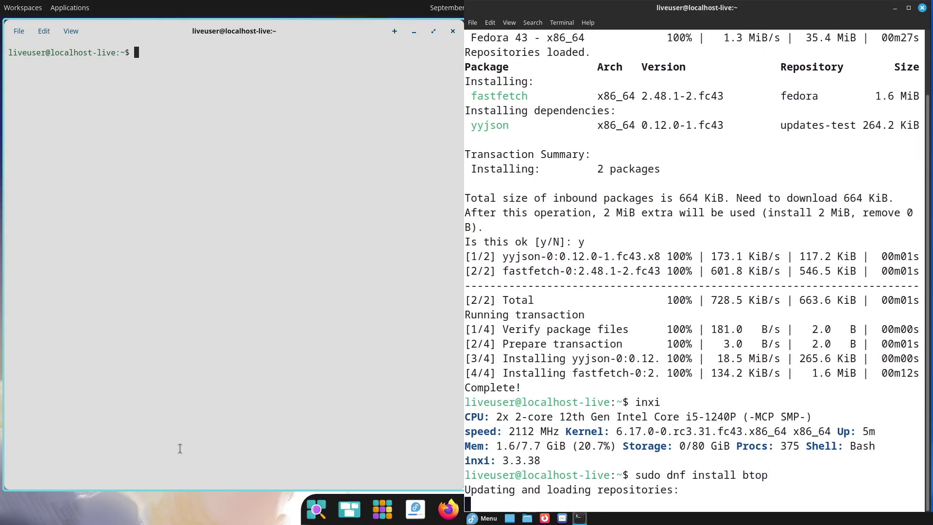
- Run fastfetch in the COSMIC terminal, and approve the btop installation in the Cinnamon terminal
text(fastf)
key(Return)
text(etch)
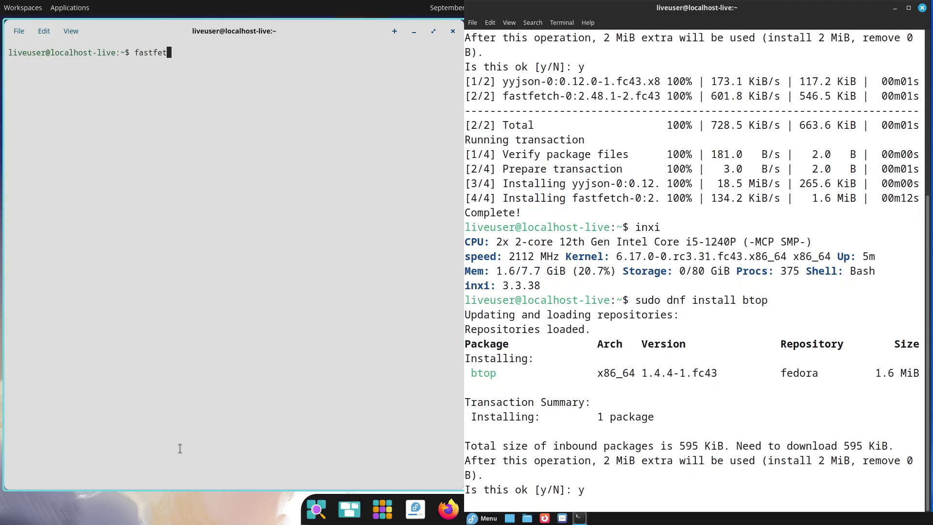
key(Return)
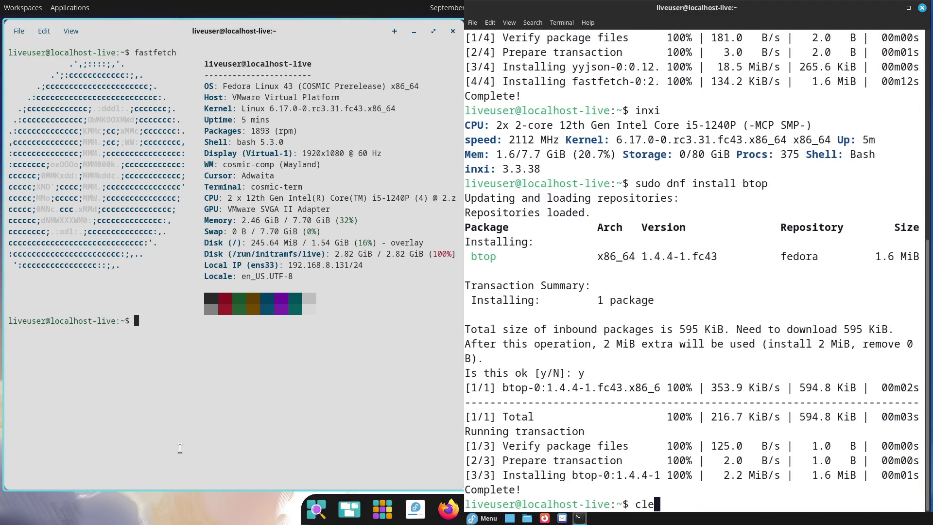
- Run cat /etc/issue in the COSMIC terminal, and run fastfetch in the cleared Cinnamon terminal
text(arcat /et)
key(Return)
text(c/isfassue)
key(Return)
text(tfetch)
key(Return)
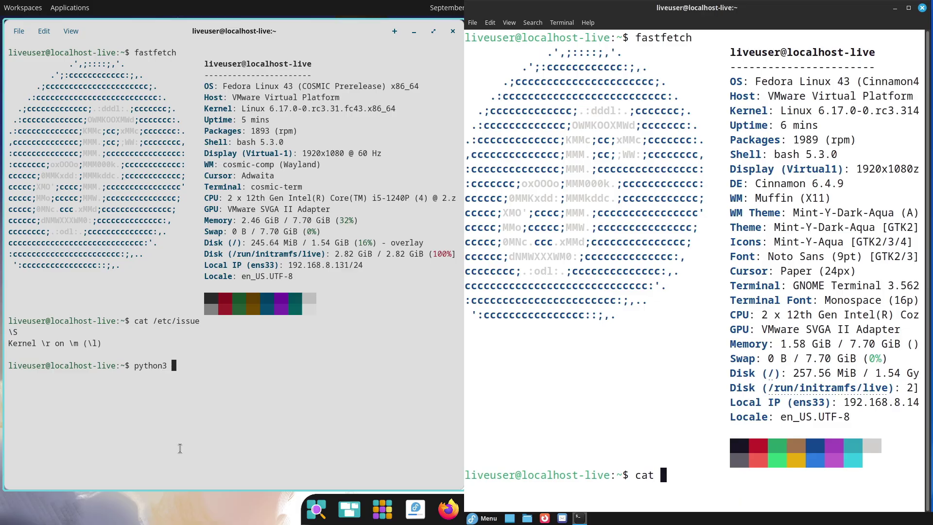
- Run cat /etc/issue in the Cinnamon terminal and python3 --version in the COSMIC terminal
text(cat /etc/issue)
key(Return)
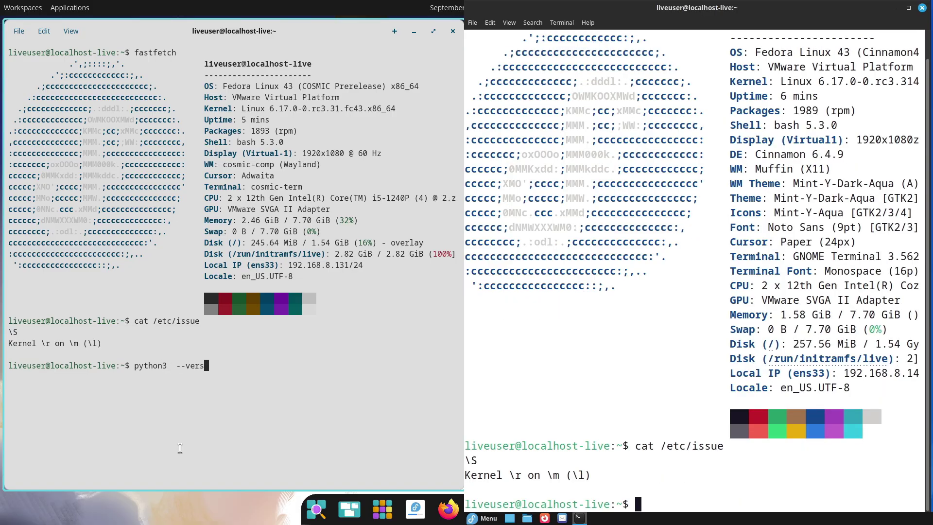
key(Return)
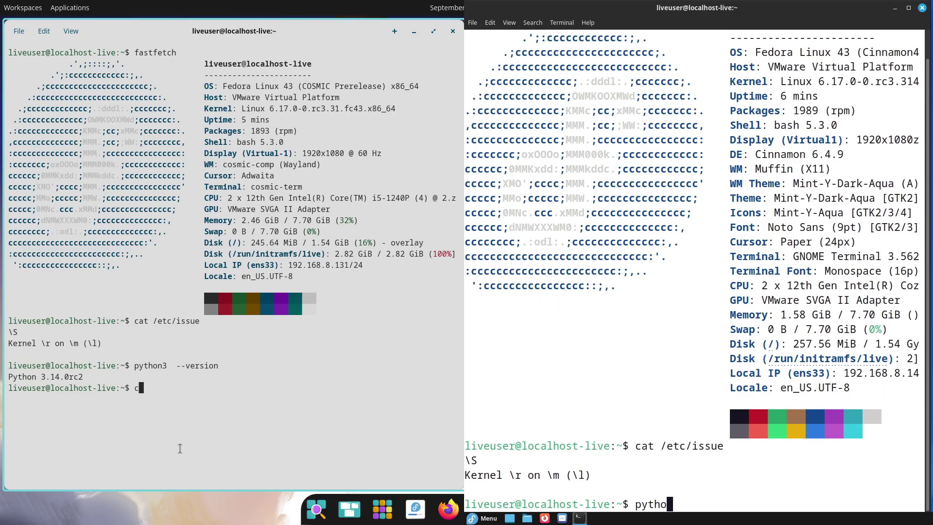
- Clear the COSMIC terminal, and run python3 --version in the Cinnamon terminal
text(clepythonar3)
text(  --v)
key(Return)
text(ersion)
key(Return)
- Generate the full system report in the COSMIC terminal with inxi -sv8, and clear the Cinnamon terminal
text(inxi -sv)
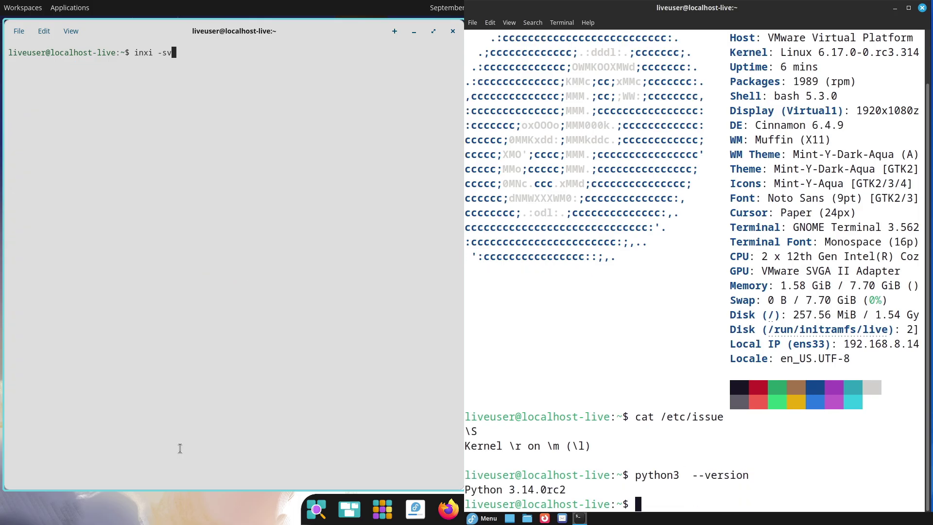
text(clea)
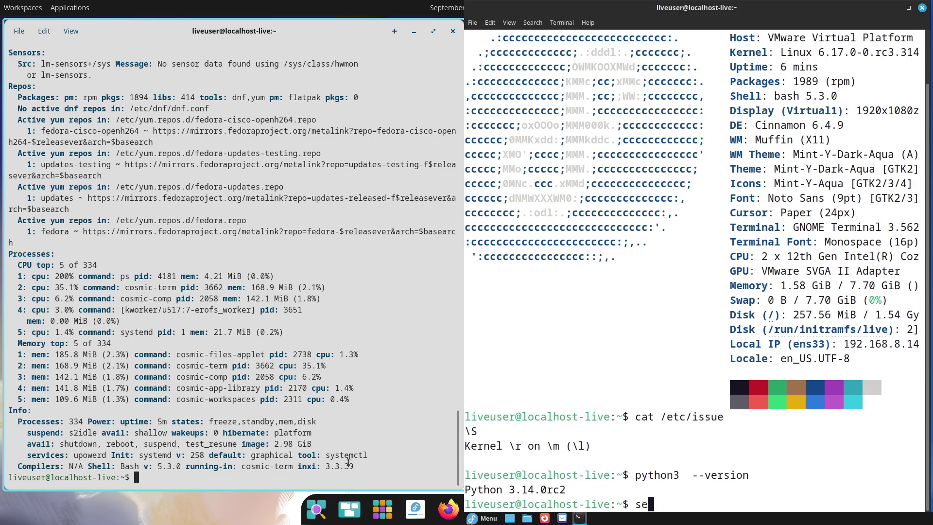
text(atus)
key(Return)
- Highlight the Info and Audio sections of the COSMIC inxi report, and run inxi -sv8 in the Cinnamon terminal
drag(356, 465, 10, 417)
key(Return)
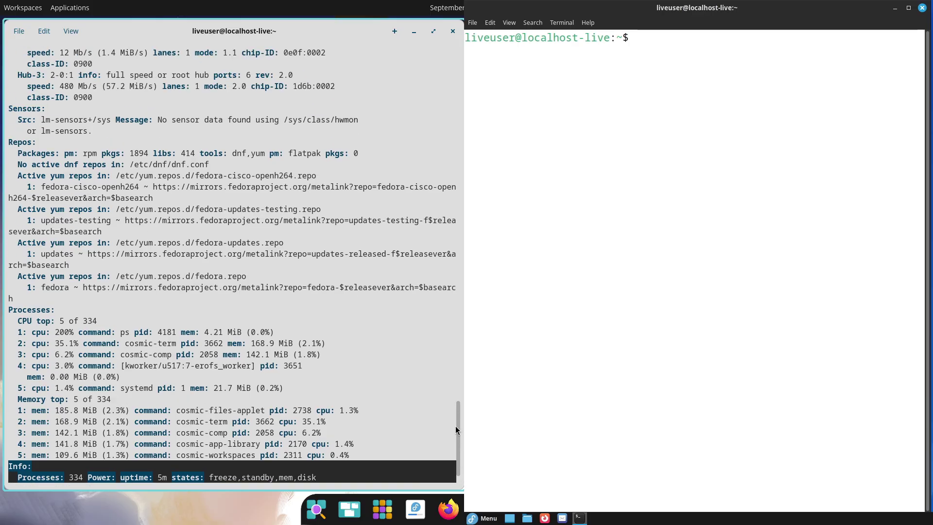
drag(456, 427, 446, 286)
text(inxi -sv8)
key(Return)
drag(311, 354, 8, 275)
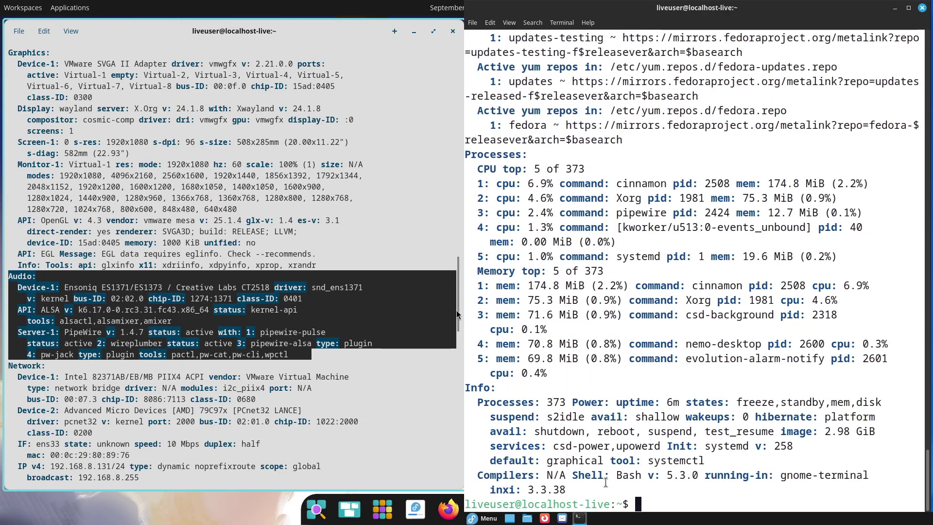
- Highlight the Info section at the end of the Cinnamon inxi report
drag(456, 310, 456, 290)
drag(576, 491, 490, 417)
drag(457, 291, 453, 284)
drag(490, 417, 465, 391)
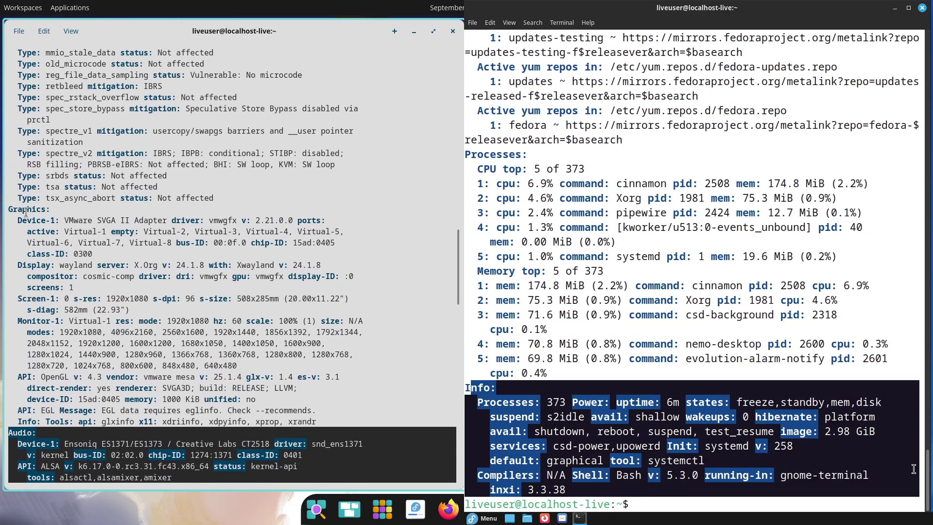
- Highlight the Graphics section of the COSMIC inxi report to examine the display server and monitor details
drag(10, 209, 83, 287)
drag(927, 476, 927, 469)
drag(83, 287, 323, 399)
drag(927, 469, 927, 483)
drag(324, 399, 349, 421)
- Highlight the Audio section of the Cinnamon inxi report, and return to the beginning of the COSMIC report
drag(927, 483, 925, 335)
drag(456, 282, 456, 252)
drag(926, 335, 925, 325)
drag(457, 251, 447, 168)
drag(925, 325, 924, 301)
drag(447, 168, 448, 120)
drag(924, 301, 924, 300)
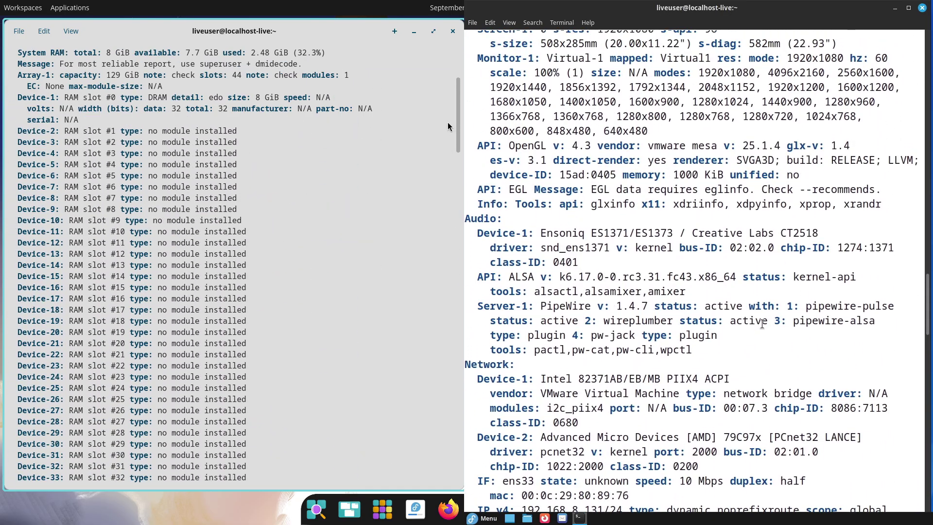
drag(447, 120, 447, 92)
drag(714, 351, 468, 222)
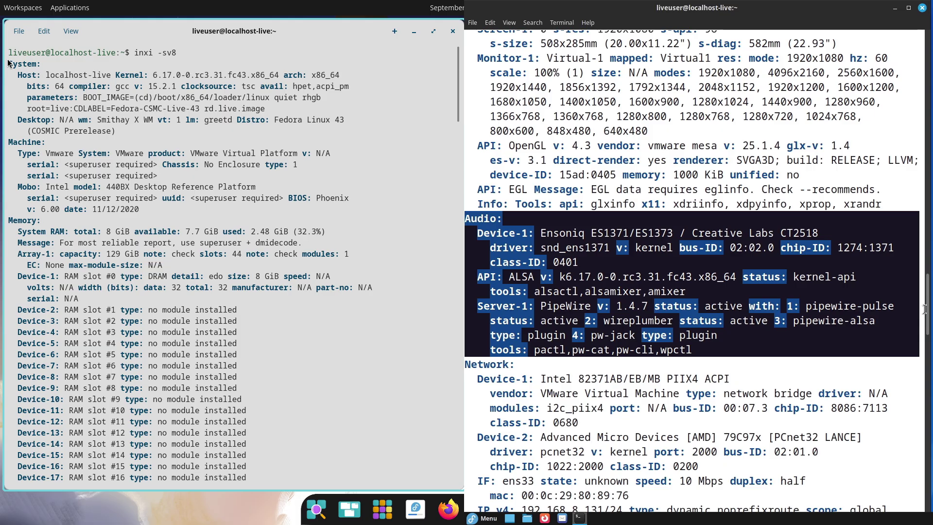
- Highlight the System section of the COSMIC inxi report to examine its kernel, desktop and distribution details
drag(9, 60, 117, 121)
drag(926, 312, 926, 307)
drag(117, 120, 143, 130)
drag(927, 307, 927, 285)
- Highlight the Graphics section of the Cinnamon inxi report to examine the display server and monitor details
drag(887, 397, 537, 134)
drag(456, 100, 459, 209)
drag(538, 135, 484, 76)
drag(459, 209, 450, 318)
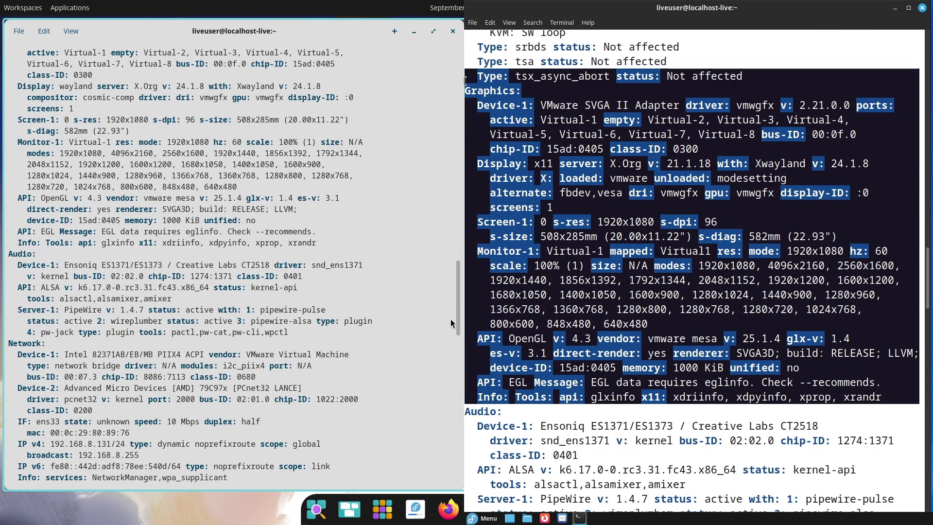
drag(483, 76, 465, 89)
- Clear the COSMIC terminal and run btop in it to monitor resource usage
drag(451, 319, 449, 460)
scroll(450, 466, down, 2)
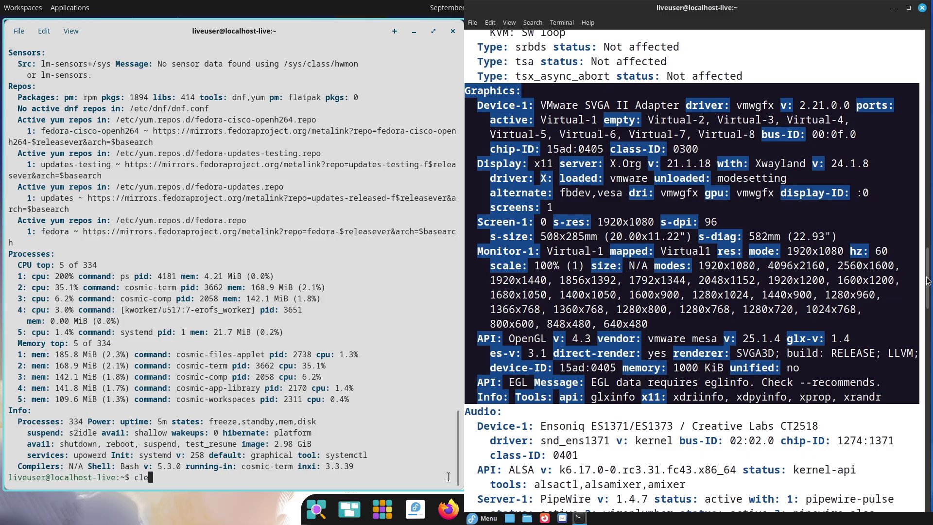
text(ar)
key(Return)
drag(928, 280, 923, 59)
text(btop)
key(Return)
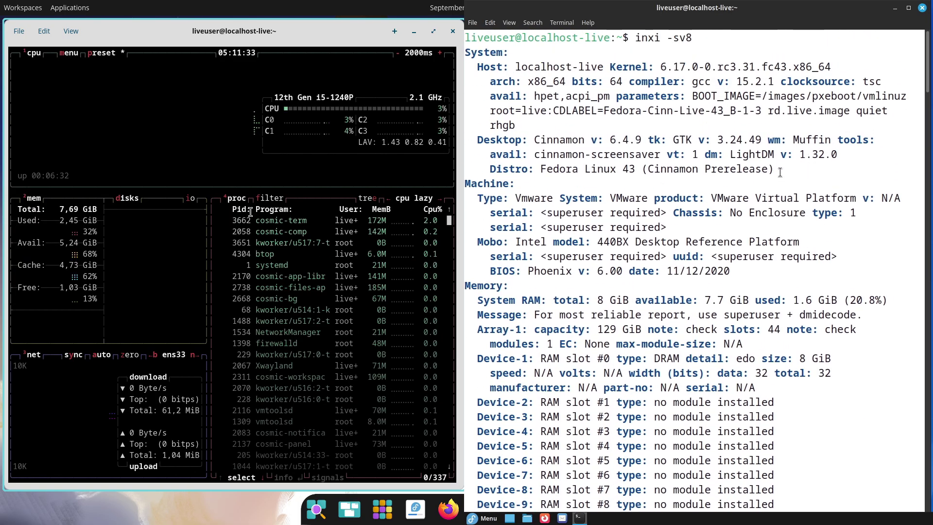
- Highlight the System section of the Cinnamon inxi report, and close the COSMIC terminal
drag(780, 173, 481, 66)
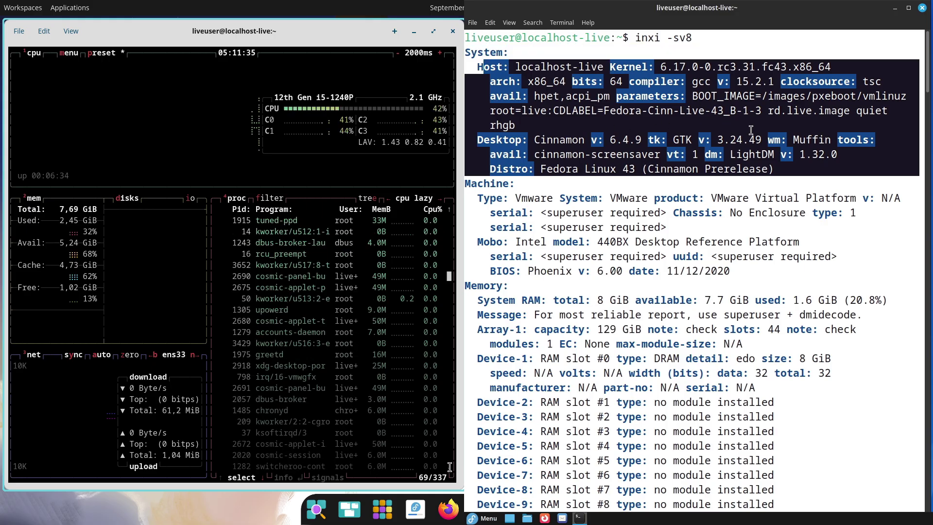
click(928, 179)
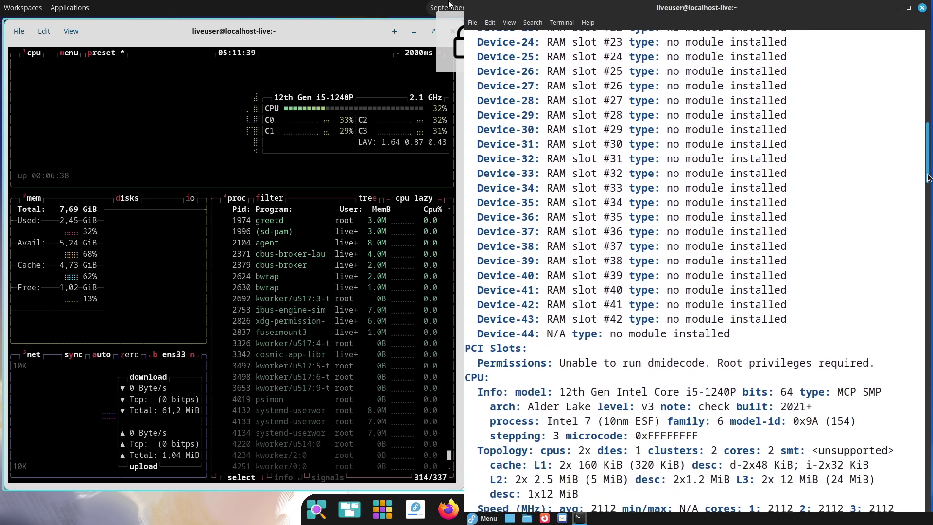
drag(927, 179, 919, 506)
click(453, 31)
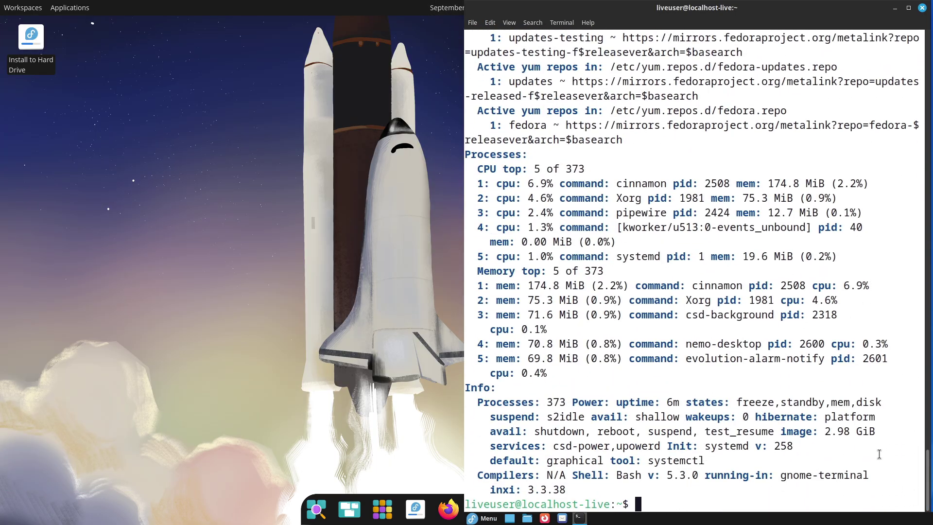
- Clear the Cinnamon terminal and run btop in it to monitor resource usage
text(clear)
key(Return)
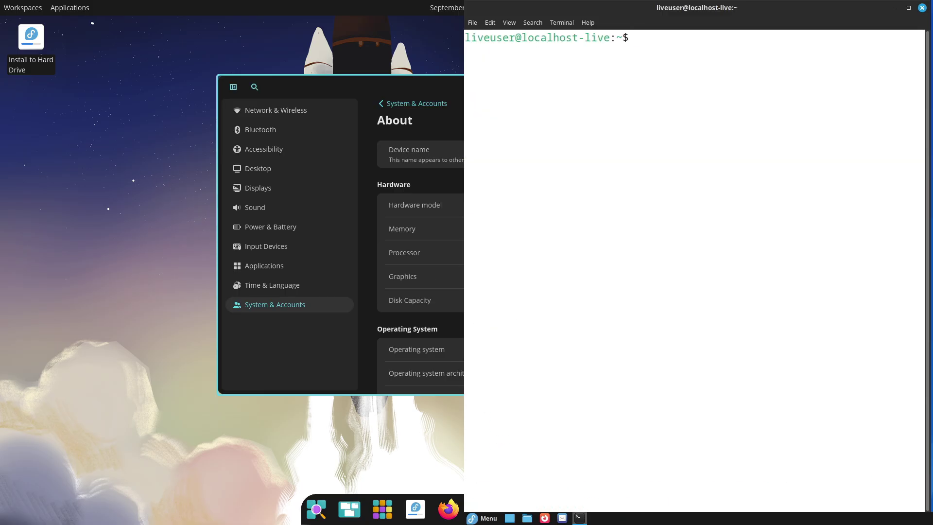
text(btop)
key(Return)
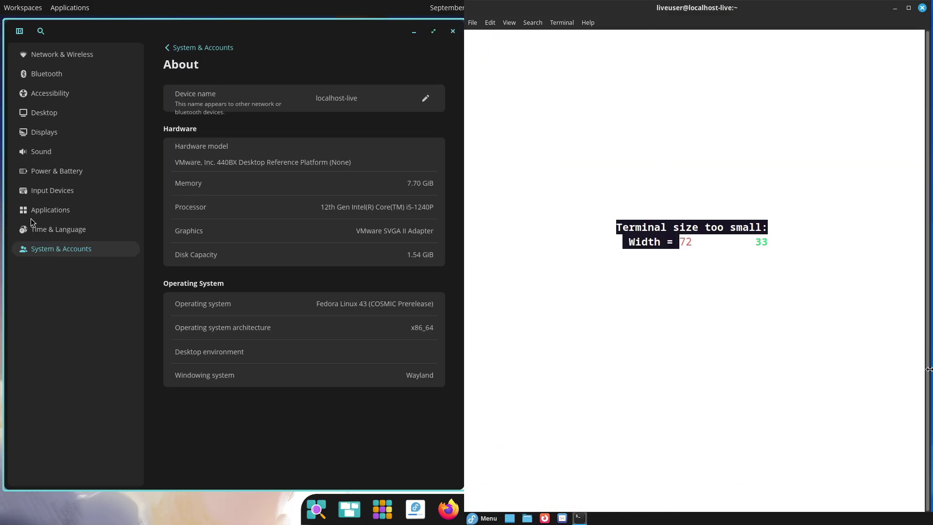
- Examine the Wired and VPN pages of the Network & Wireless section in COSMIC Settings
click(63, 57)
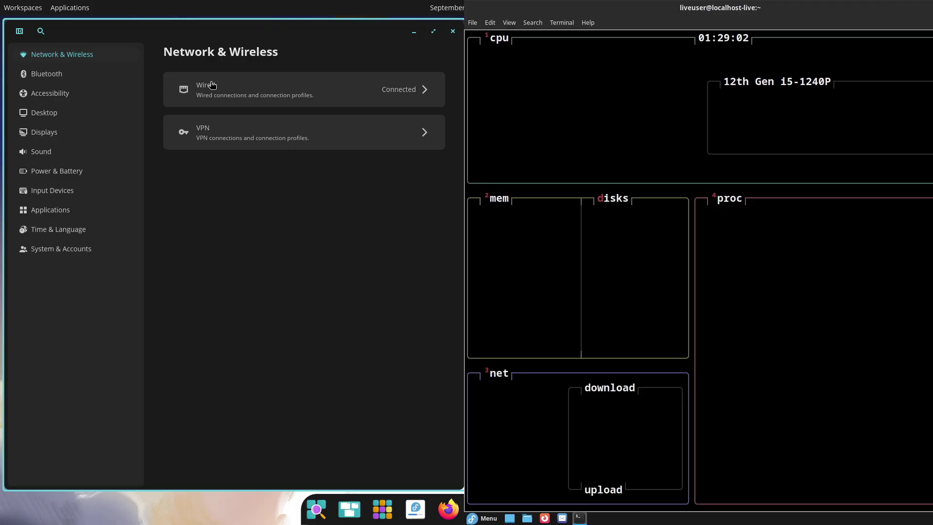
click(212, 85)
click(190, 48)
click(212, 127)
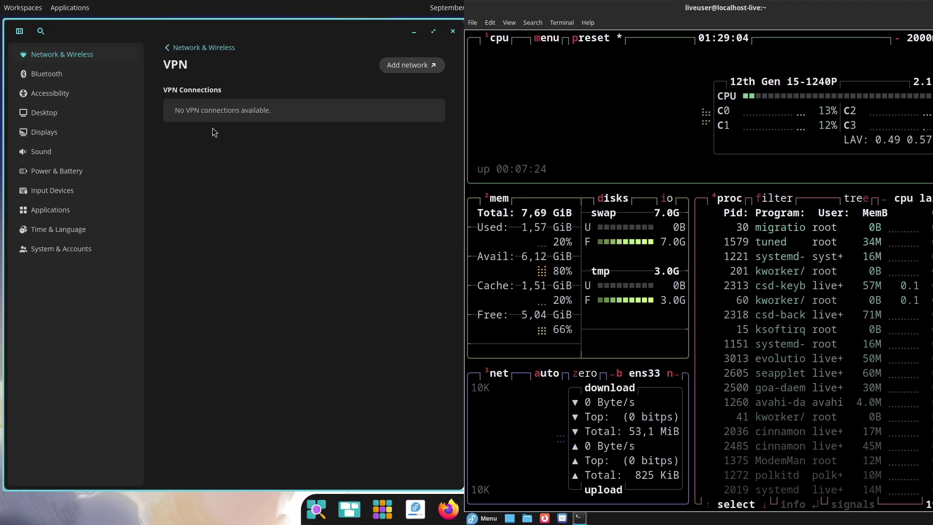
click(183, 49)
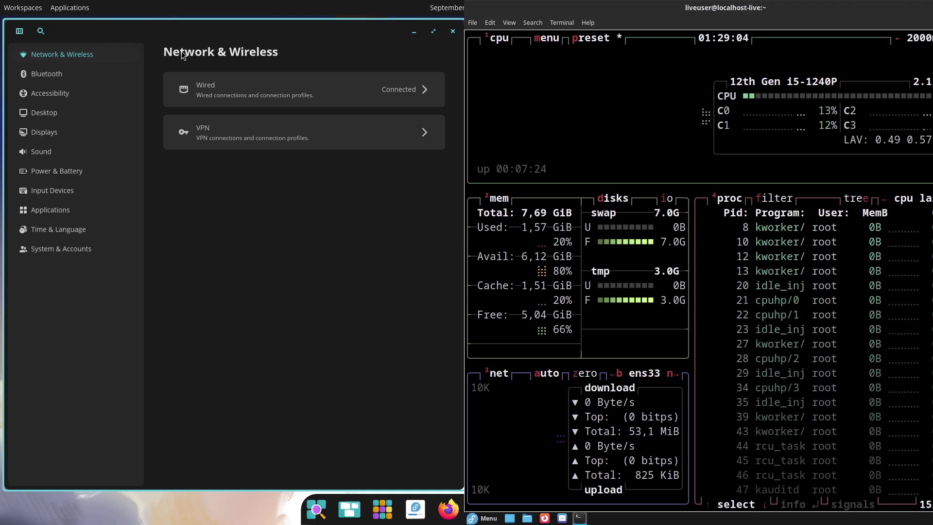
- View the Bluetooth and Accessibility pages in COSMIC Settings, and show the Cinnamon terminal's About information
click(103, 79)
click(100, 93)
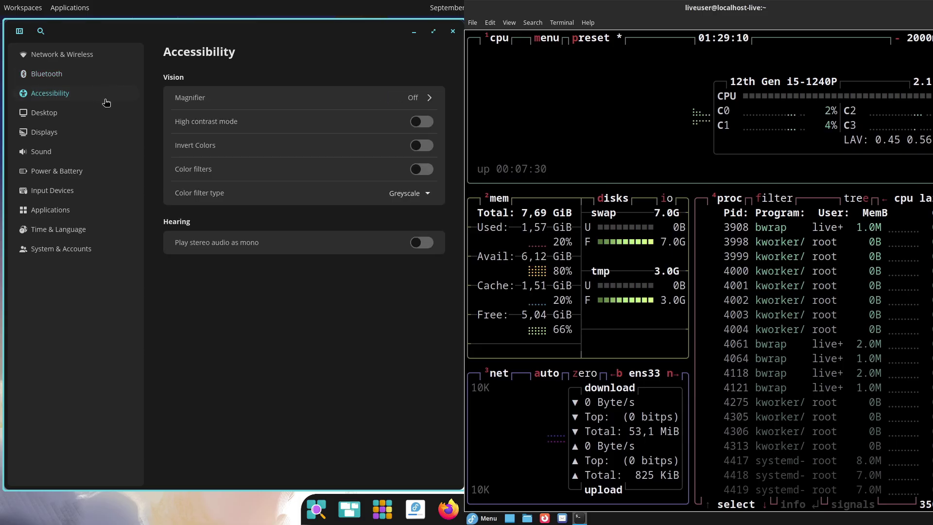
click(398, 193)
click(604, 51)
click(360, 62)
- Turn on high contrast mode in COSMIC, and close the Cinnamon terminal together with its running btop process
click(421, 122)
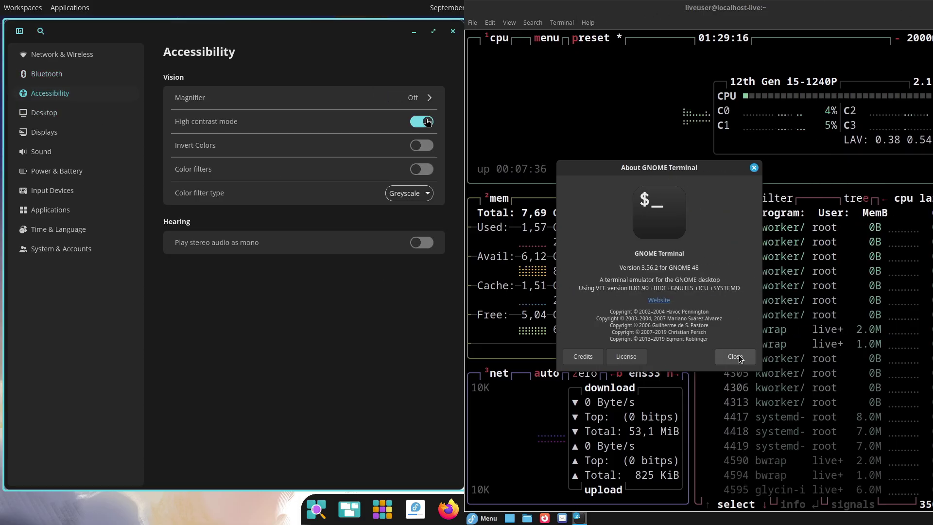
click(734, 356)
key(ctrl+shift+w)
click(421, 196)
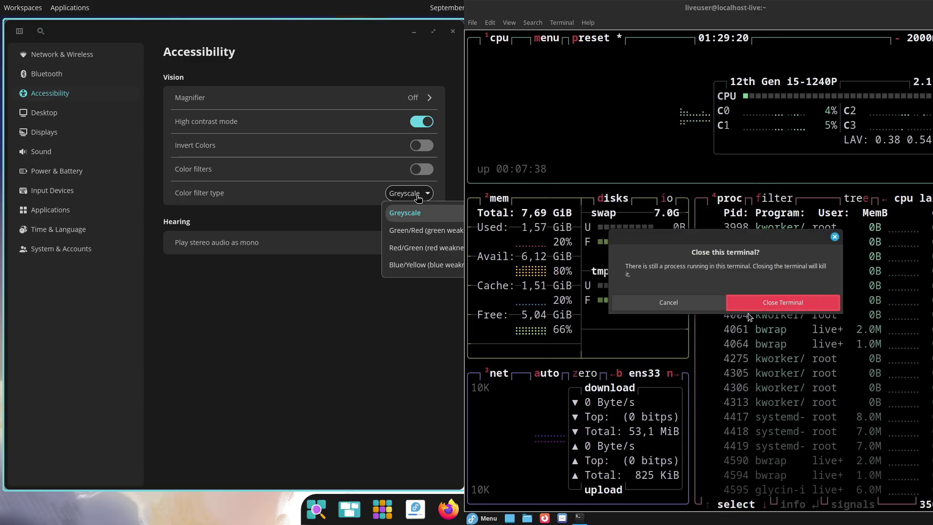
click(745, 304)
- Switch the COSMIC color filter type through Green/Red and Red/Green to Blue/Yellow, and open the Cinnamon applications menu
click(417, 229)
click(414, 197)
click(403, 246)
click(478, 517)
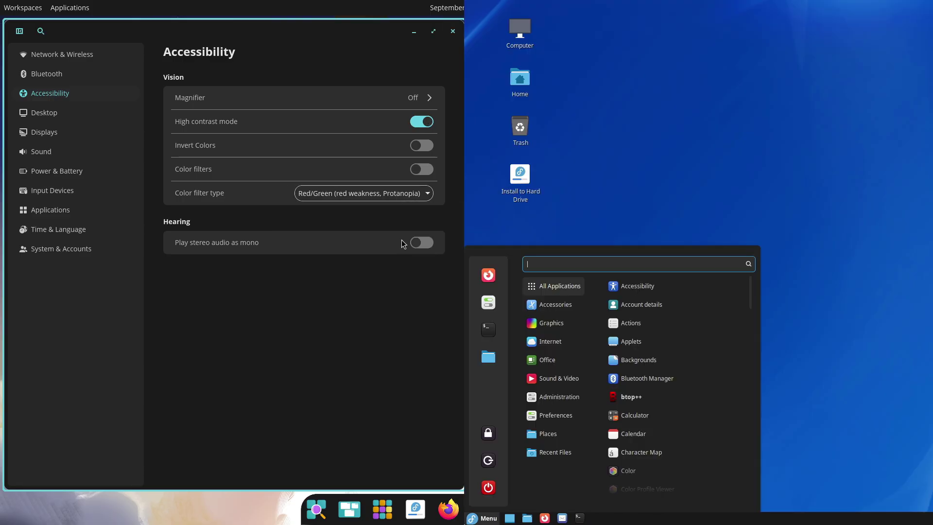
click(401, 194)
click(402, 267)
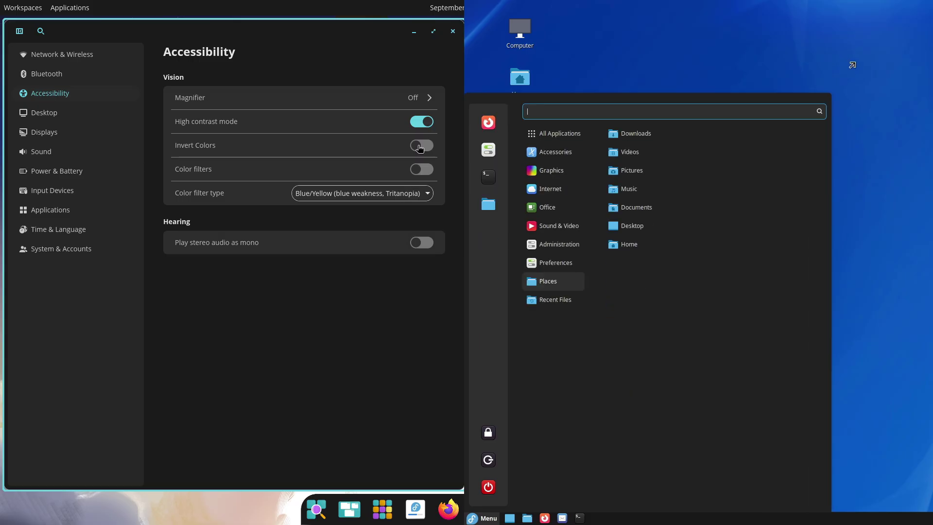
- Enlarge the Cinnamon applications menu to view the Accessories category, and turn off high contrast mode in COSMIC
drag(853, 62, 877, 34)
click(423, 124)
mouse_move(582, 95)
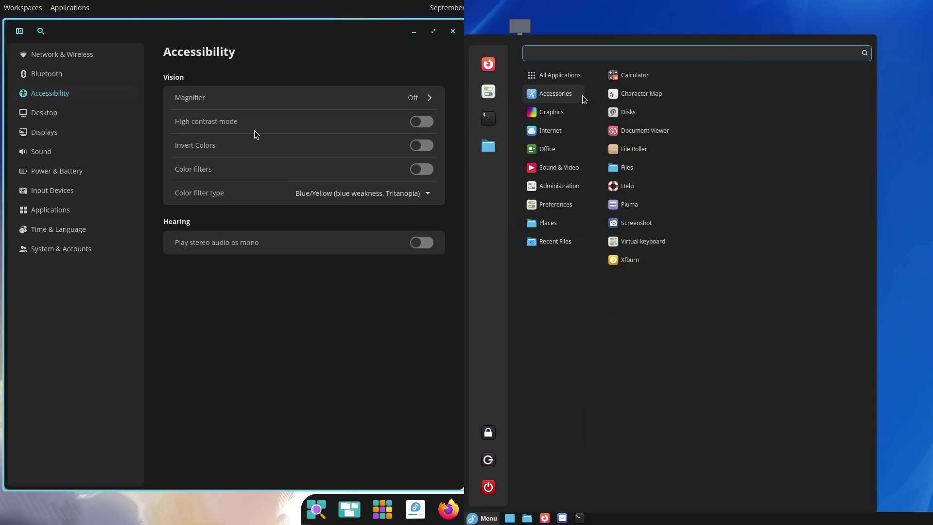
- View the Desktop and Wallpaper pages in COSMIC Settings, and browse the Cinnamon menu's Graphics, Office, Administration and Preferences categories
click(117, 113)
mouse_move(571, 115)
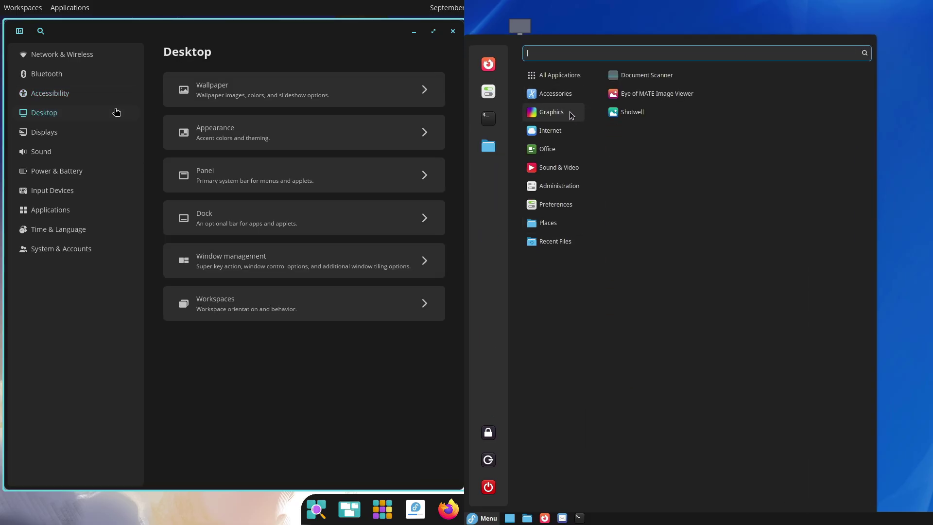
click(205, 96)
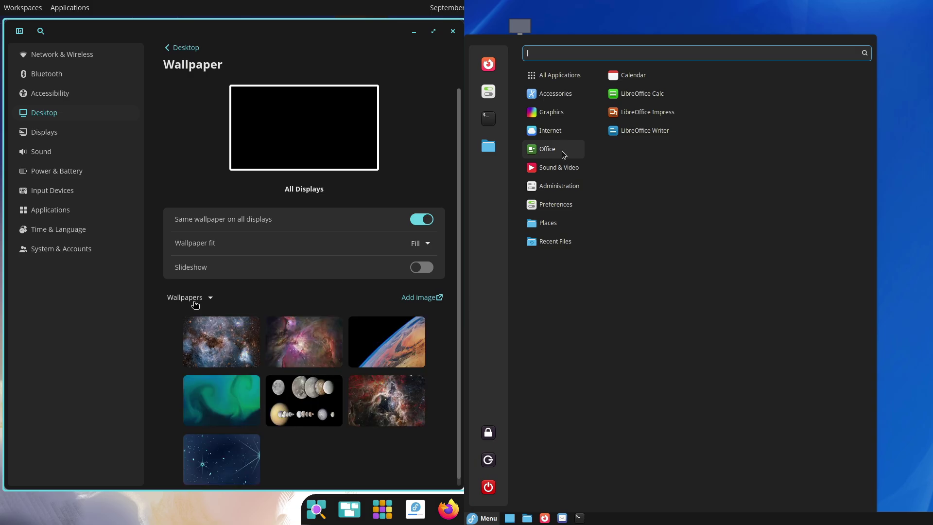
mouse_move(563, 187)
scroll(457, 346, down, 1)
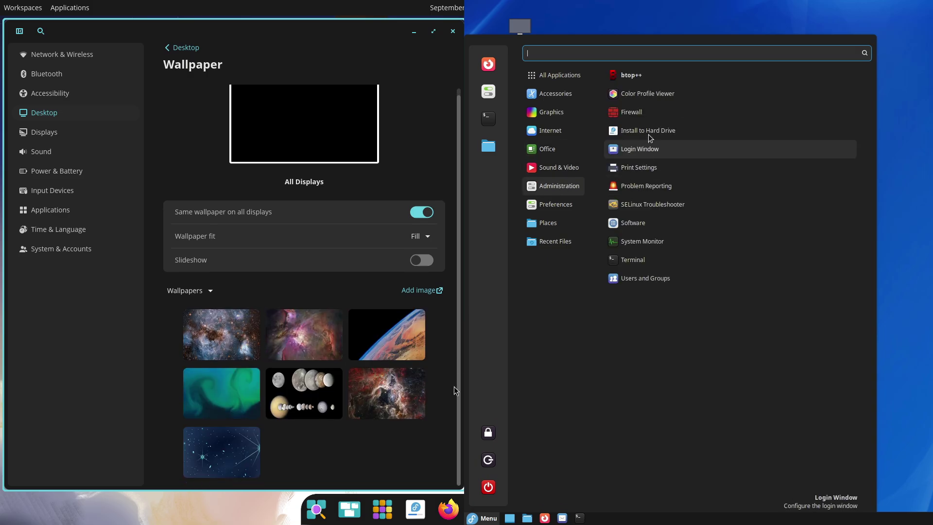
mouse_move(559, 204)
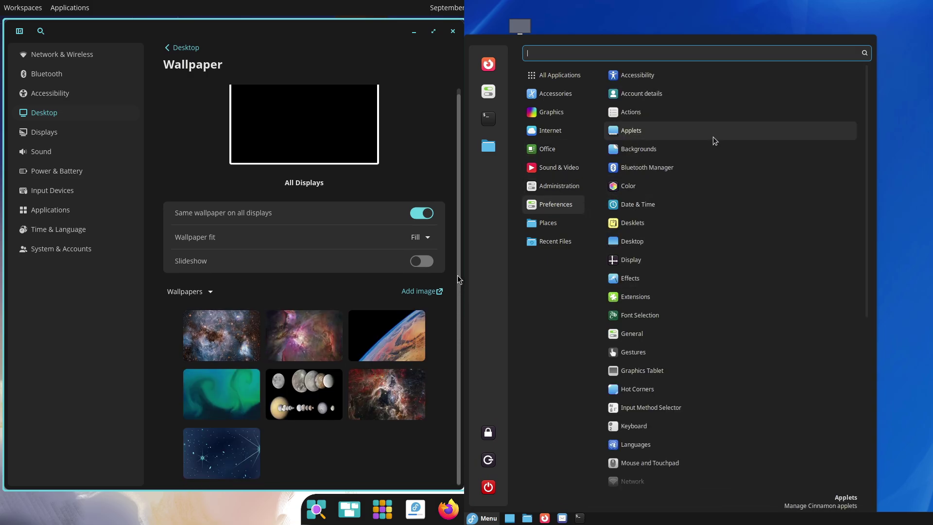
scroll(457, 292, up, 1)
drag(867, 203, 860, 397)
- Switch the COSMIC desktop appearance to Light mode
click(197, 49)
click(235, 126)
click(353, 130)
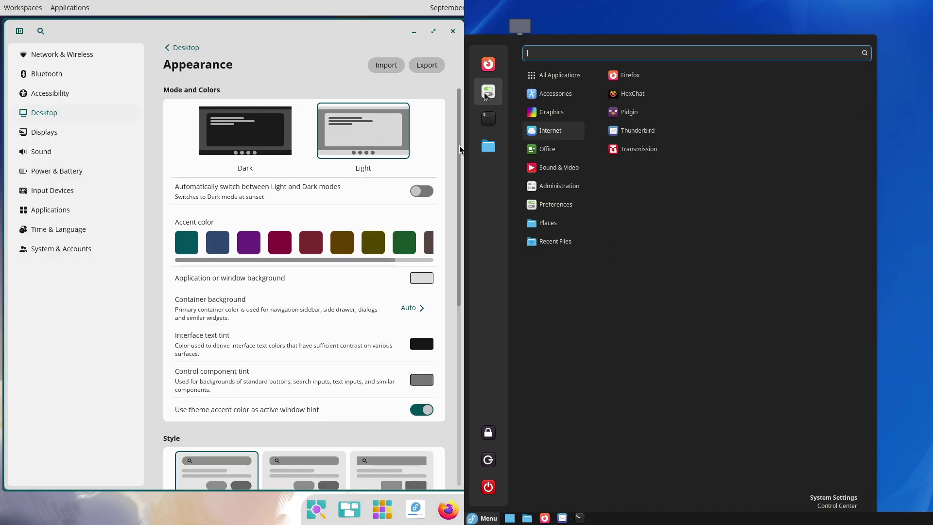
- View the container background color options in COSMIC Appearance, and move the Cinnamon System Settings window into view
drag(459, 145, 457, 203)
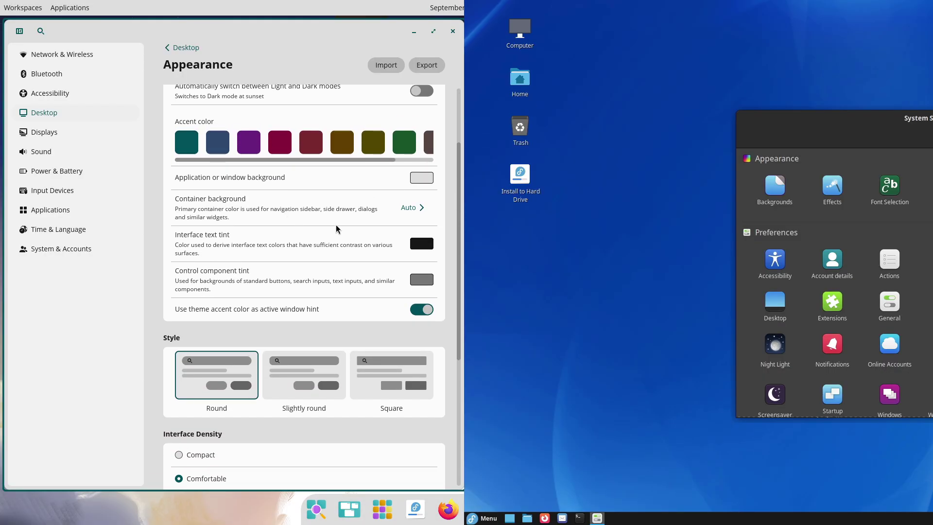
drag(906, 120, 466, 128)
click(425, 208)
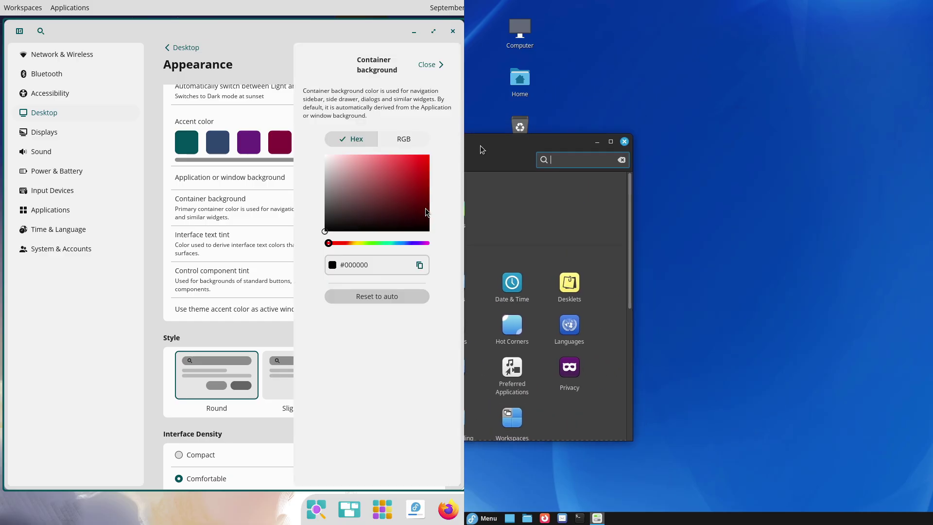
click(425, 66)
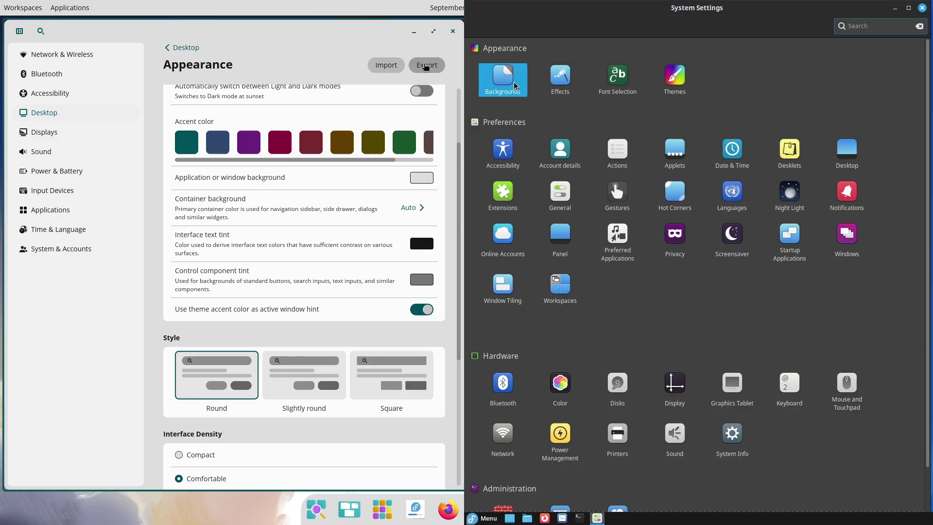
- Examine the remaining COSMIC Appearance options, and view the Cinnamon Backgrounds settings and the Amber image collection
drag(458, 353, 450, 487)
click(714, 28)
click(680, 30)
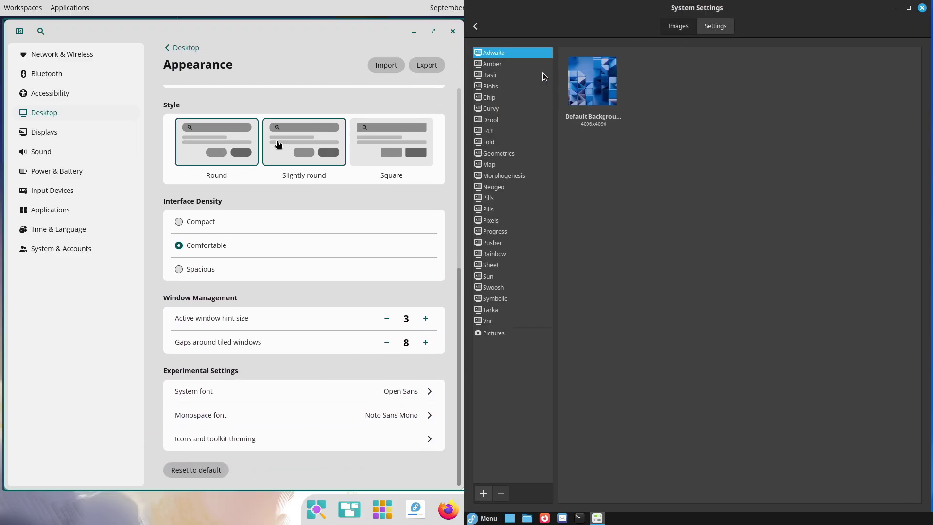
click(517, 65)
- View the COSMIC Panel and Dock settings pages, and show the Basic background collection in Cinnamon
click(192, 49)
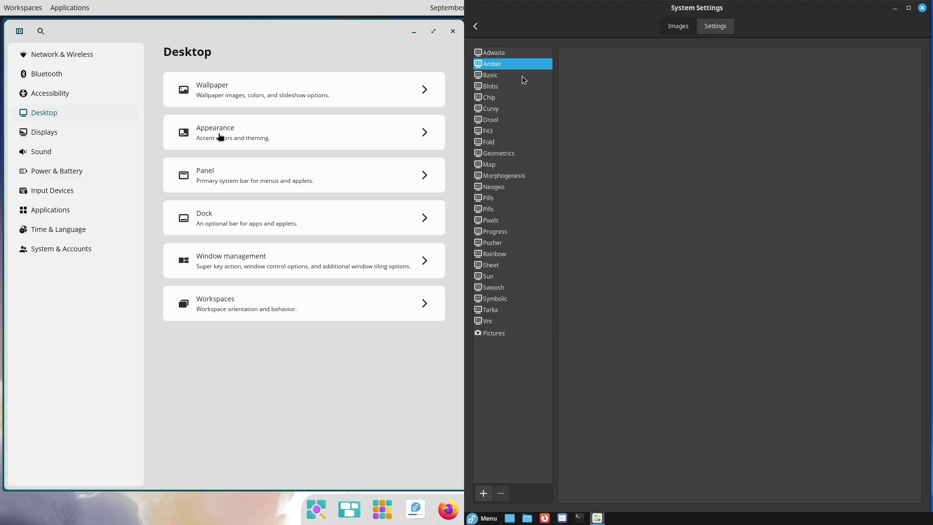
click(224, 173)
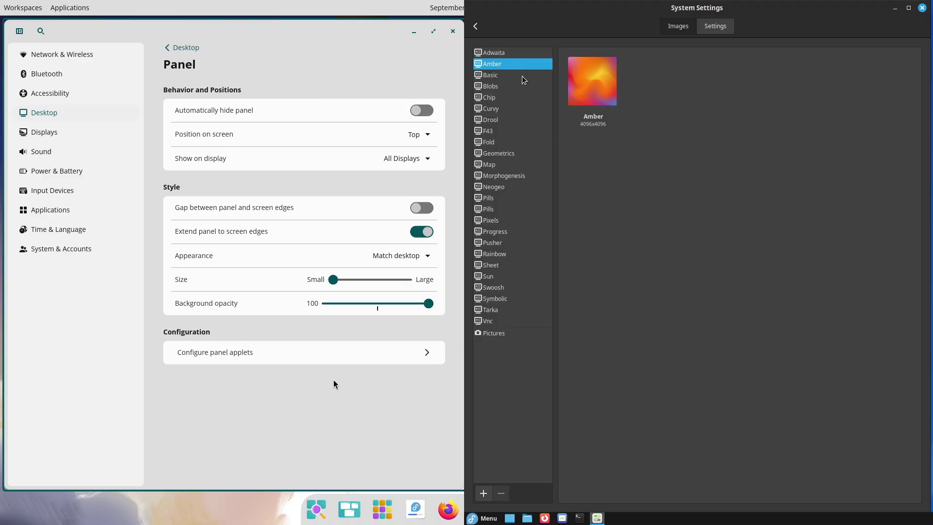
click(185, 48)
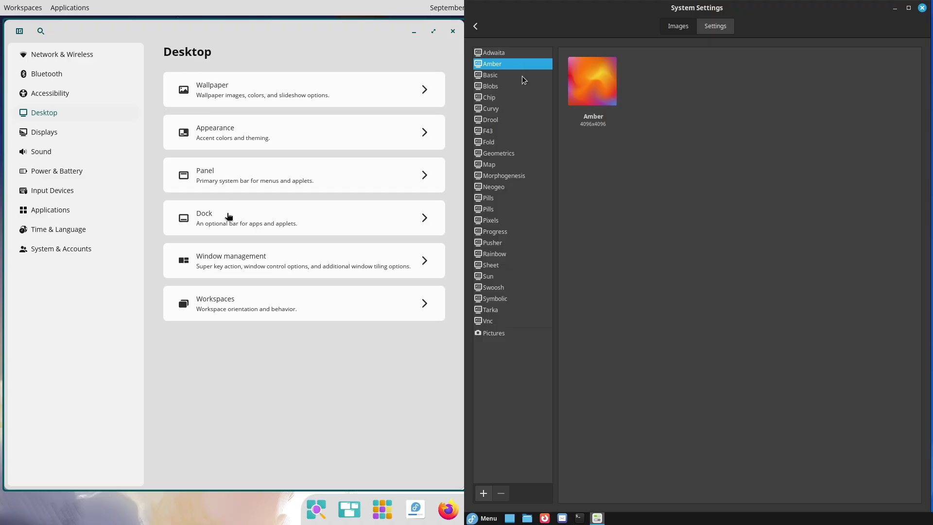
click(229, 213)
click(522, 76)
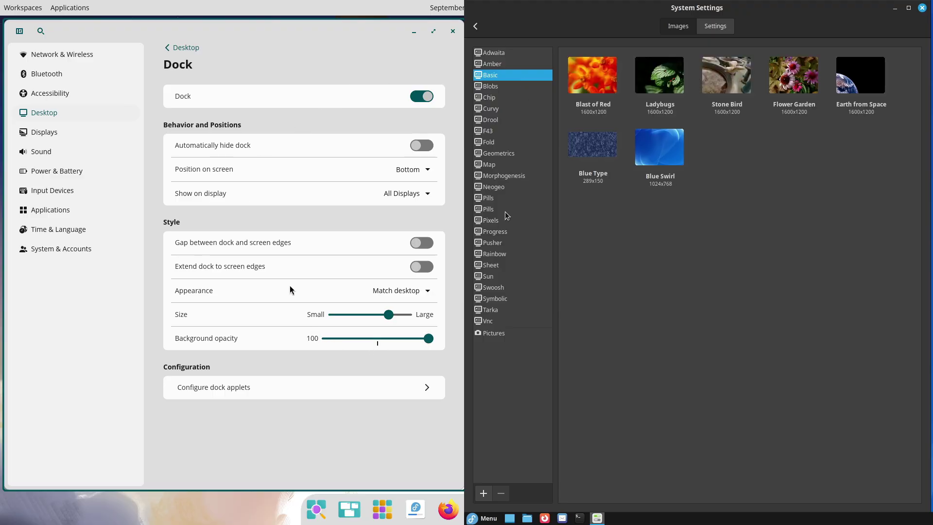
- View the COSMIC Window management page and its Super key action choices, and return to the Desktop page
click(175, 47)
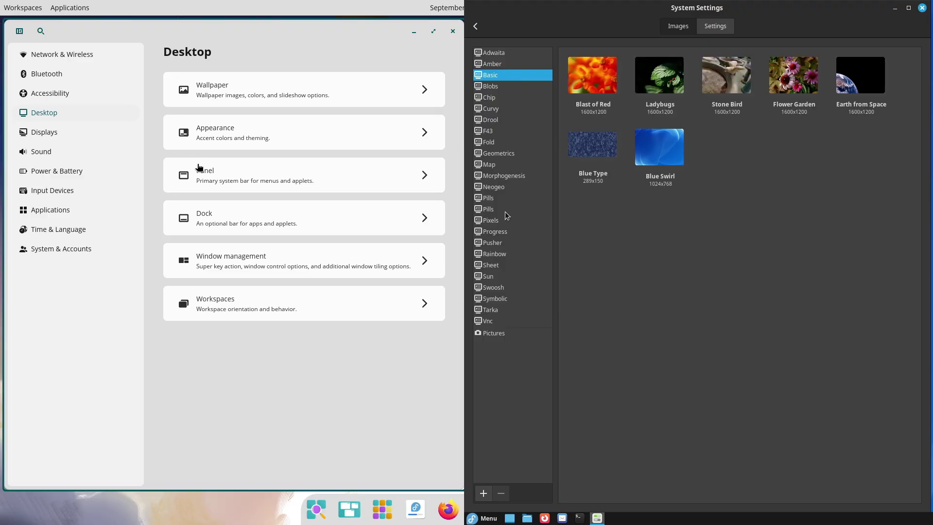
click(226, 256)
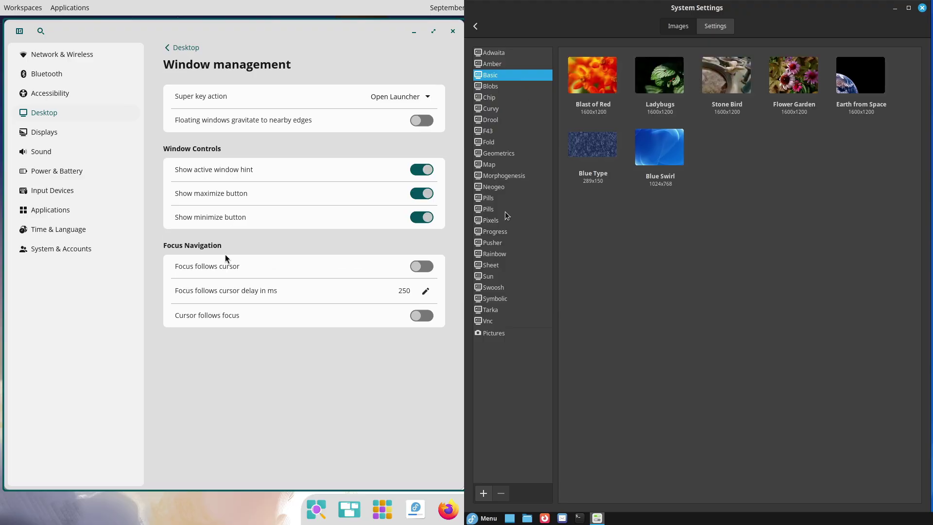
click(398, 96)
click(268, 63)
click(186, 47)
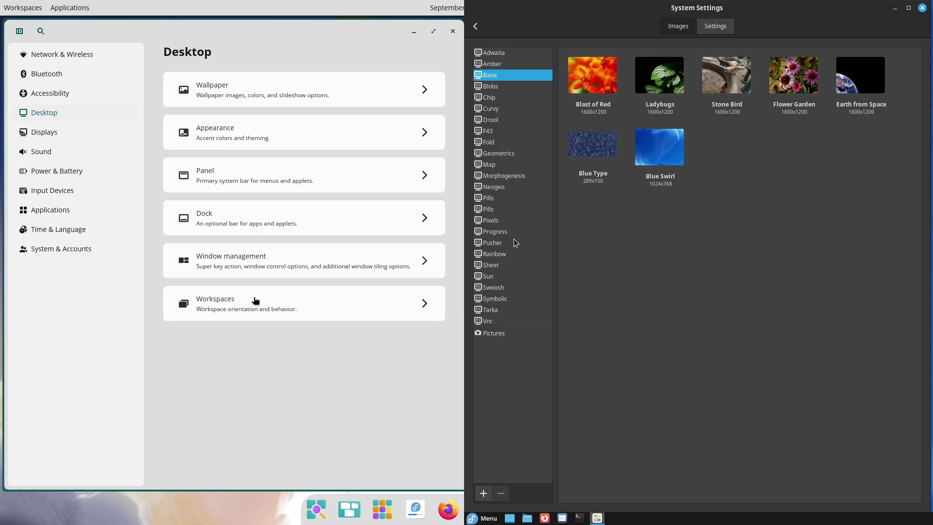
- View the COSMIC Workspaces and Displays pages, and show the Drool and Neogeo background collections in Cinnamon
click(256, 301)
click(509, 122)
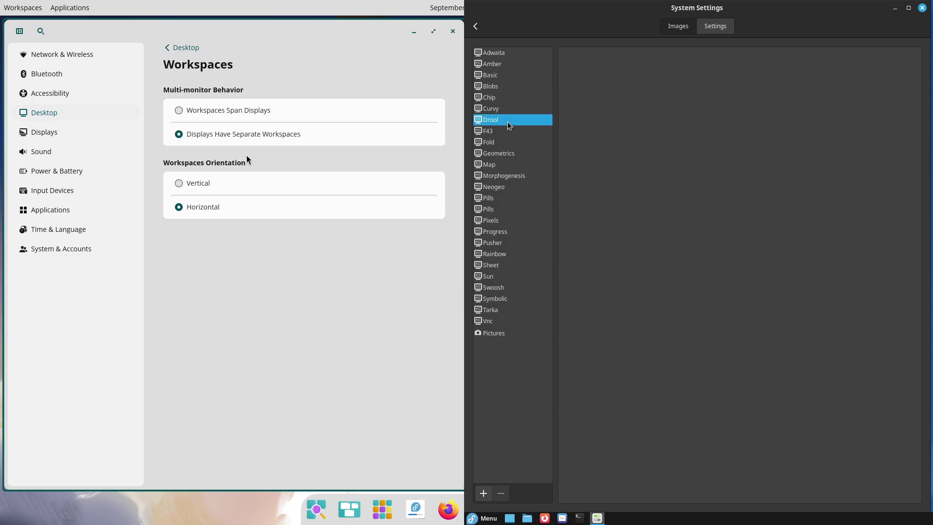
click(183, 47)
click(70, 141)
click(501, 185)
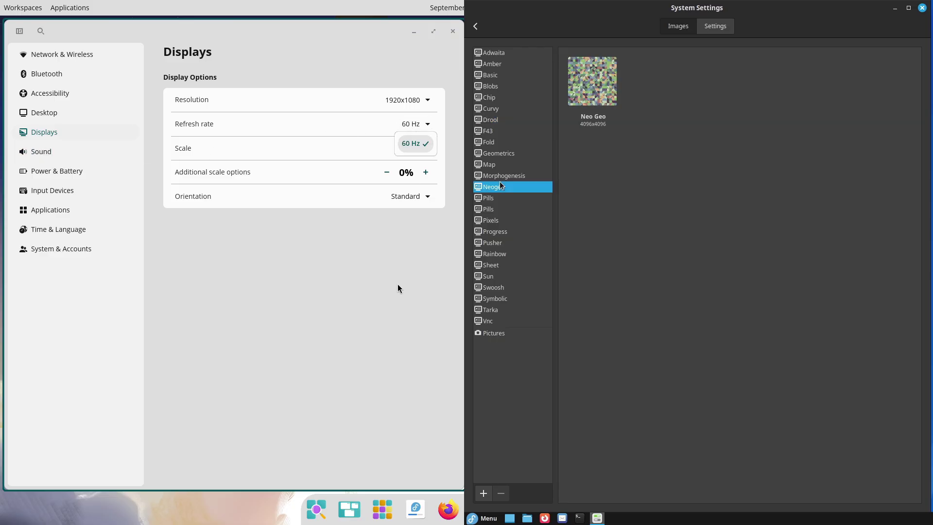
- Examine the orientation and resolution choices in COSMIC Displays, and show Cinnamon's Rainbow background collection
click(412, 199)
click(516, 256)
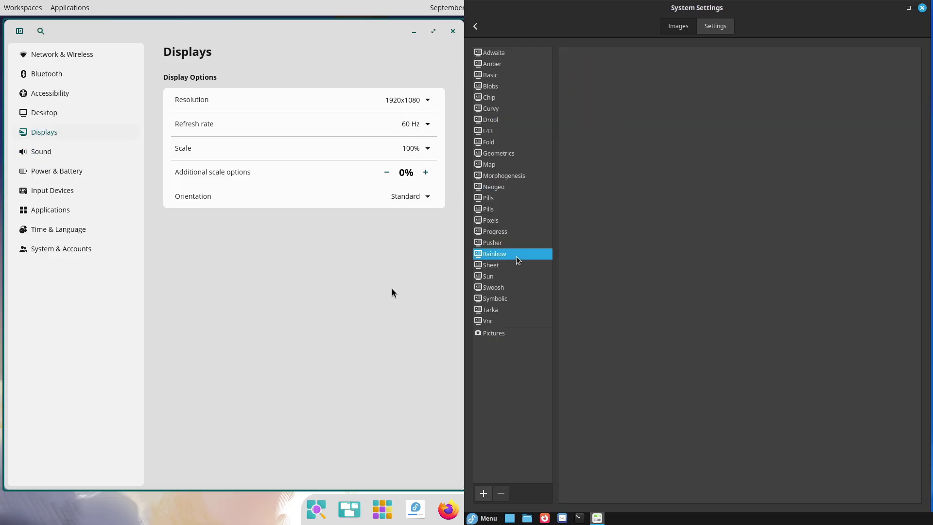
click(425, 103)
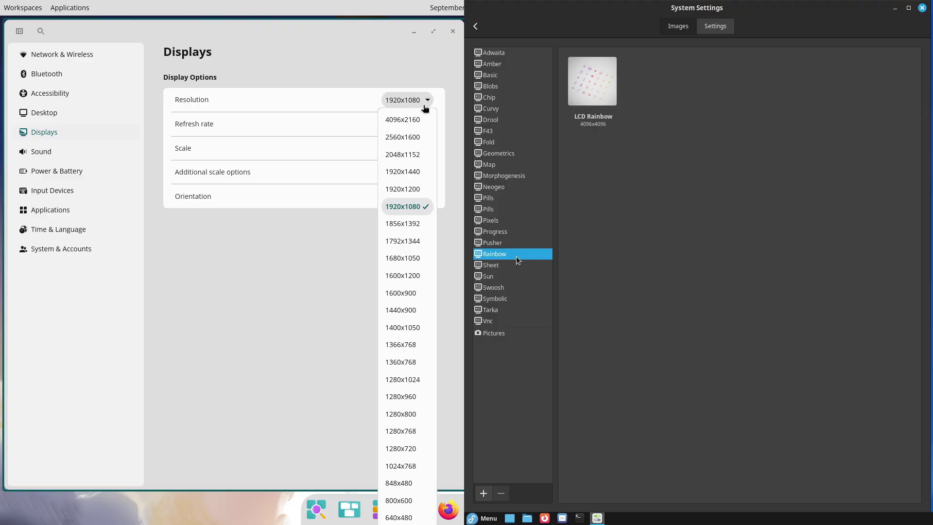
click(379, 56)
- View the output and input profile choices on COSMIC's Sound page, and set the F43 collection's Fedora 43 Default image as Cinnamon's background
click(82, 150)
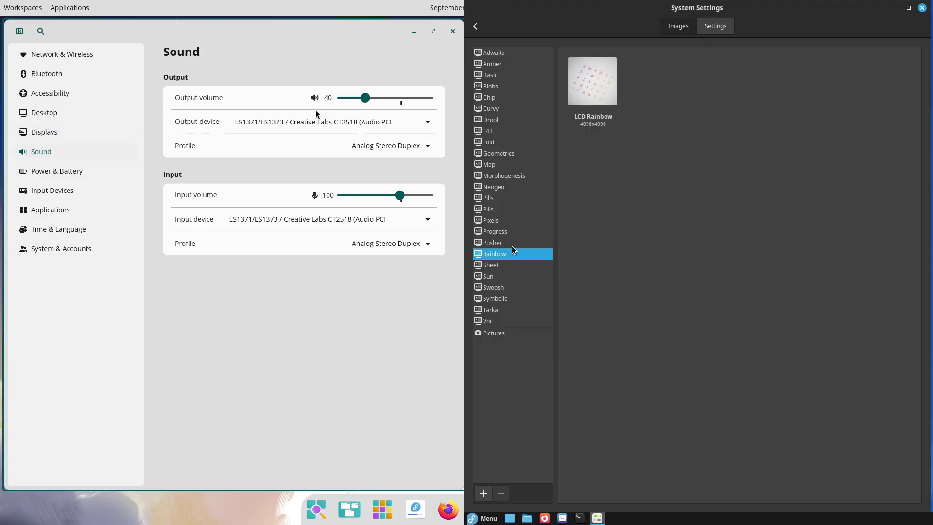
click(503, 131)
click(423, 148)
click(409, 309)
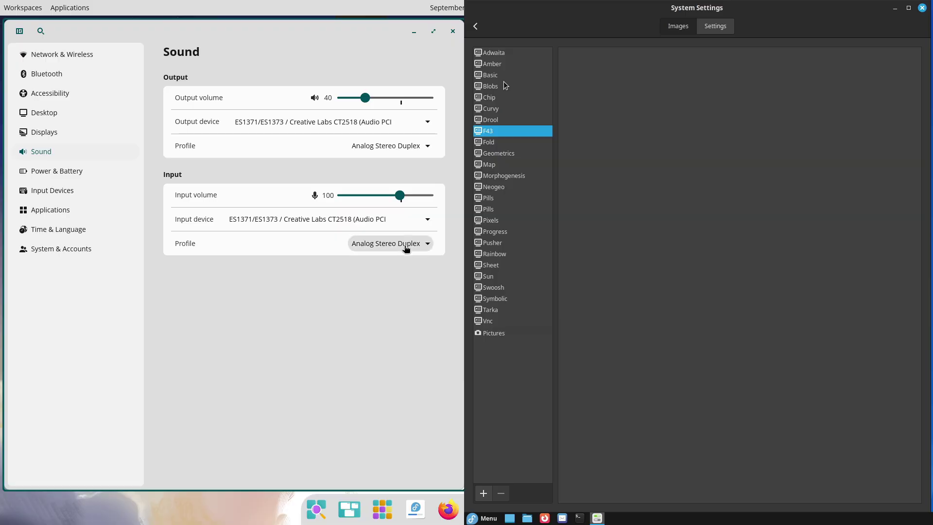
click(407, 244)
click(396, 354)
- View the COSMIC Power & Battery and Input Devices pages, close Cinnamon System Settings and open the Cinnamon applications menu
click(57, 170)
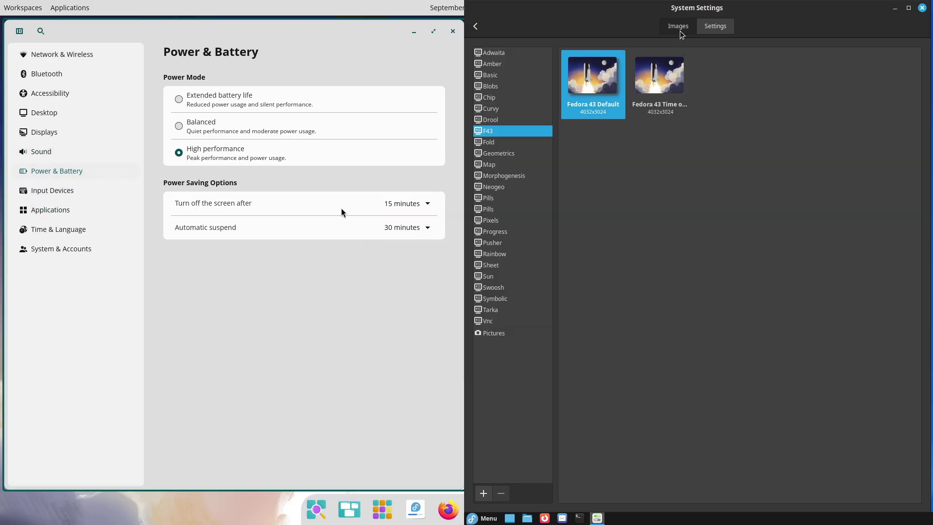
click(52, 190)
click(923, 8)
click(486, 518)
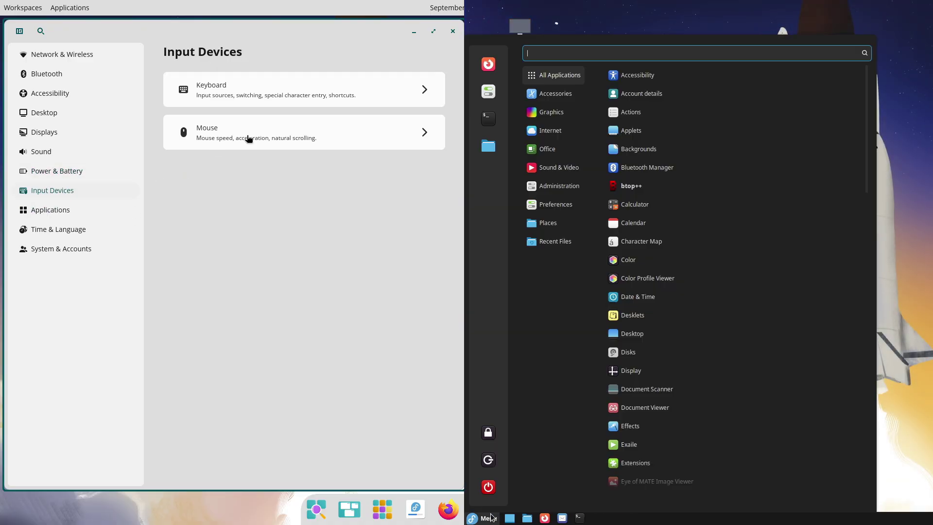
- View the Keyboard and Mouse pages in COSMIC Input Devices, and toggle natural scrolling for the mouse
click(252, 97)
click(185, 53)
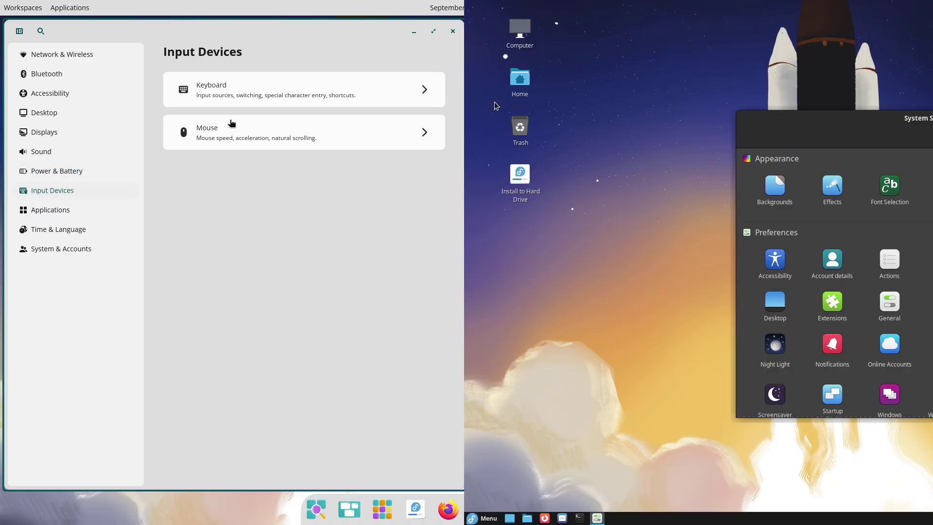
click(237, 130)
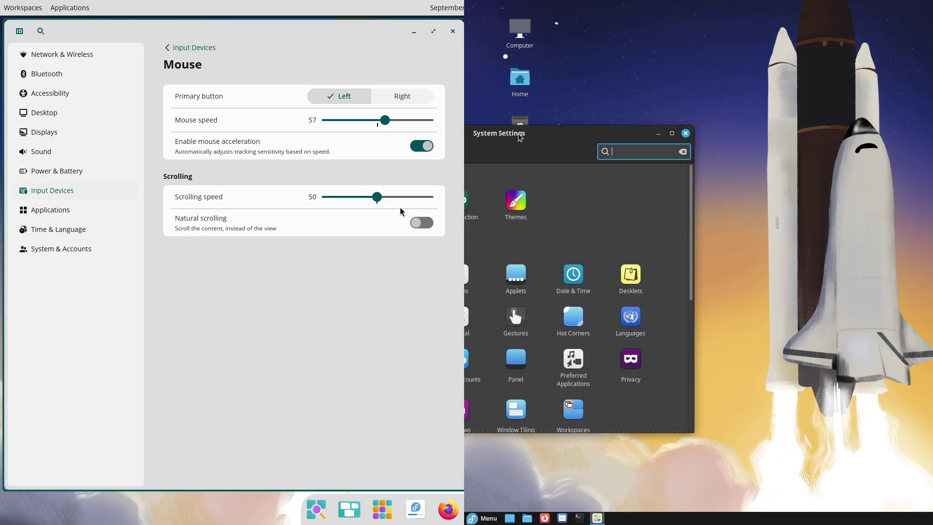
click(421, 223)
click(170, 48)
- View the Default Applications page with its web browser choices and the Startup Applications page in COSMIC Settings
click(54, 210)
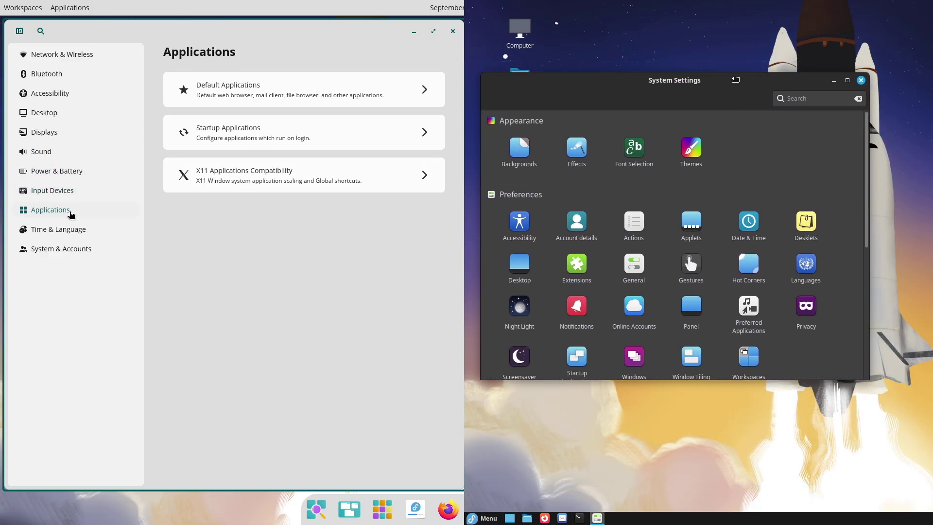
click(257, 99)
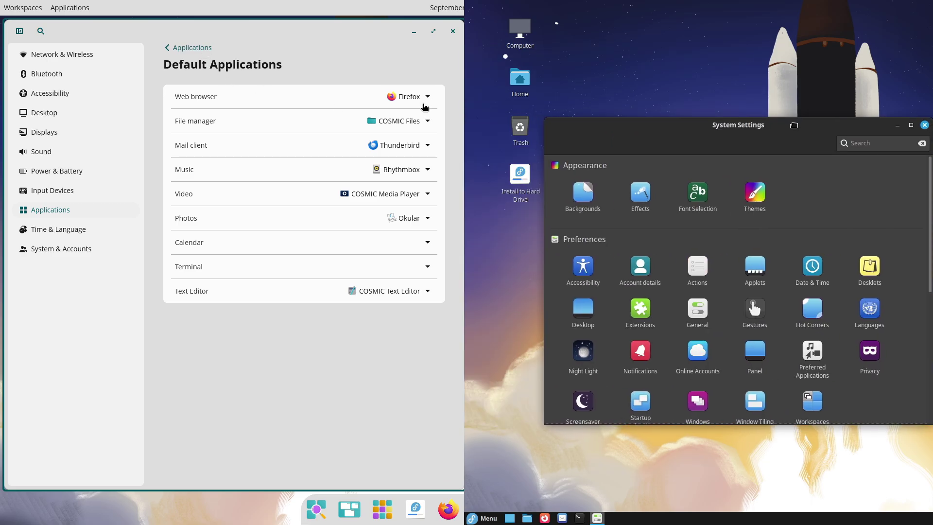
click(423, 99)
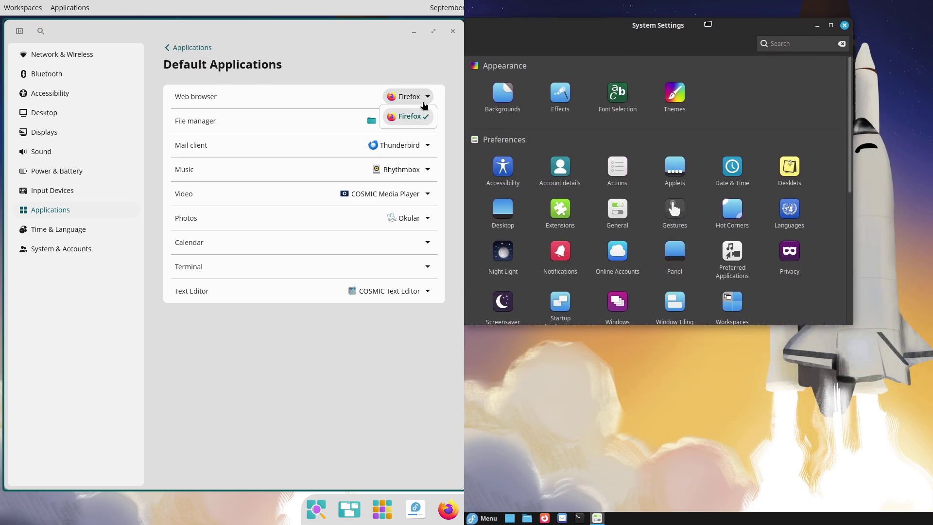
click(423, 104)
click(194, 49)
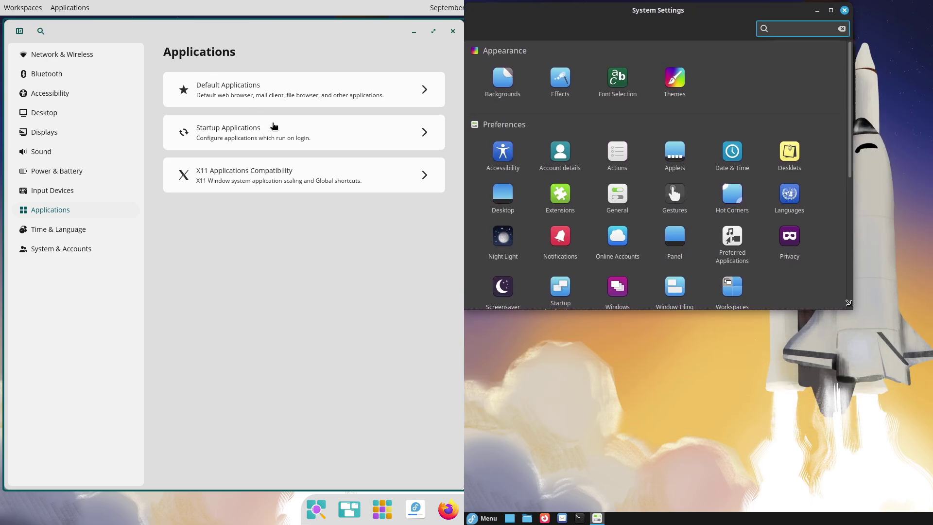
click(273, 130)
click(193, 47)
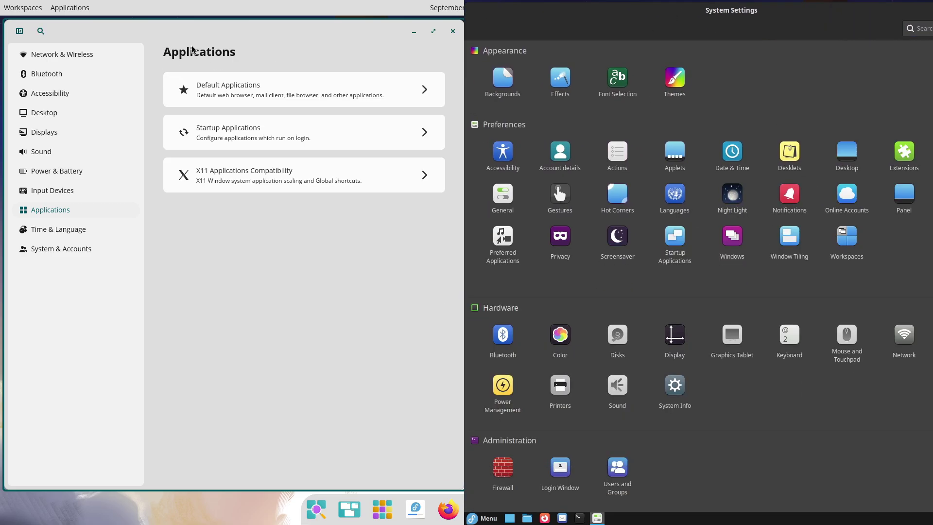
- View the COSMIC X11 Applications Compatibility page, and show the desktop and window effects in Cinnamon System Settings
click(266, 174)
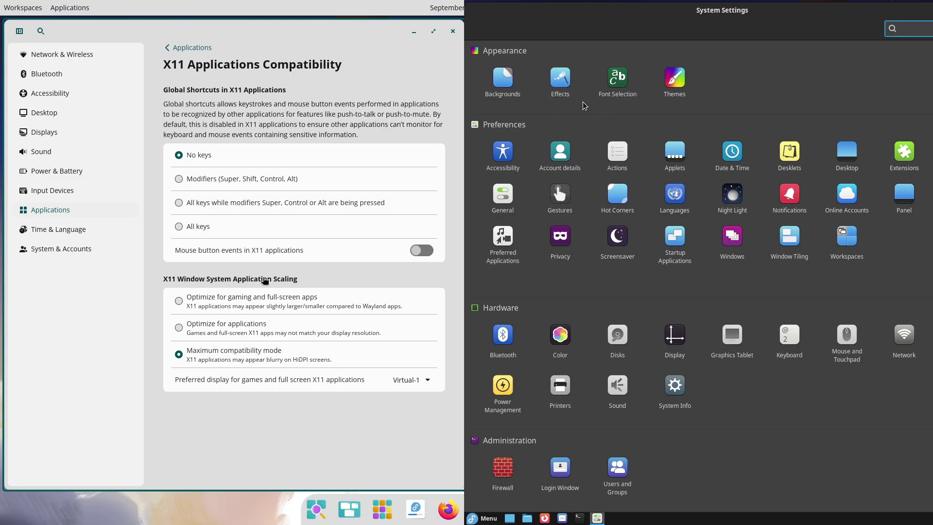
click(564, 85)
click(194, 47)
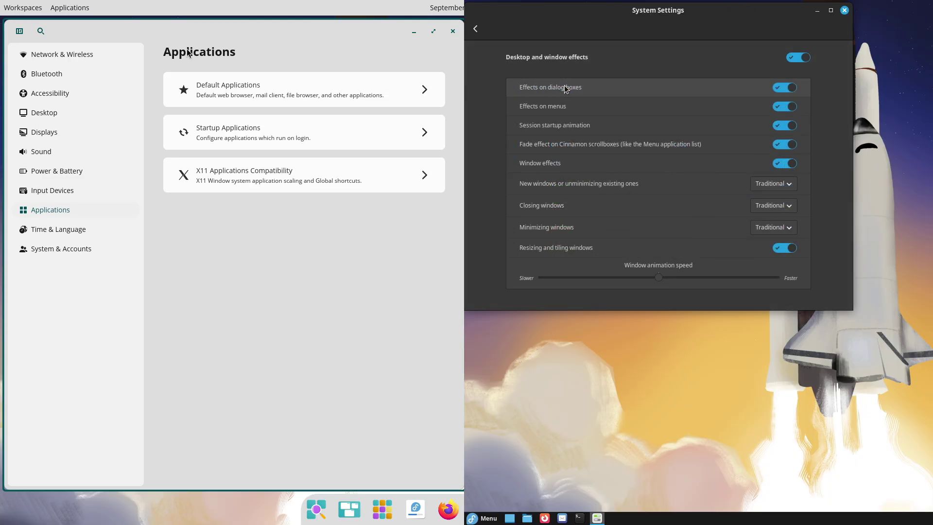
- View the COSMIC Date & Time page, and return both settings windows to their overview pages
click(83, 228)
click(251, 99)
click(477, 29)
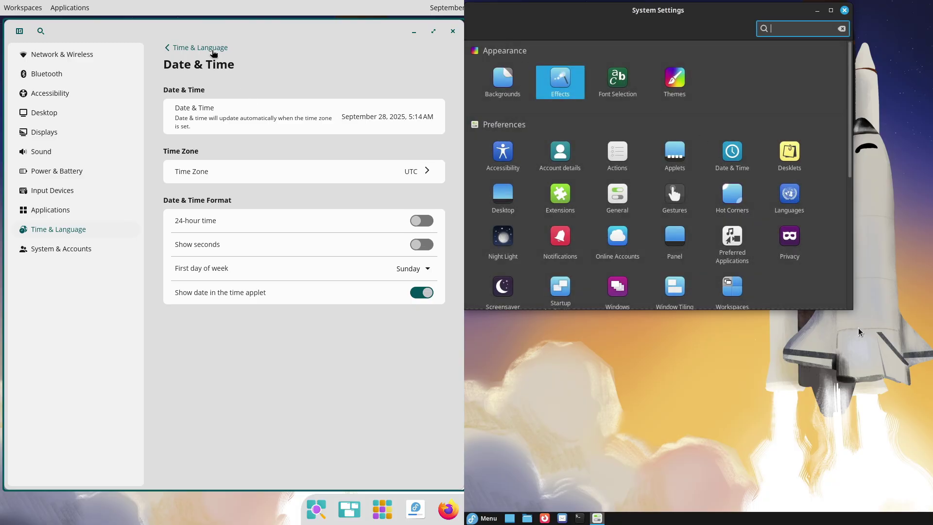
click(213, 53)
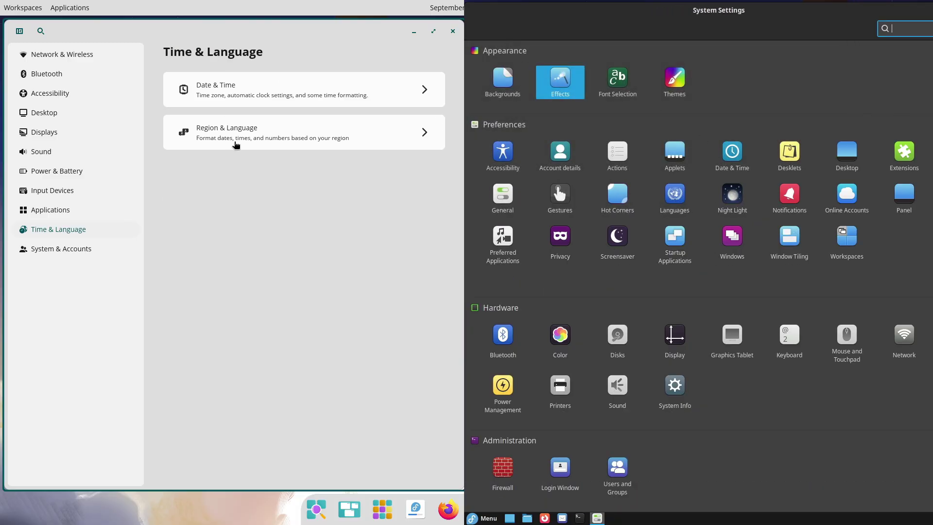
- View the Region & Language and Users pages in COSMIC Settings, and open the Themes page in Cinnamon System Settings
click(234, 146)
click(183, 52)
click(74, 249)
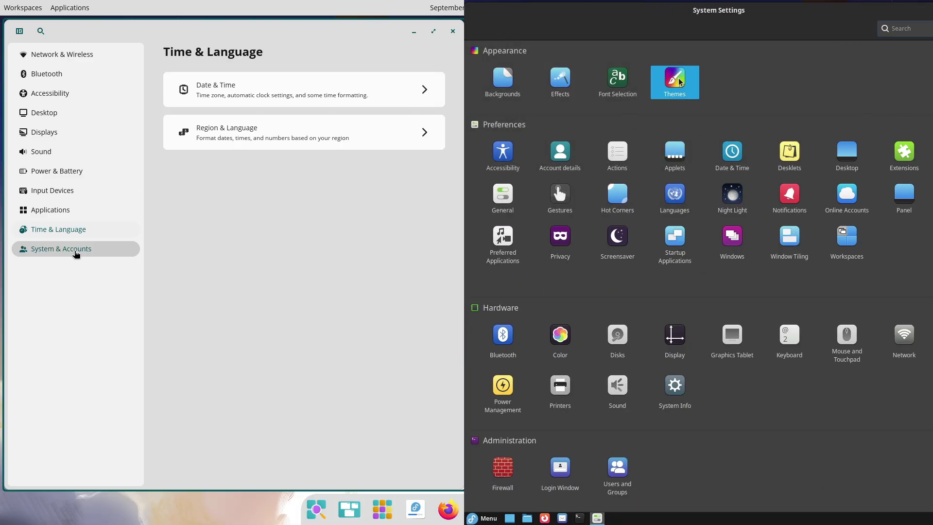
click(213, 97)
key(Return)
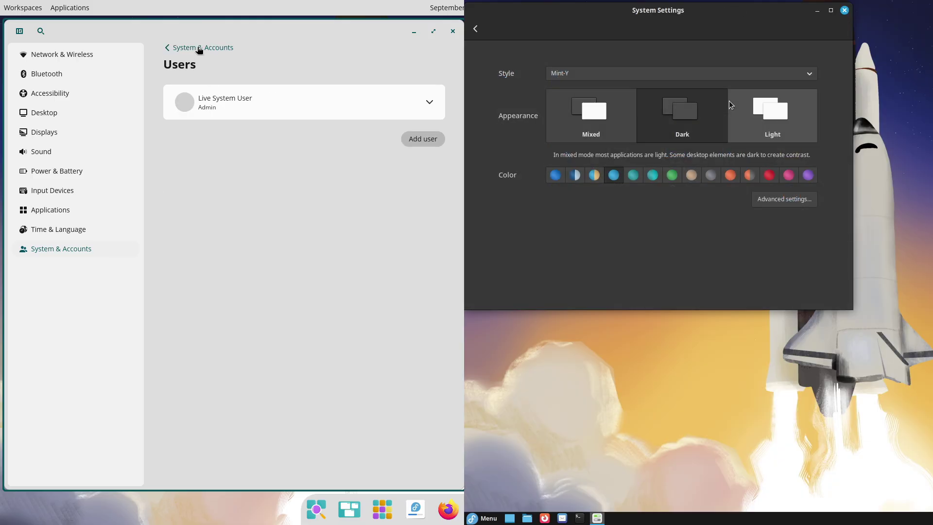
- View the About page in COSMIC Settings, and show the advanced theme settings in an enlarged Cinnamon settings window
click(200, 47)
click(222, 132)
click(782, 198)
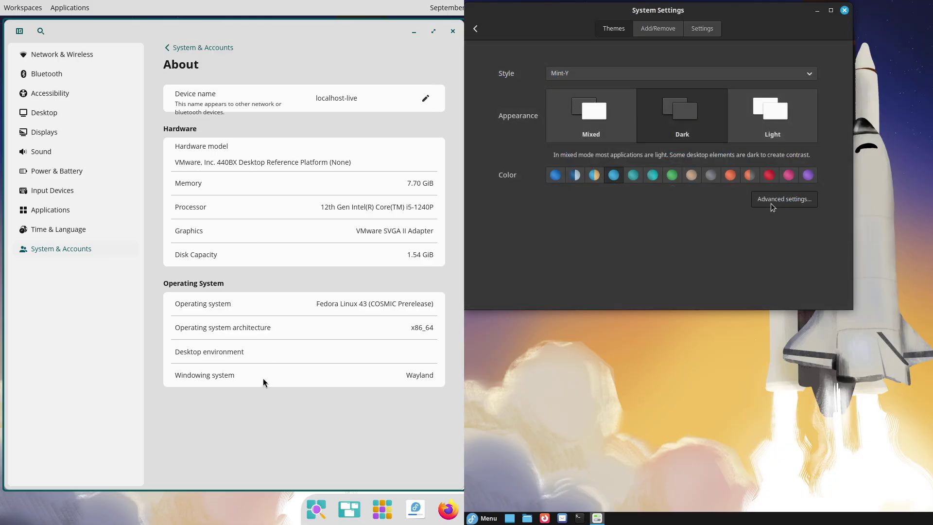
click(207, 51)
drag(736, 21, 465, 108)
- View the COSMIC Firmware page, and show the mouse pointer, application, icon and desktop theme choices in Cinnamon
click(243, 187)
click(839, 68)
click(826, 105)
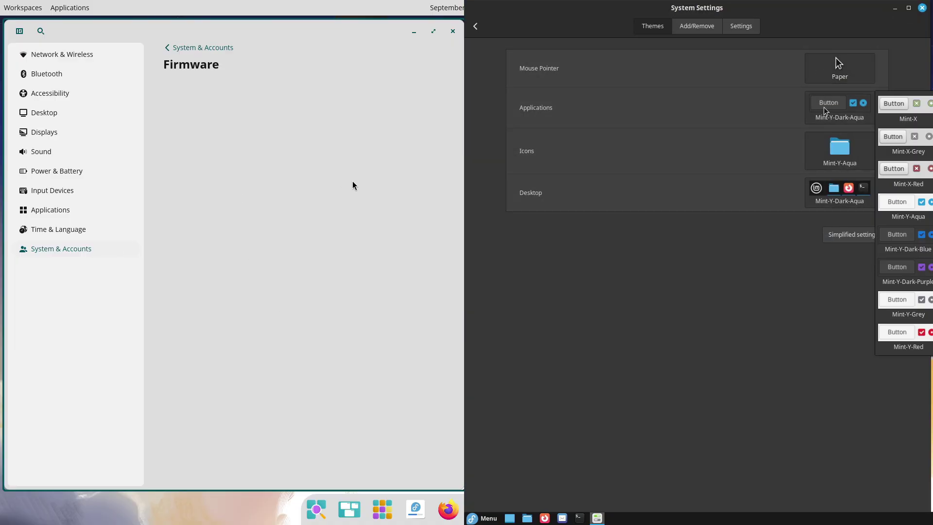
click(824, 150)
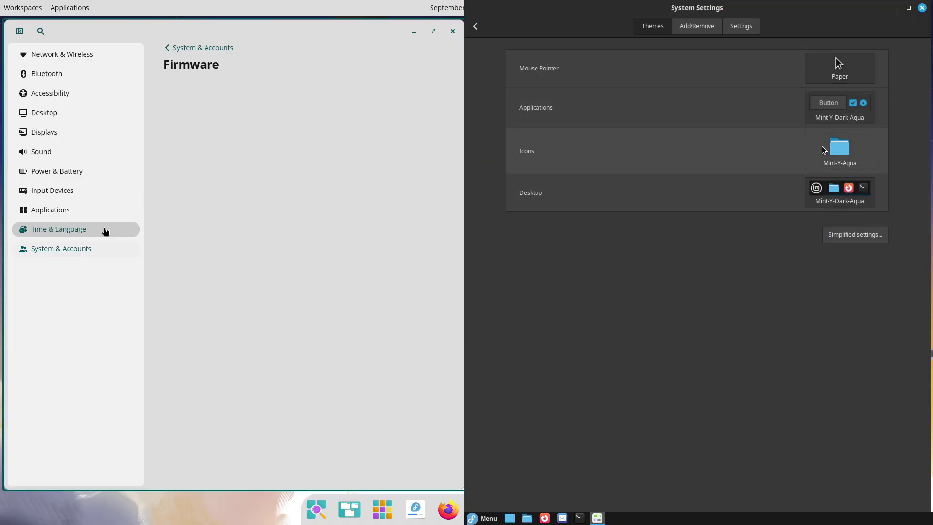
click(175, 49)
click(826, 190)
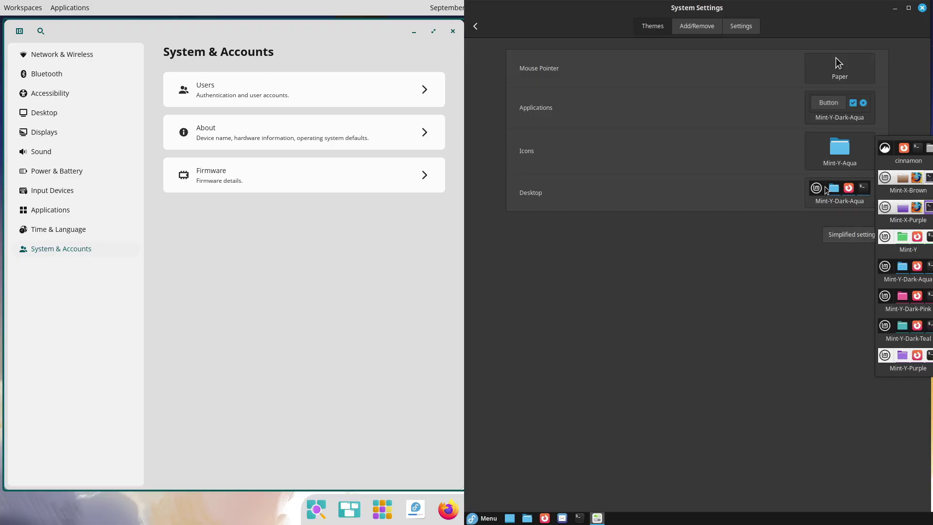
- Replace COSMIC Settings with the COSMIC Store window fitted to the desktop, and browse the downloadable themes in Cinnamon
click(453, 32)
click(690, 28)
click(61, 11)
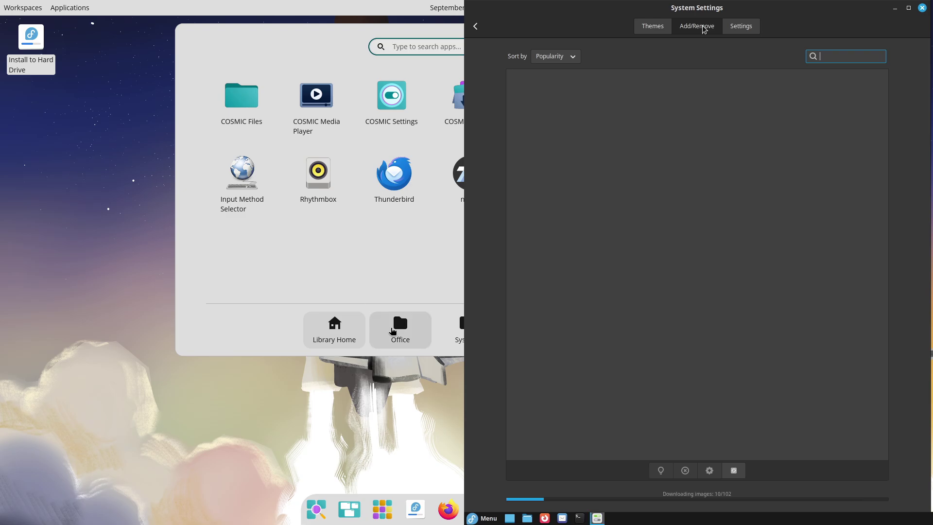
click(271, 411)
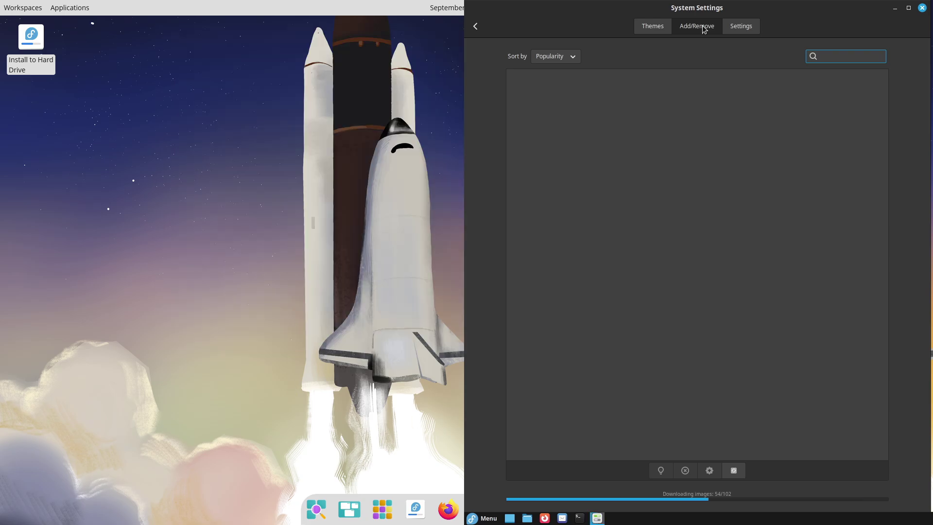
drag(431, 84, 45, 172)
drag(139, 172, 0, 191)
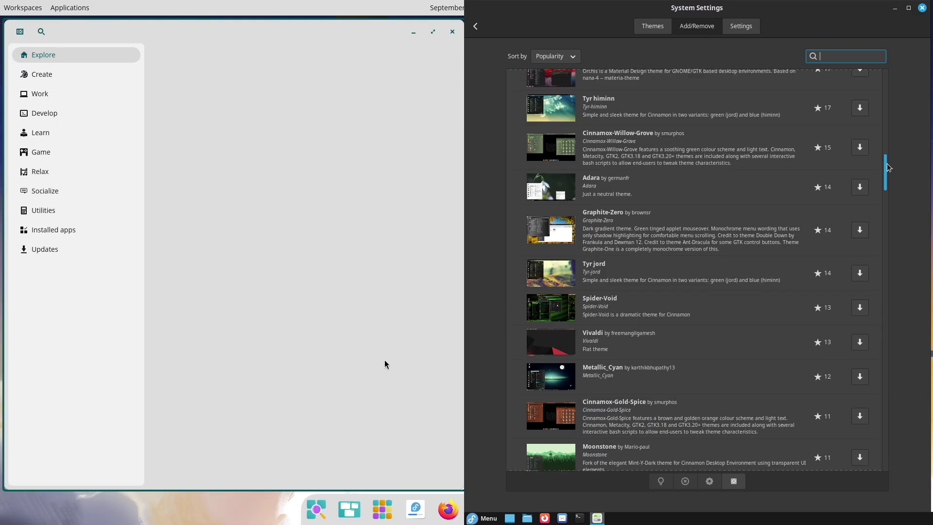
- Search the COSMIC launcher for "fire", and view the miscellaneous and scrollbar theme settings in Cinnamon
click(741, 26)
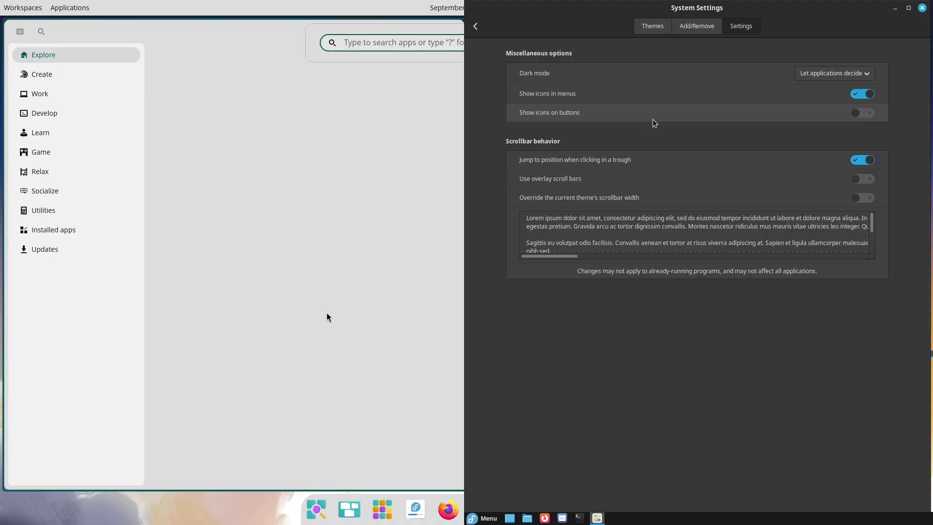
text(fire)
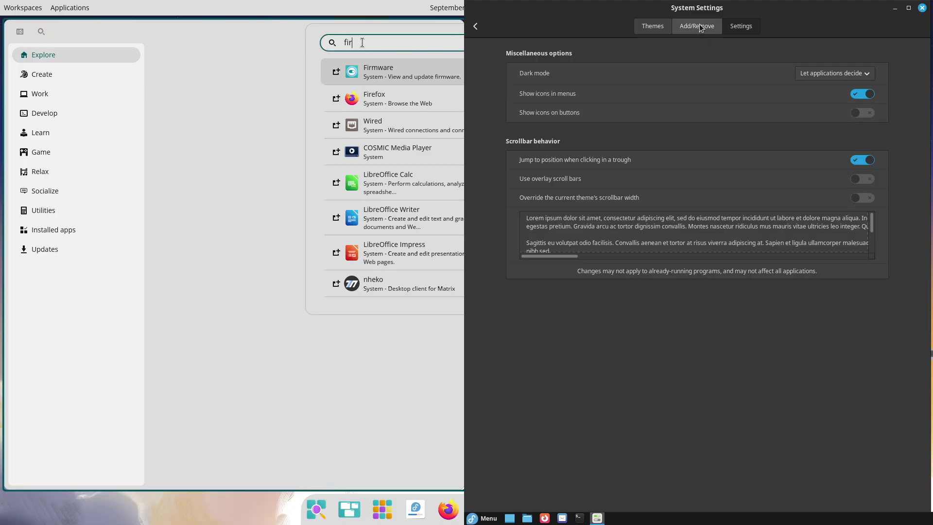
click(701, 29)
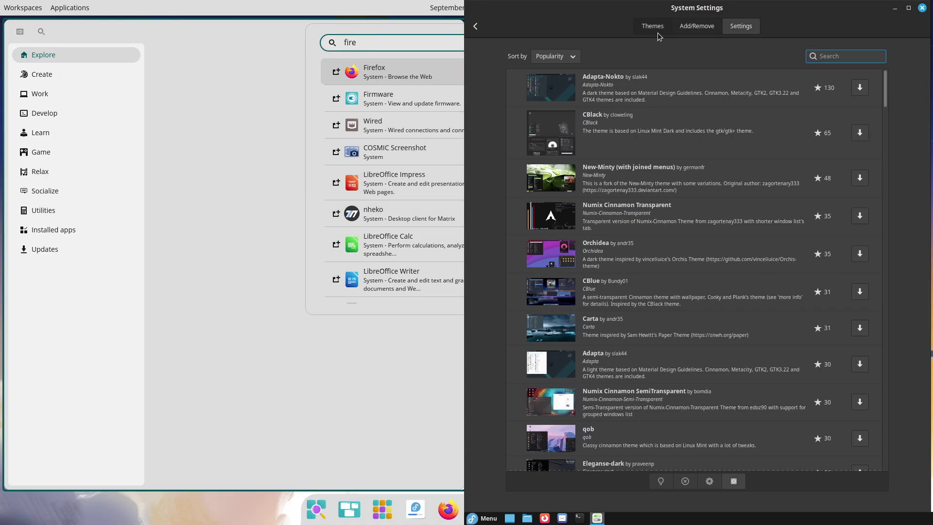
click(657, 29)
scroll(392, 181, down, 8)
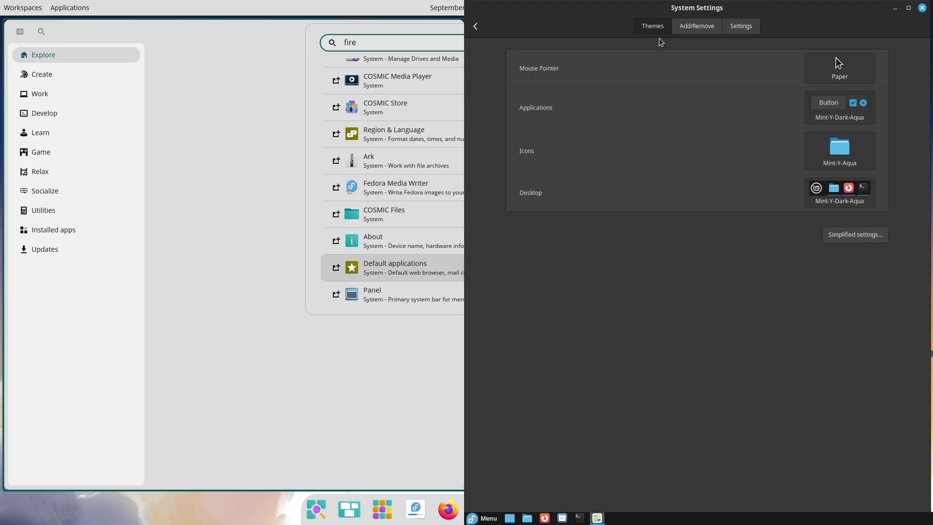
click(375, 389)
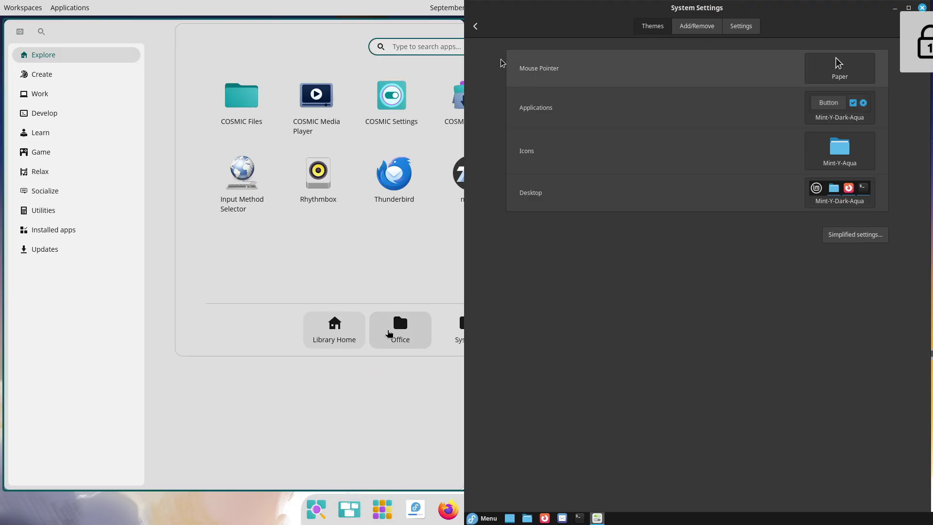
- View the Office, System and Utilities folders in the COSMIC application library, and the managed and downloadable extensions in Cinnamon
click(476, 26)
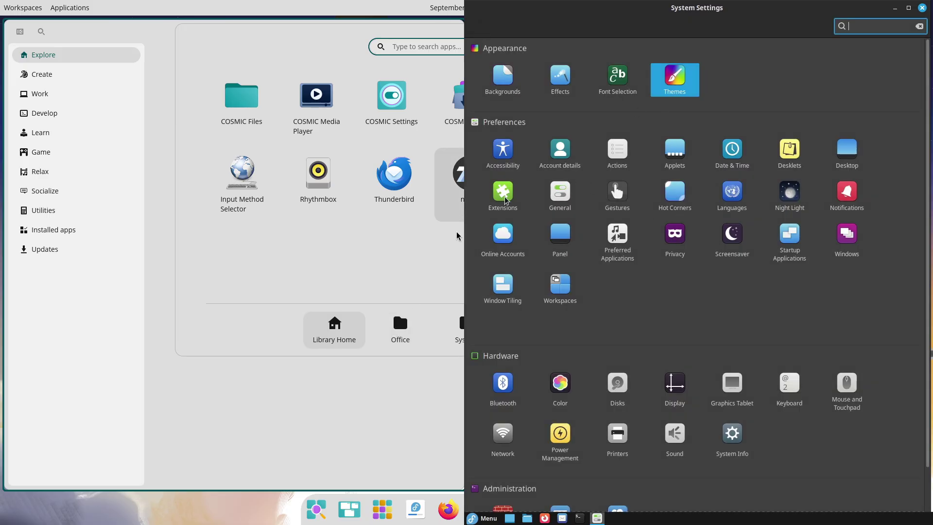
click(504, 193)
click(409, 325)
click(454, 329)
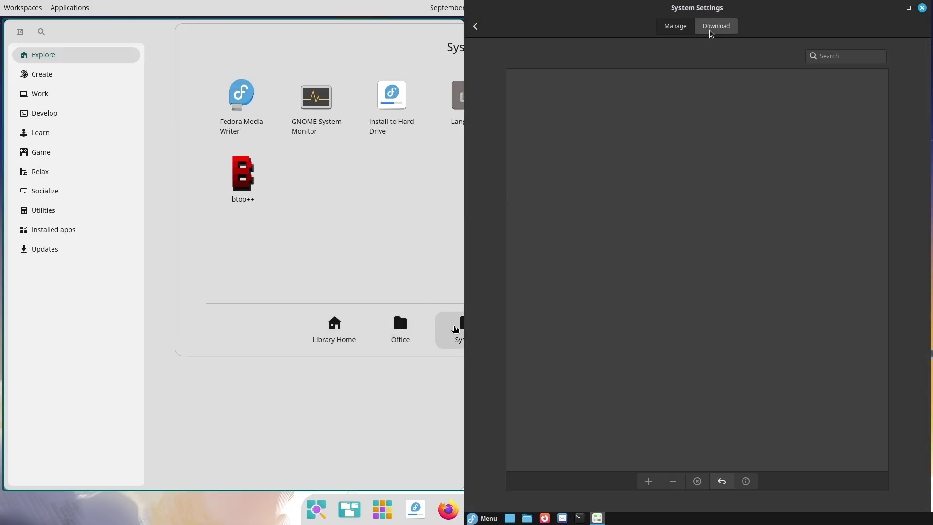
click(709, 30)
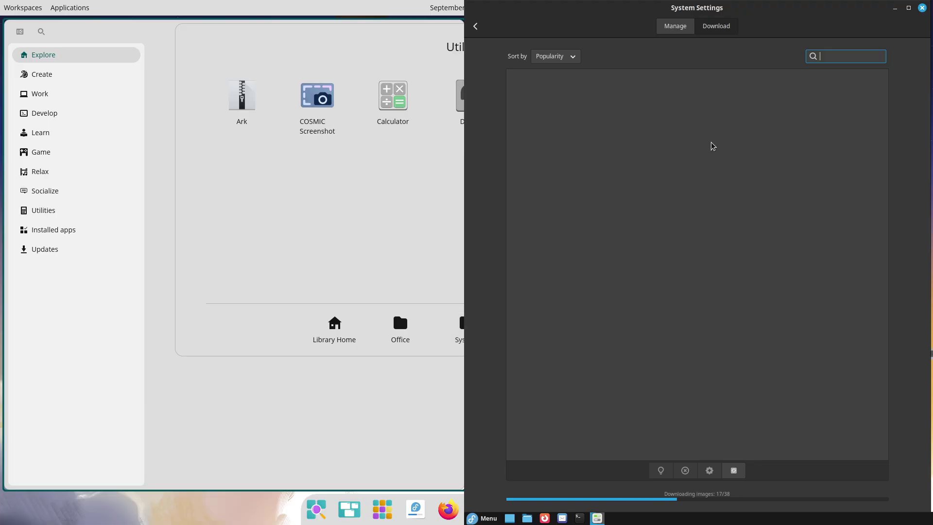
click(408, 342)
drag(885, 168, 856, 137)
click(449, 334)
click(716, 26)
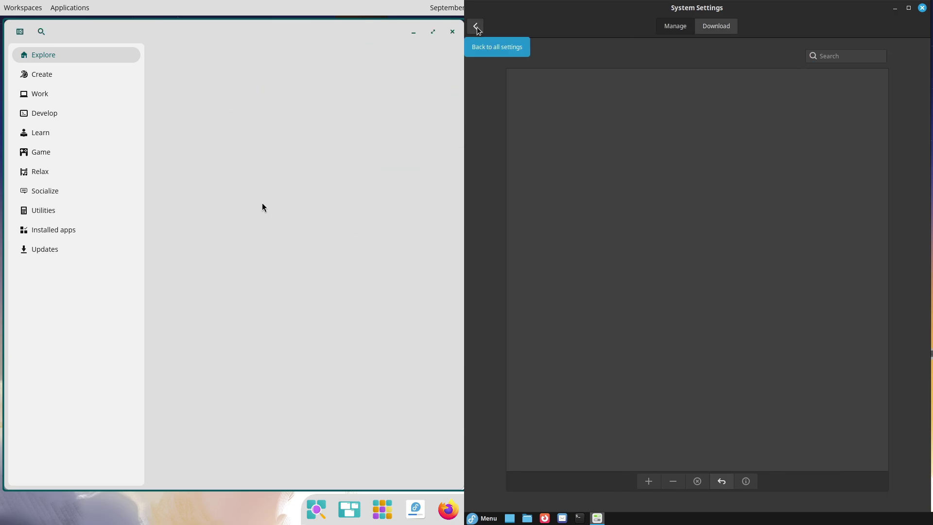
click(477, 26)
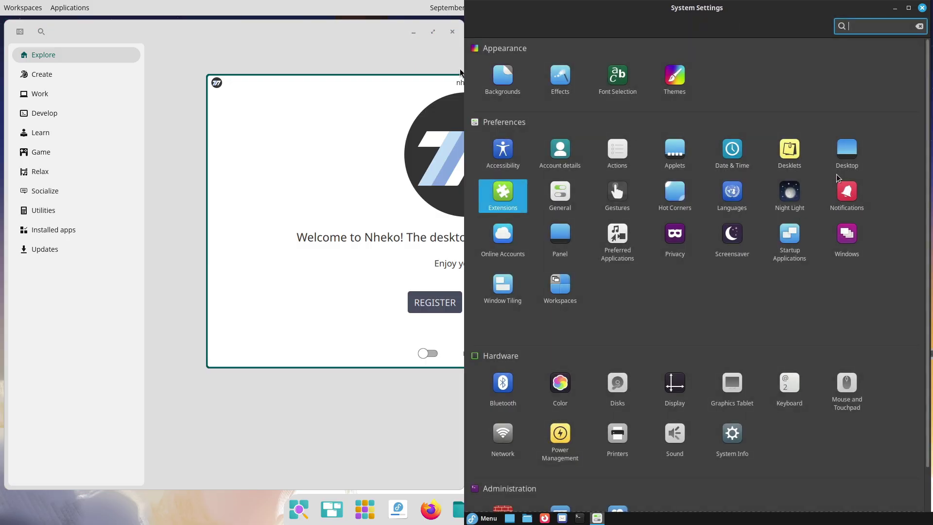
- View the Night Light and Window Tiling pages in Cinnamon System Settings, and close the nheko window in COSMIC
click(777, 196)
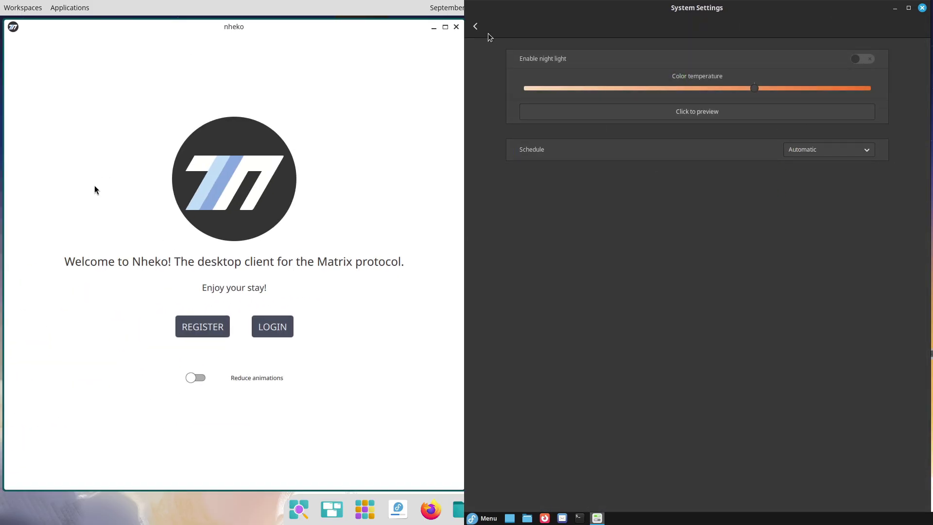
click(476, 27)
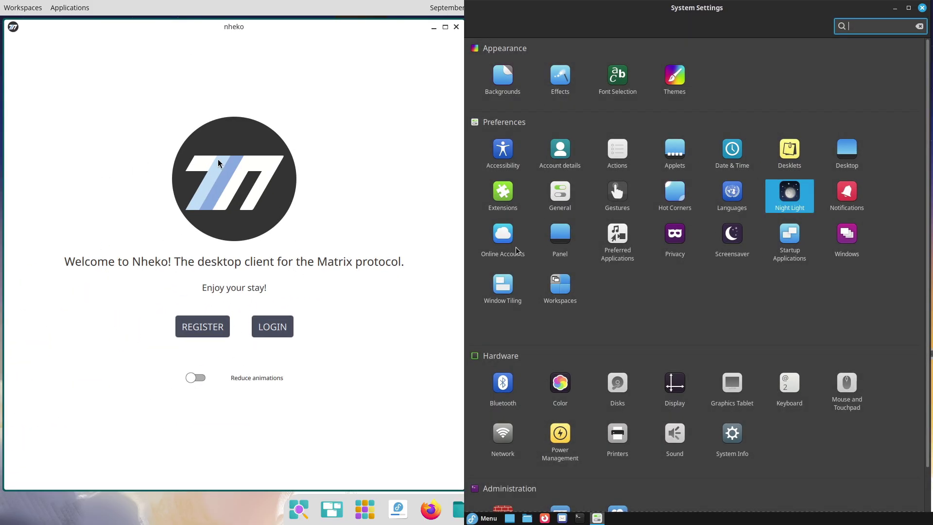
click(512, 281)
click(457, 27)
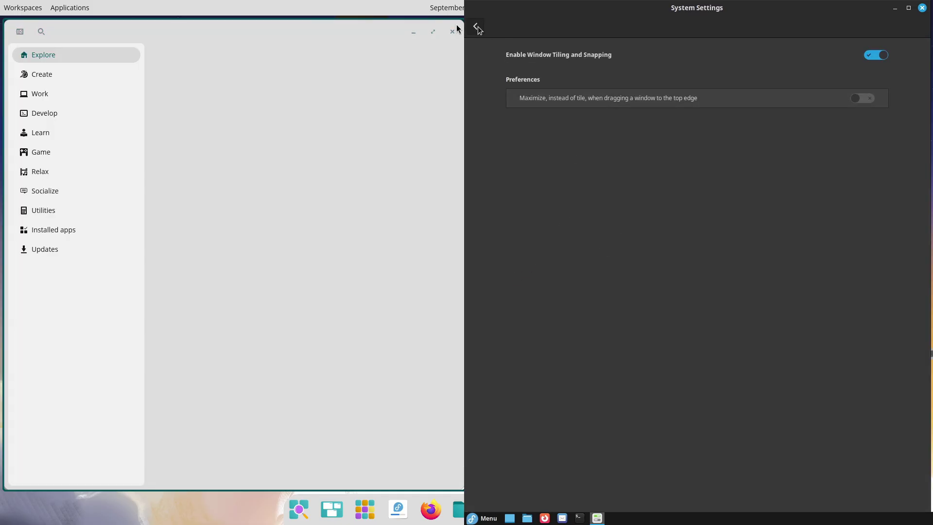
click(476, 27)
- Show the installed apps in COSMIC Store, close Cinnamon's Online Accounts, and enlarge the COSMIC Files window to fit the desktop
click(93, 229)
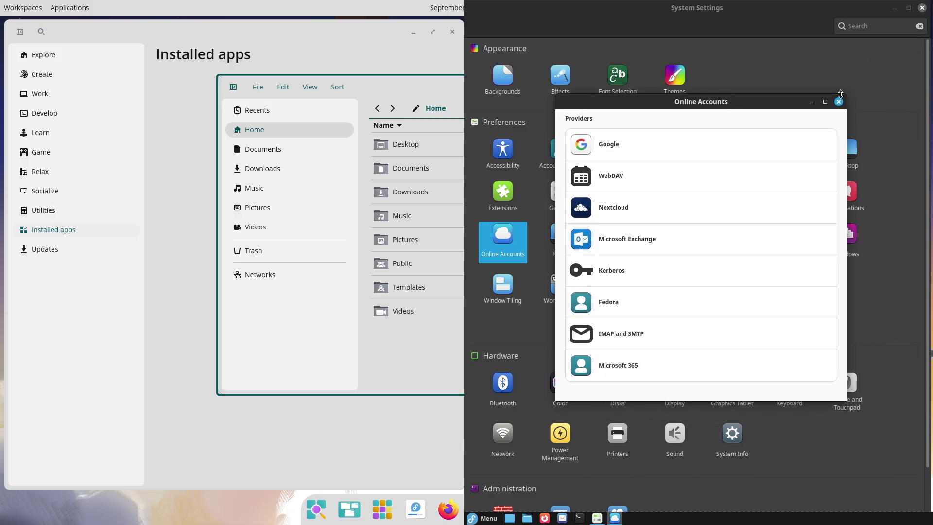
click(840, 100)
drag(462, 81, 3, 198)
- View the Startup Applications page in Cinnamon System Settings and return to the overview
click(792, 234)
click(791, 236)
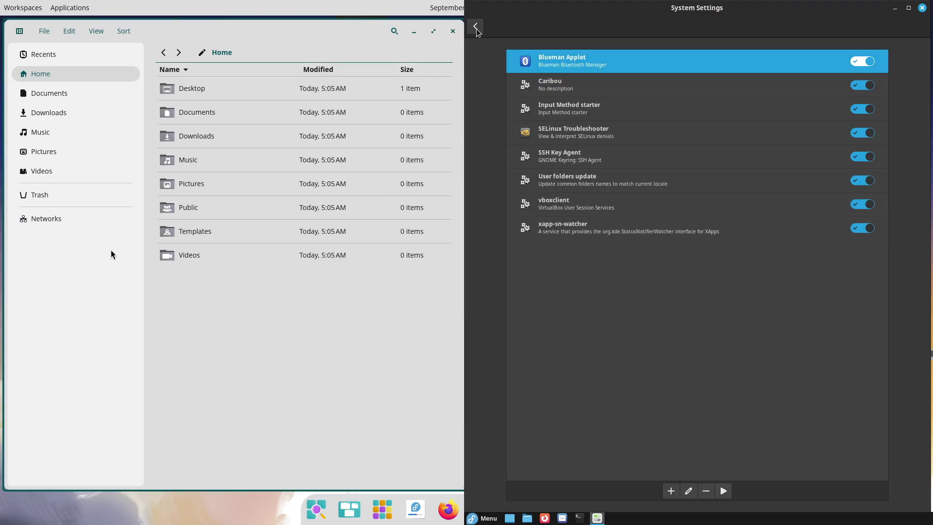
click(476, 27)
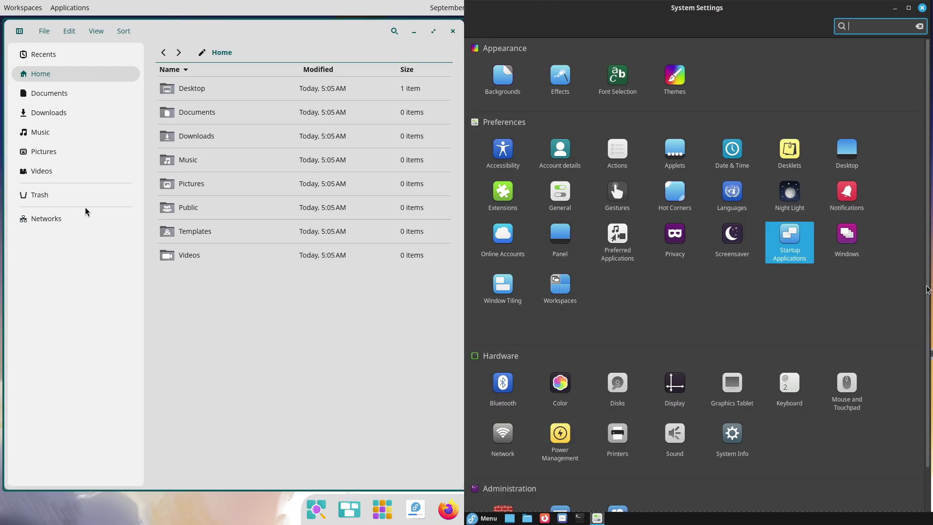
- View the About information of COSMIC Files, and the Mouse and Touchpad pages in Cinnamon System Settings
scroll(928, 290, down, 2)
click(95, 32)
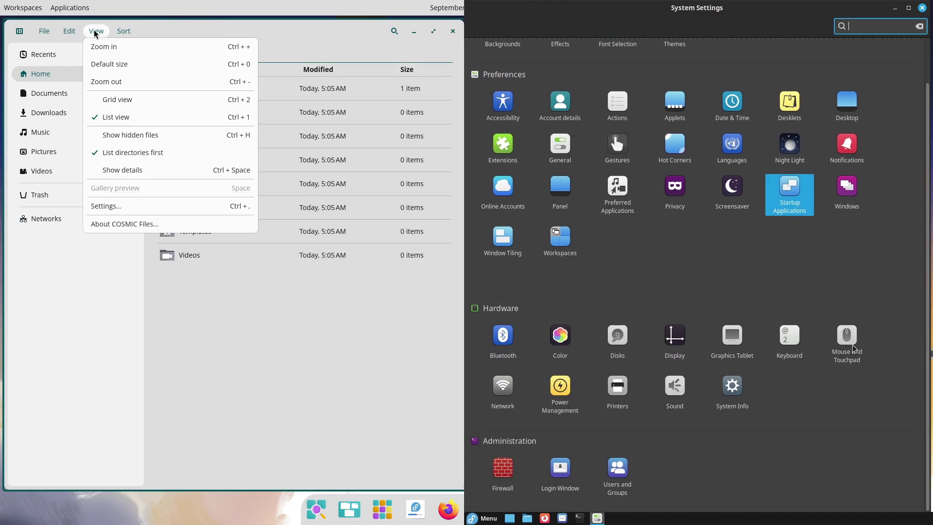
click(853, 347)
click(130, 221)
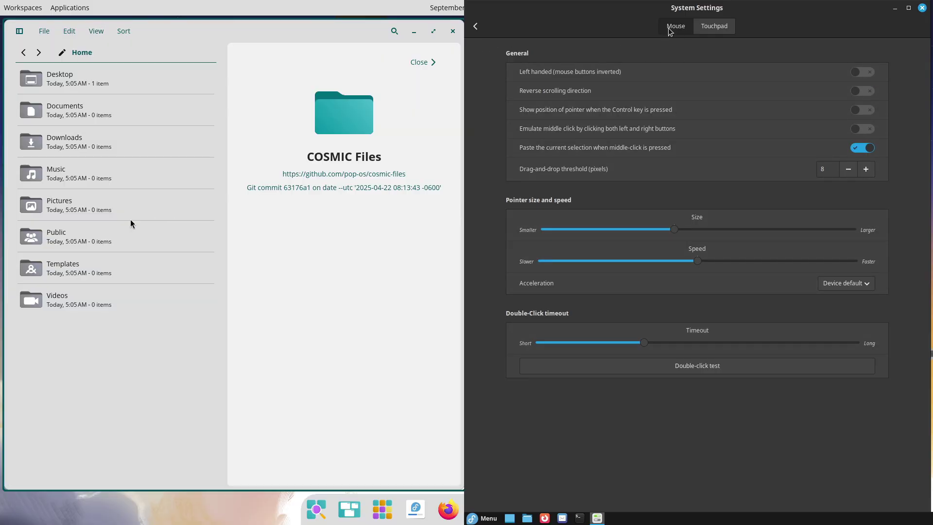
click(715, 27)
click(476, 26)
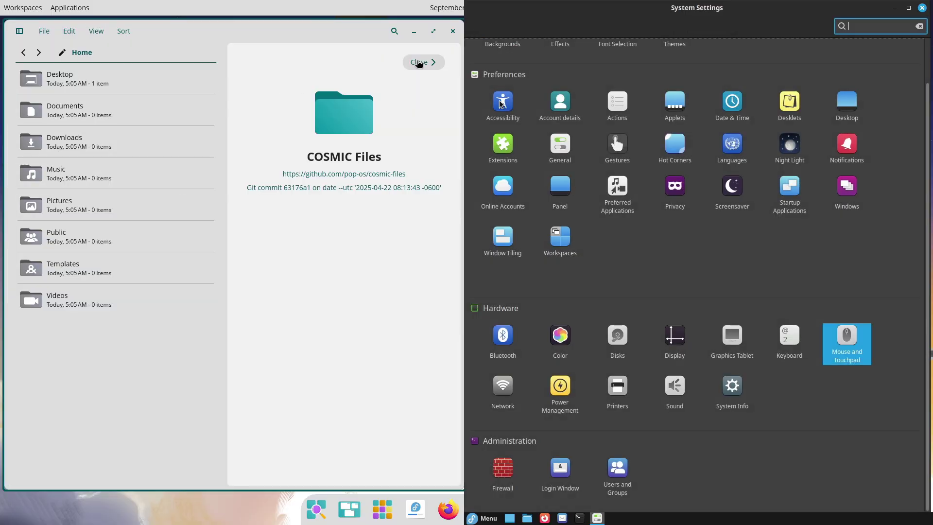
click(418, 62)
- Toggle the sidebar and view the menus of COSMIC Files, and view the Sound output page in Cinnamon System Settings
click(20, 31)
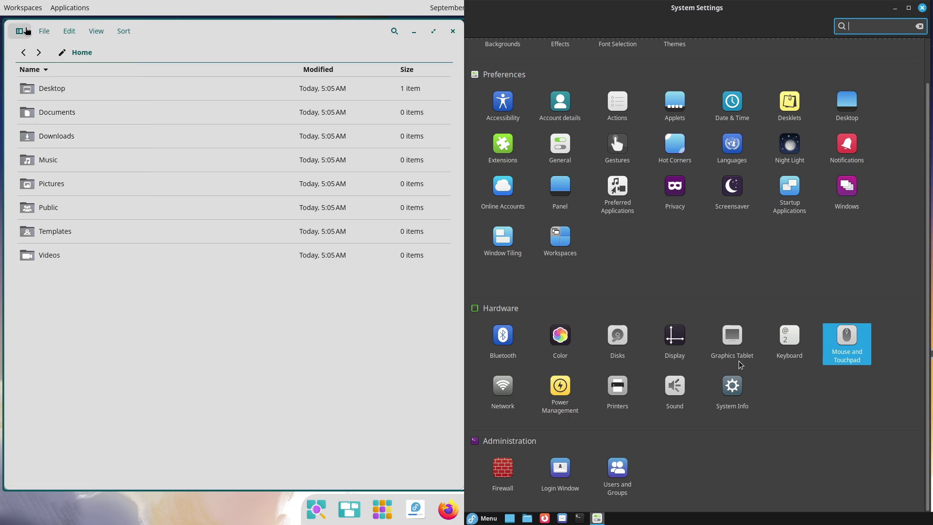
click(19, 31)
click(676, 389)
click(44, 31)
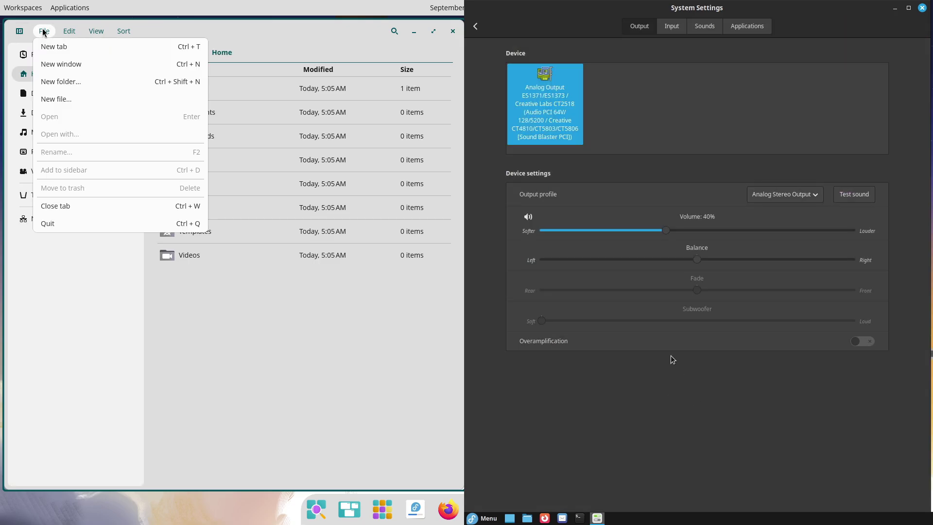
mouse_move(96, 30)
click(476, 28)
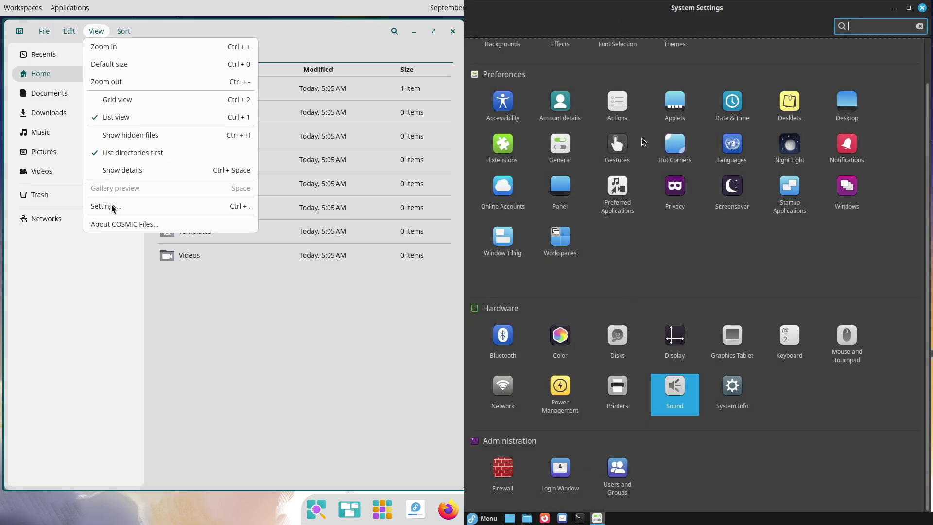
- View the settings, theme choices and Edit commands of COSMIC Files, and close Cinnamon System Settings
click(112, 209)
click(922, 9)
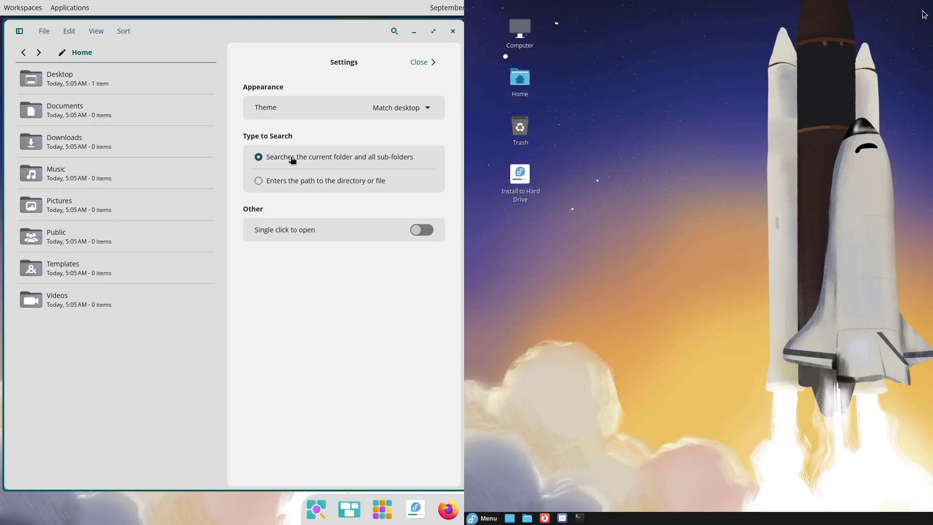
click(396, 107)
click(68, 32)
click(89, 32)
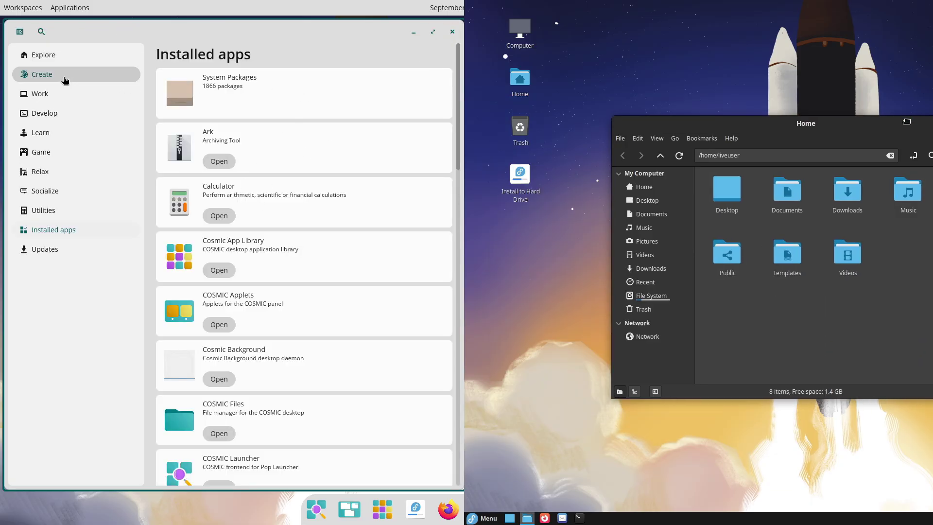
- Show the Explore page in COSMIC Store and open the Tor Browser Launcher details
click(54, 56)
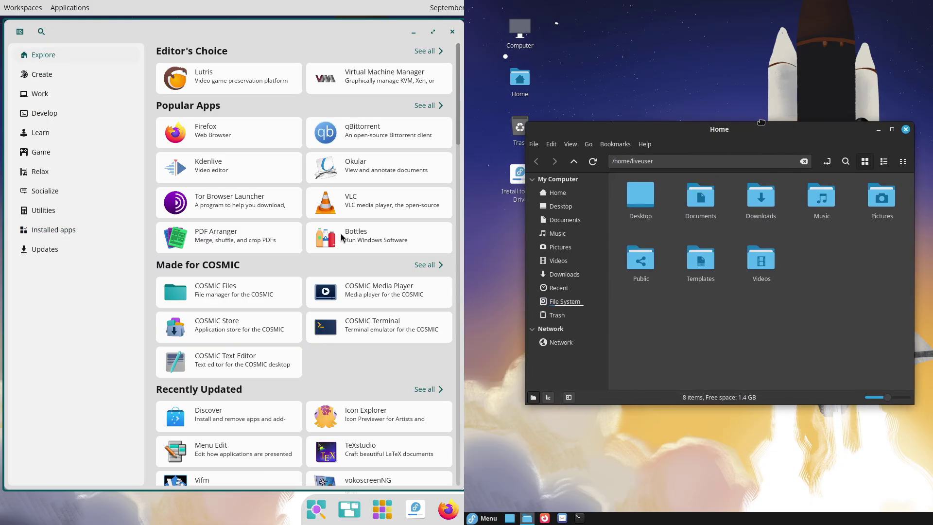
click(262, 202)
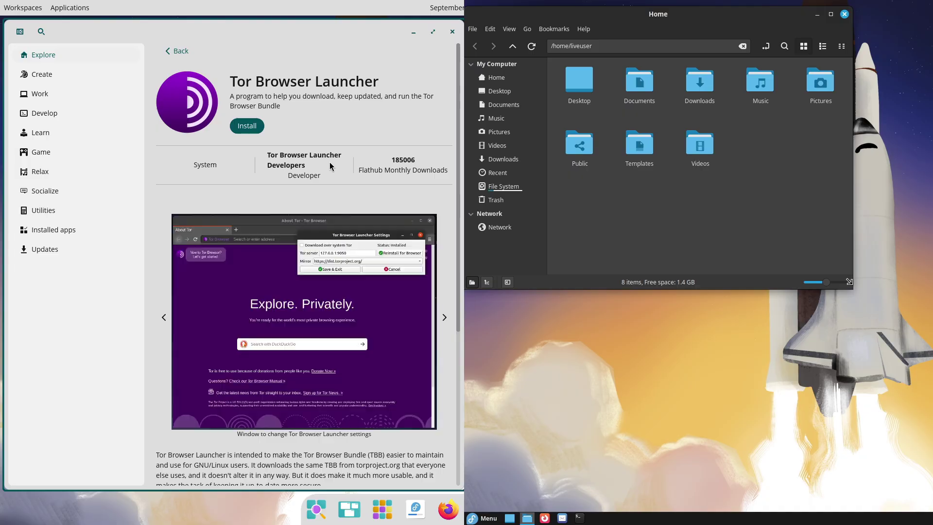
- View the About information of the Cinnamon file manager, and open the Bottles details in COSMIC Store
click(583, 28)
click(598, 72)
click(811, 351)
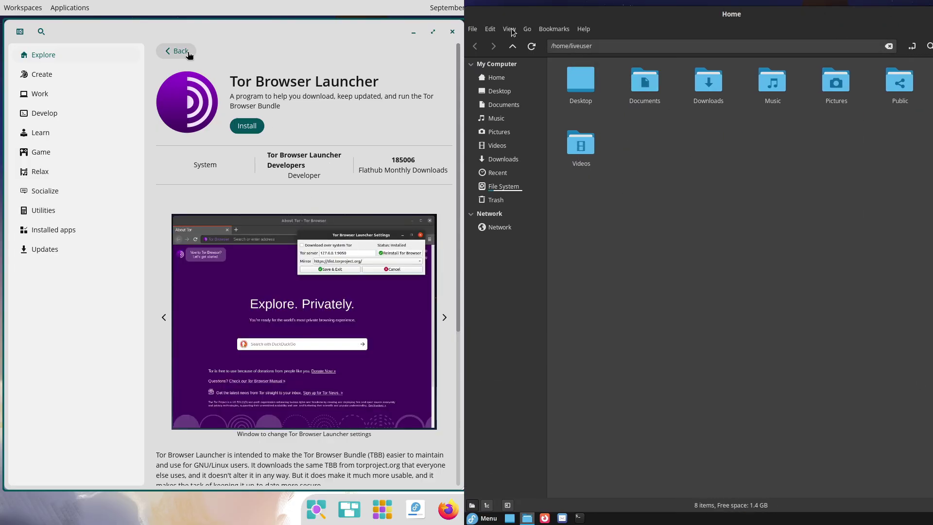
click(509, 29)
click(372, 229)
- Show the Behavior and Display pages of the File Management Preferences in Cinnamon
mouse_move(493, 29)
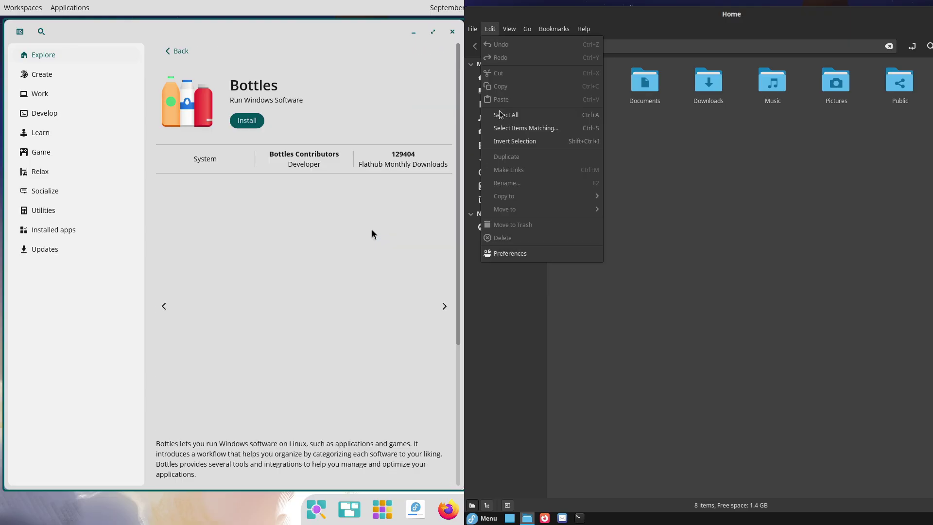
click(529, 256)
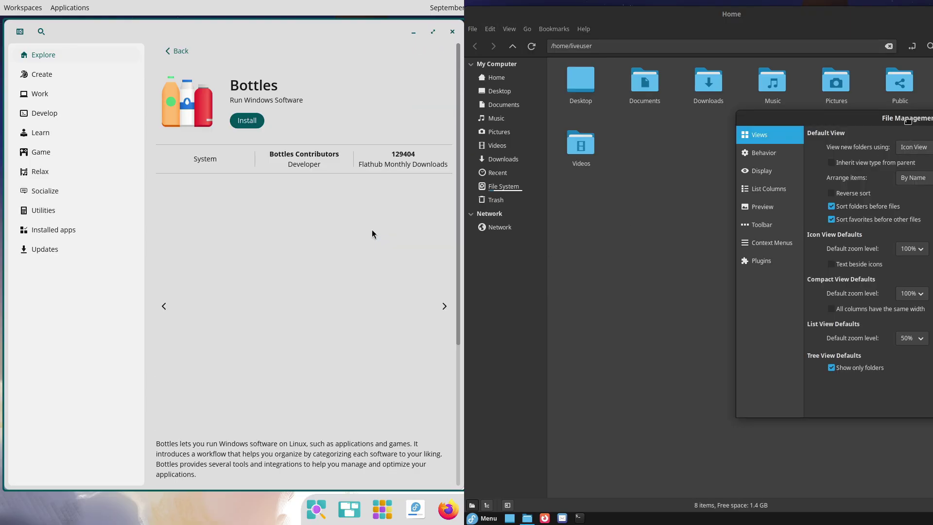
click(624, 132)
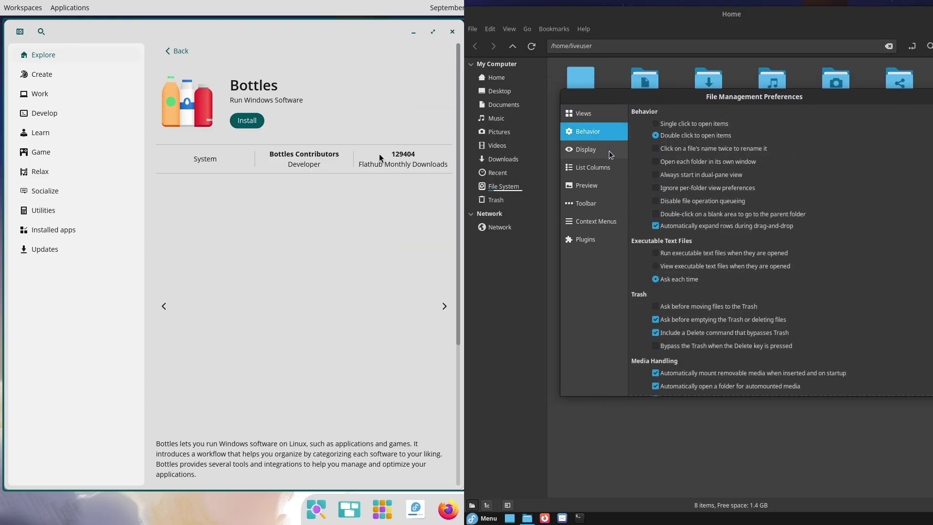
click(610, 154)
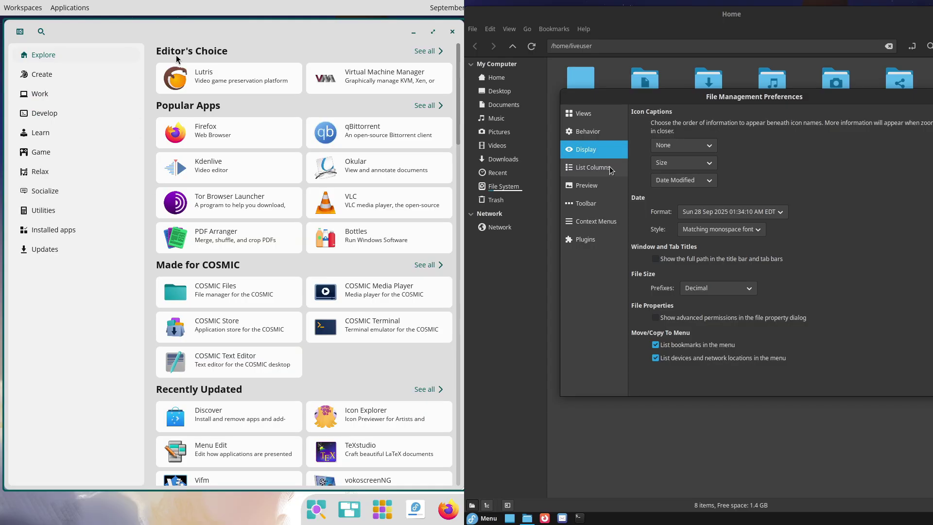
- View the List Columns, Preview, Context Menus, Toolbar and Plugins preferences in Cinnamon, and the VLC details in COSMIC Store
click(609, 167)
click(609, 183)
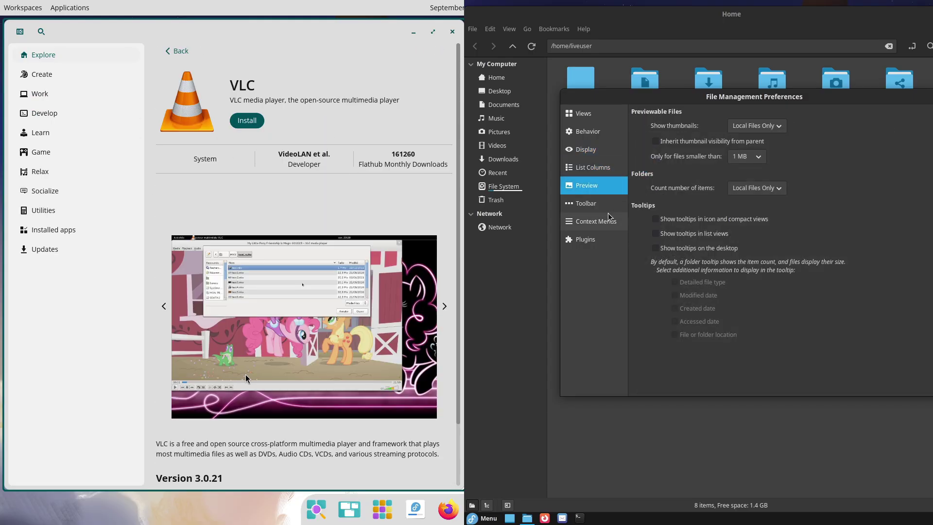
click(608, 218)
click(608, 205)
click(599, 240)
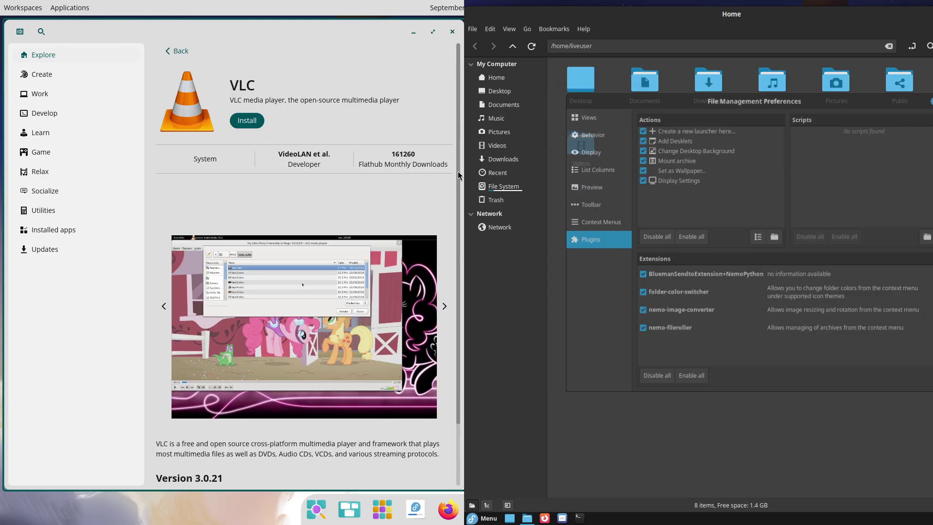
drag(458, 172, 457, 249)
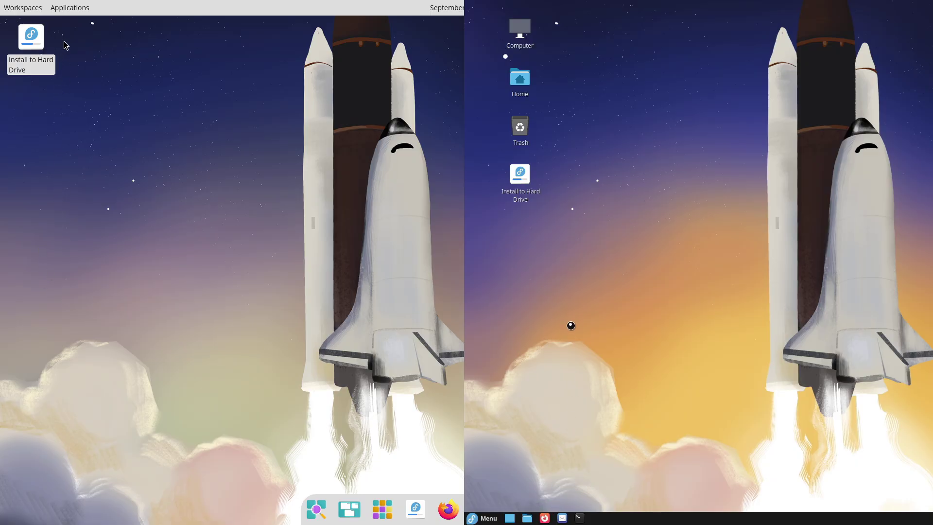
- Close the Firefox Privacy Notice tab in COSMIC and move the Firefox window fully into view
click(56, 15)
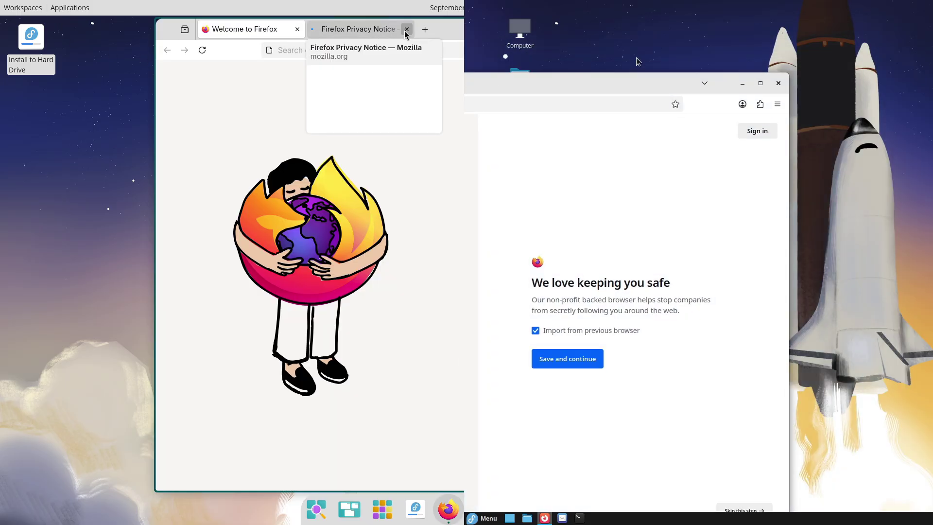
click(407, 30)
drag(450, 33, 3, 141)
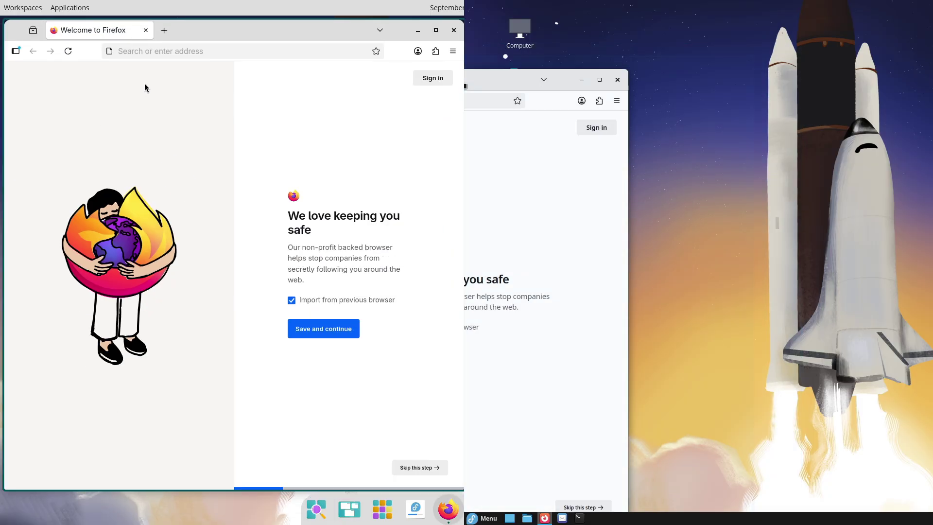
- Load about:support in COSMIC's Firefox and show the About Firefox information in Cinnamon's Firefox
click(148, 52)
text(abo)
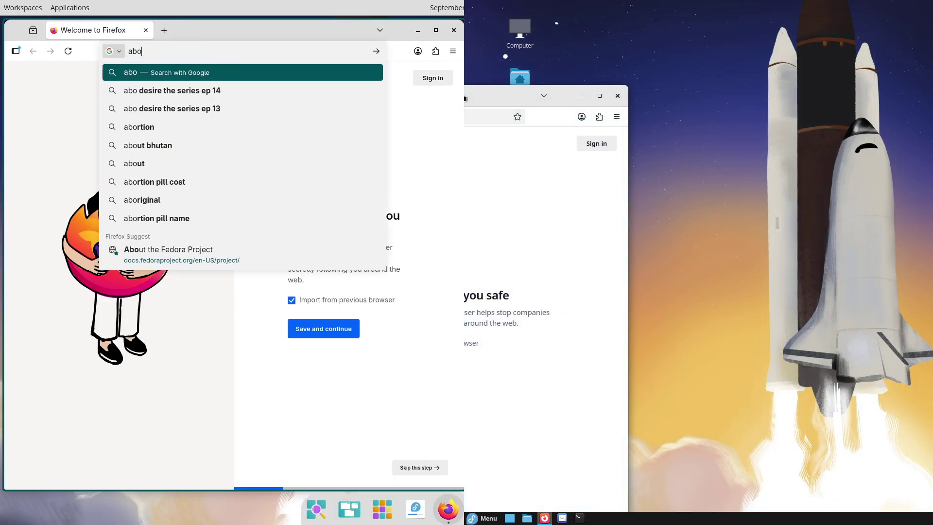
text(ut:su)
click(917, 32)
text(pport)
click(822, 331)
key(Return)
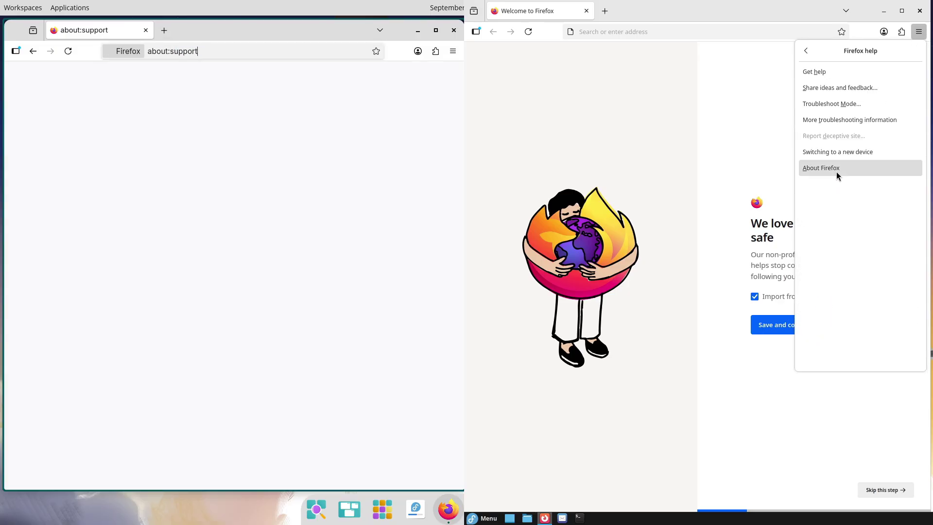
click(836, 168)
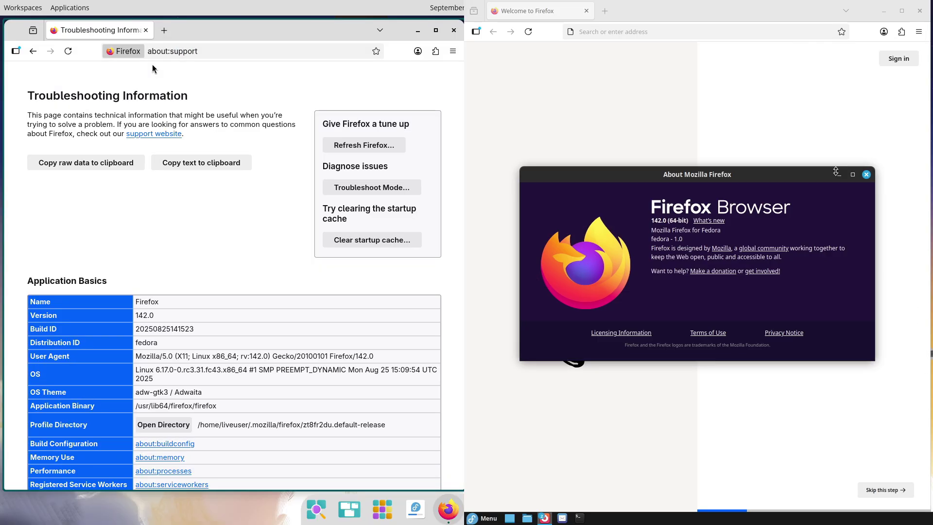
- Load about:support in Cinnamon's Firefox, and highlight the application basics and the Window Protocol to Display0 rows in COSMIC's Firefox
drag(193, 391, 135, 301)
click(867, 177)
click(742, 29)
text(about)
drag(459, 77, 445, 266)
text(:suppo)
drag(339, 467, 186, 196)
key(Return)
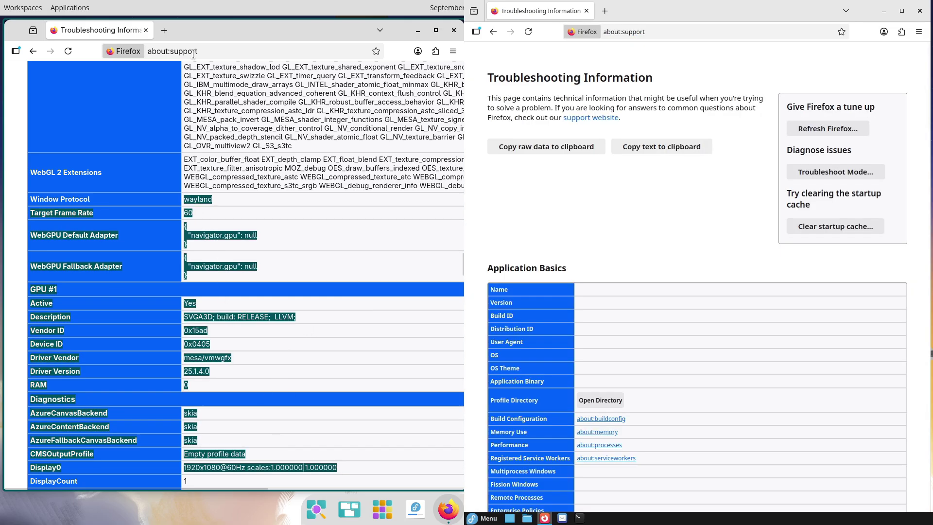
- Search for "pop os" in COSMIC's Firefox and open the "Welcome to Pop!_OS" result
click(192, 52)
text(pop os)
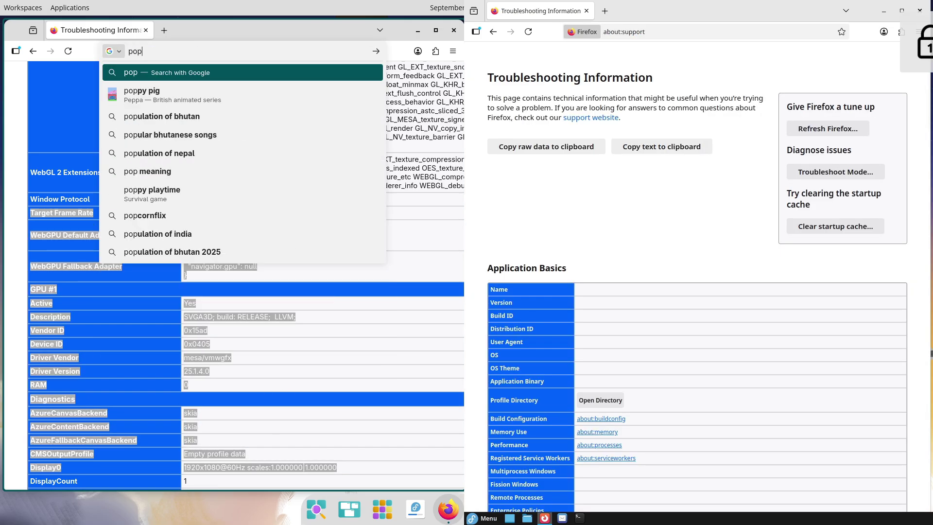
key(Return)
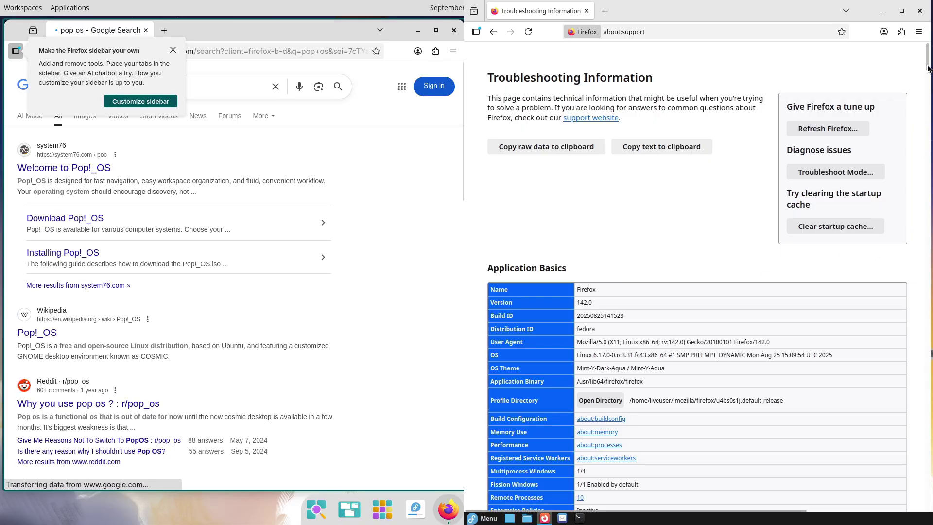
drag(927, 65, 927, 73)
click(74, 170)
- View the About Firefox information in COSMIC, and highlight the application basics and graphics rows of Cinnamon's troubleshooting page
click(452, 51)
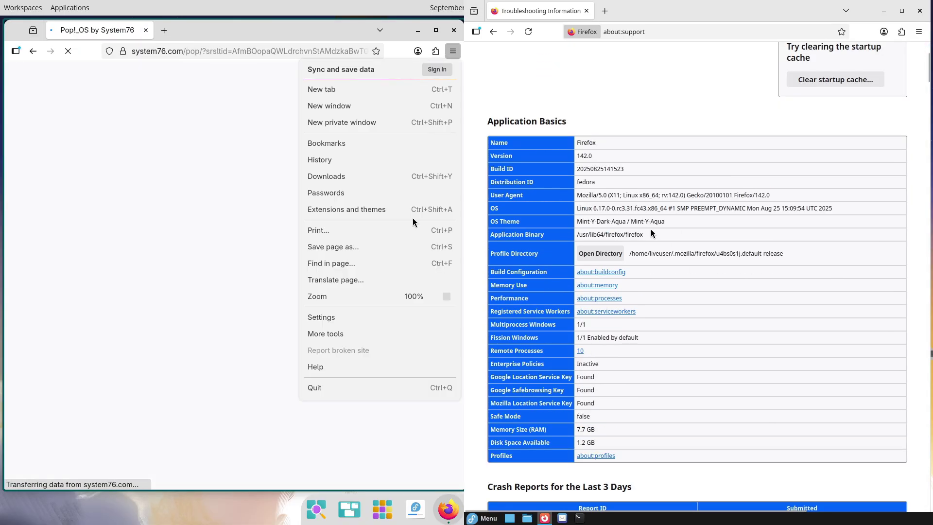
drag(651, 234, 578, 142)
click(341, 367)
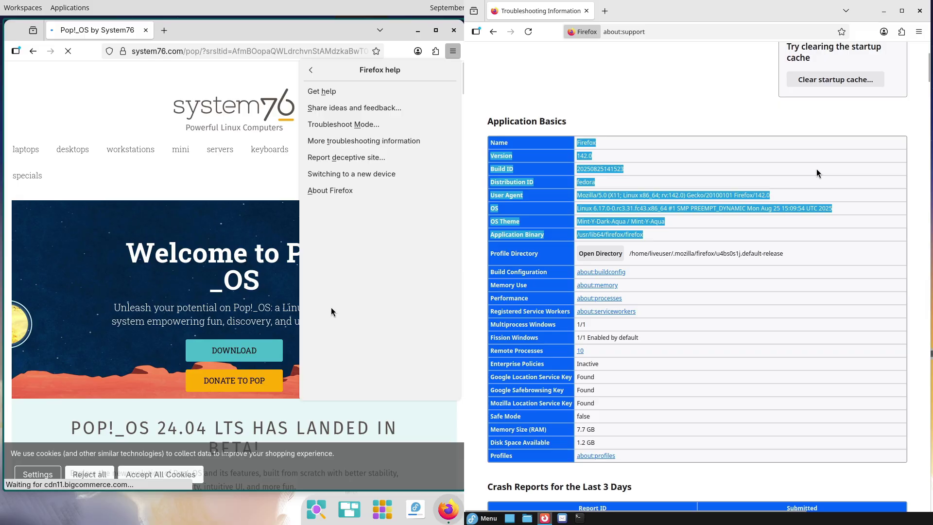
click(330, 190)
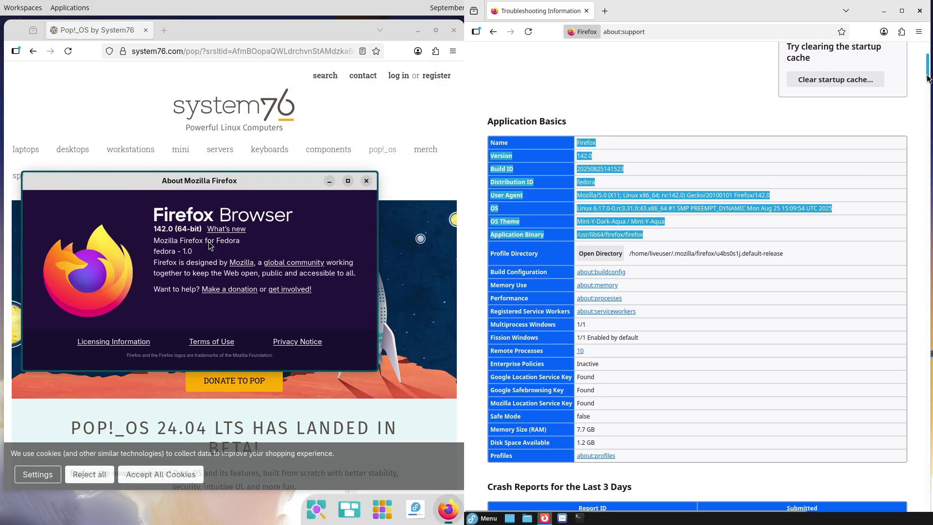
drag(927, 78, 910, 282)
click(365, 182)
drag(737, 348, 610, 80)
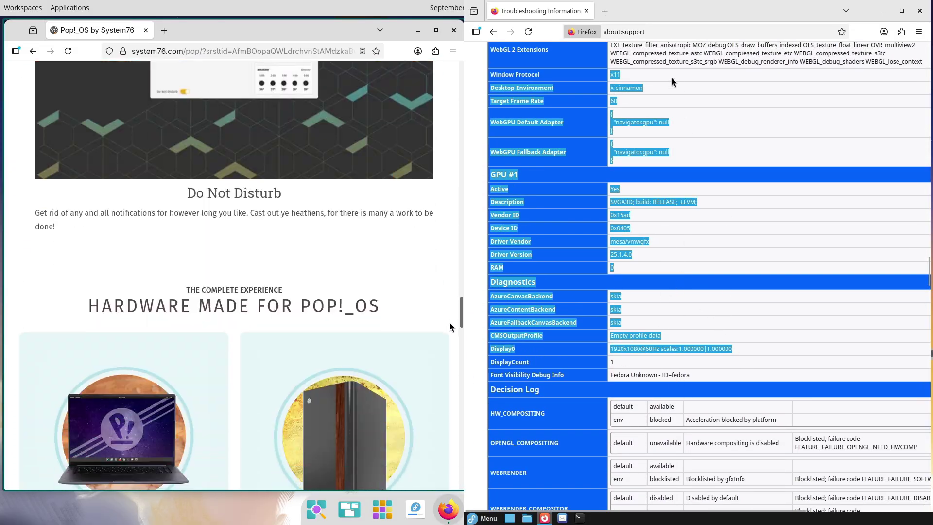
- Load fedora.org in Cinnamon's Firefox and select the existing Google query in COSMIC's Firefox
key(ctrl+l)
text(fed)
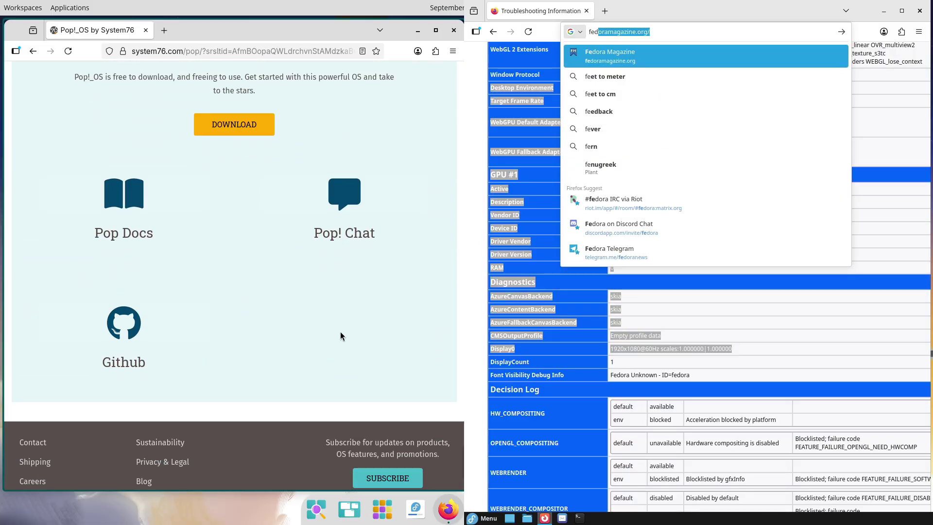
text(ora.o)
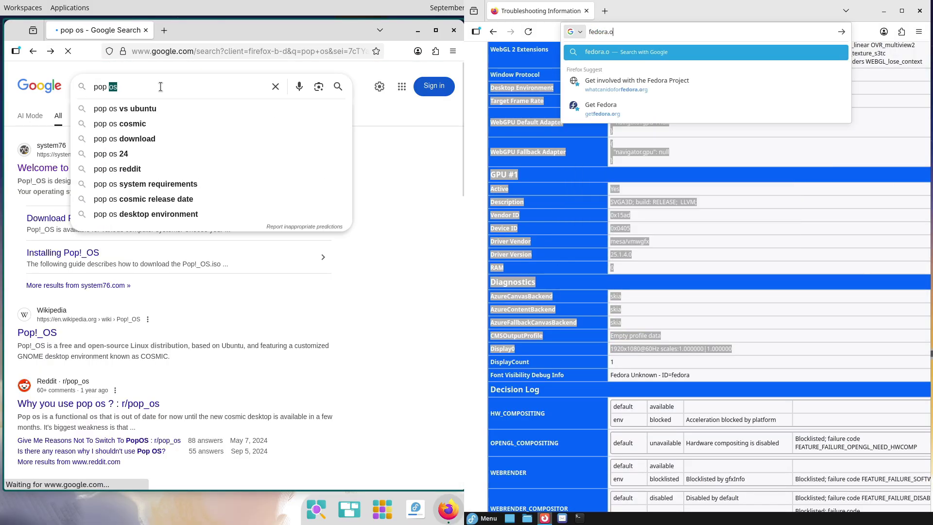
text(rg)
triple_click(160, 87)
key(Return)
- Search Google for "cosmic desktop" in COSMIC's Firefox and open the System76 COSMIC result
text(cosmi)
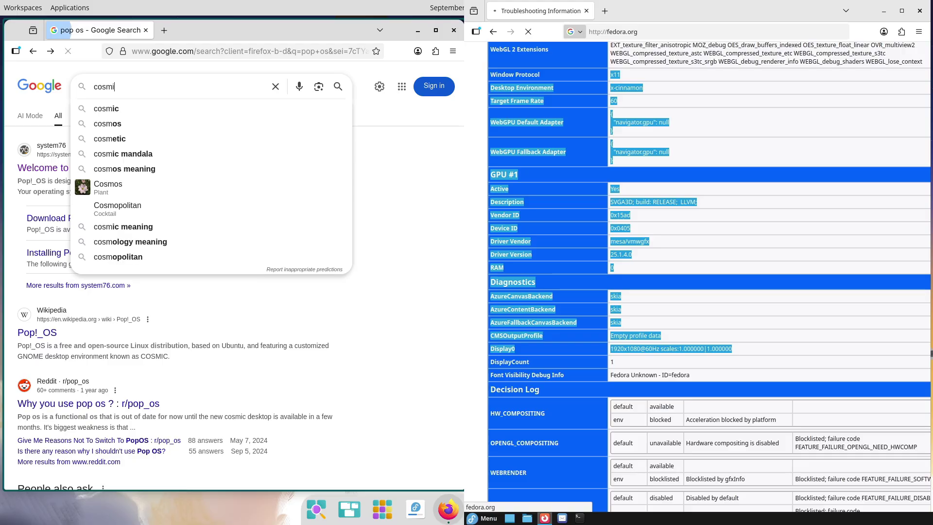
text(c desktop)
key(Return)
click(43, 168)
- Open fedoramagazine.org in Cinnamon's Firefox and the list of COSMIC distros in COSMIC's Firefox
click(634, 31)
click(649, 31)
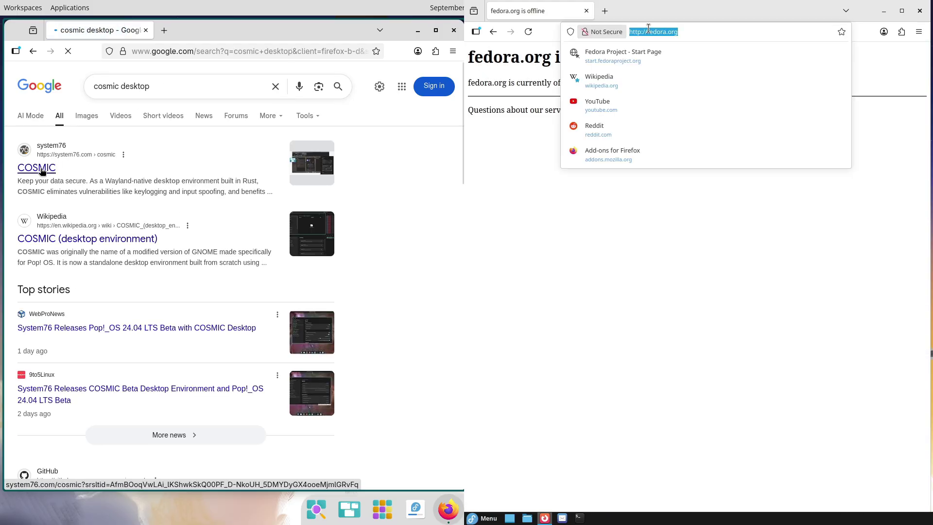
text(fedora)
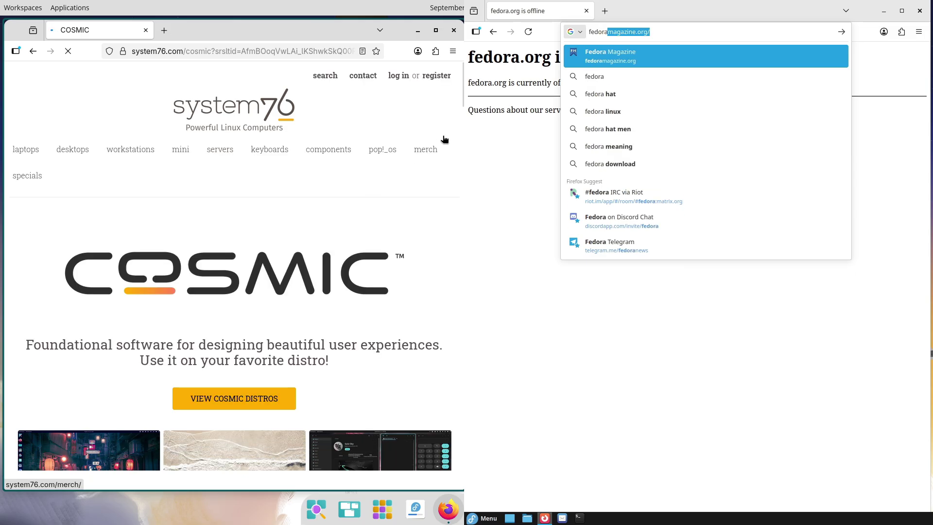
key(Return)
scroll(350, 208, down, 5)
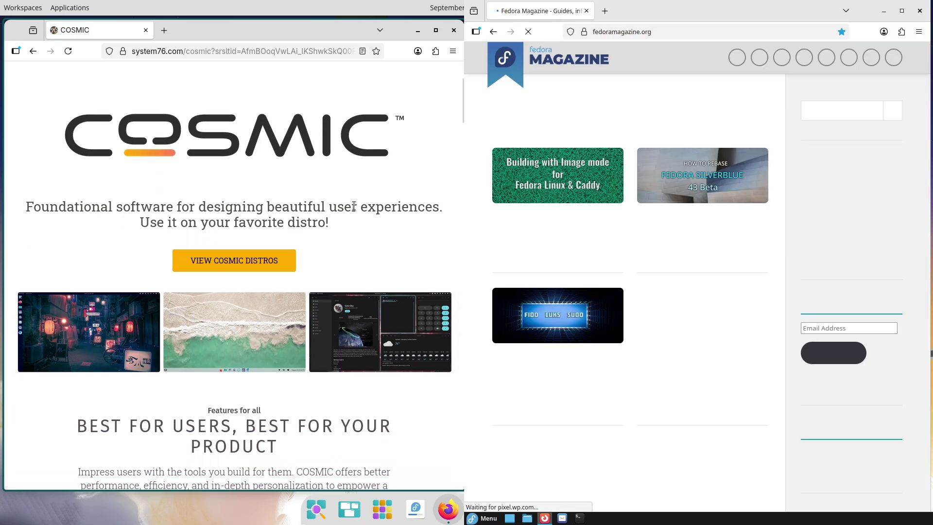
click(266, 261)
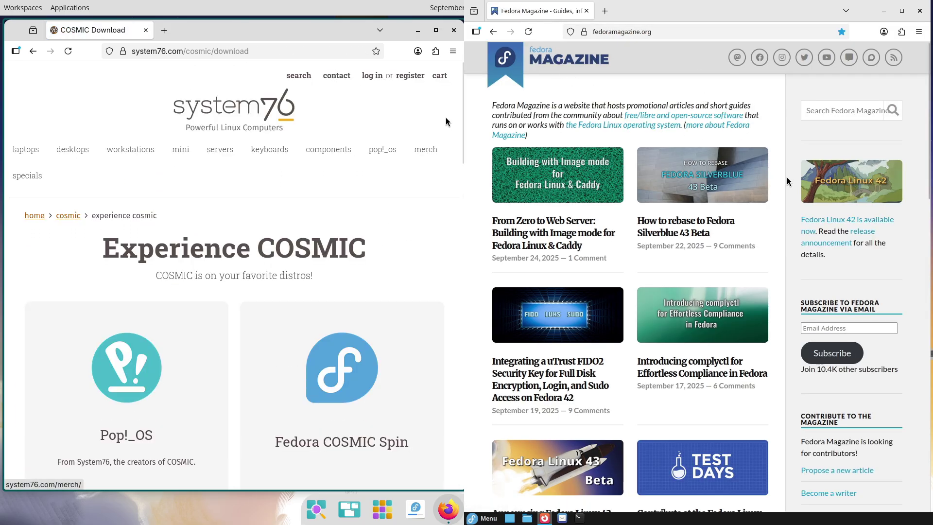
- Browse the COSMIC distro list, and open fedoraproject.org from Fedora Magazine in Cinnamon's Firefox, closing the magazine tab
scroll(446, 122, down, 10)
click(829, 219)
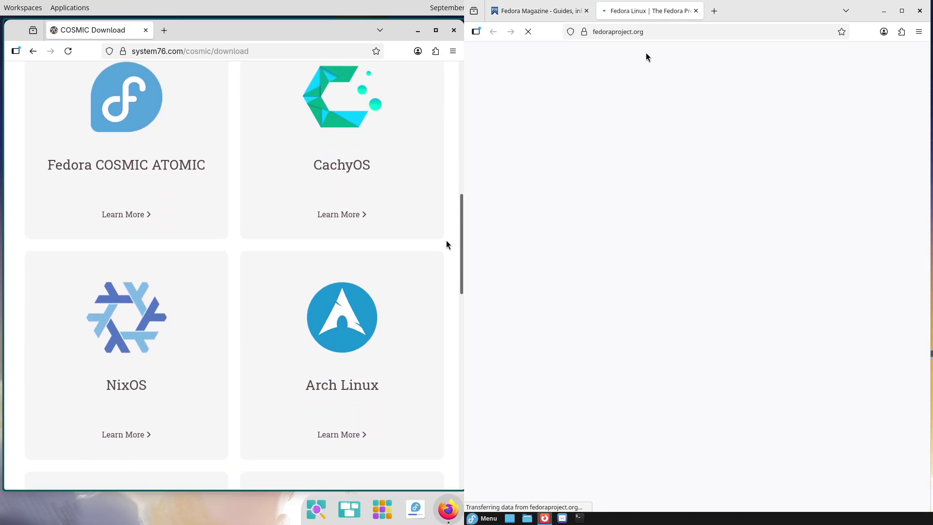
scroll(443, 307, down, 12)
click(586, 11)
scroll(437, 360, up, 7)
scroll(438, 237, up, 10)
scroll(916, 243, down, 15)
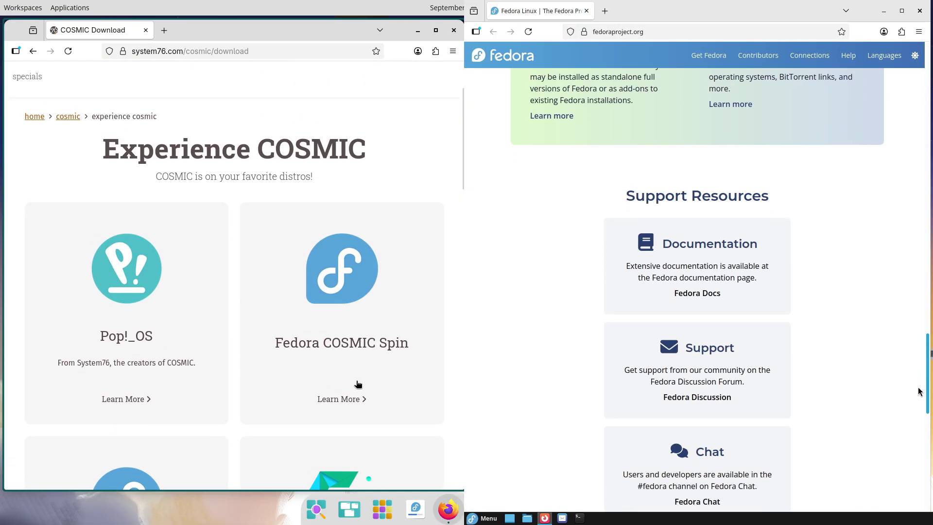
- Open the Fedora COSMIC Spin page in COSMIC's Firefox and the Fedora Cinnamon Spin page in Cinnamon's Firefox
scroll(919, 391, up, 15)
click(709, 55)
click(340, 276)
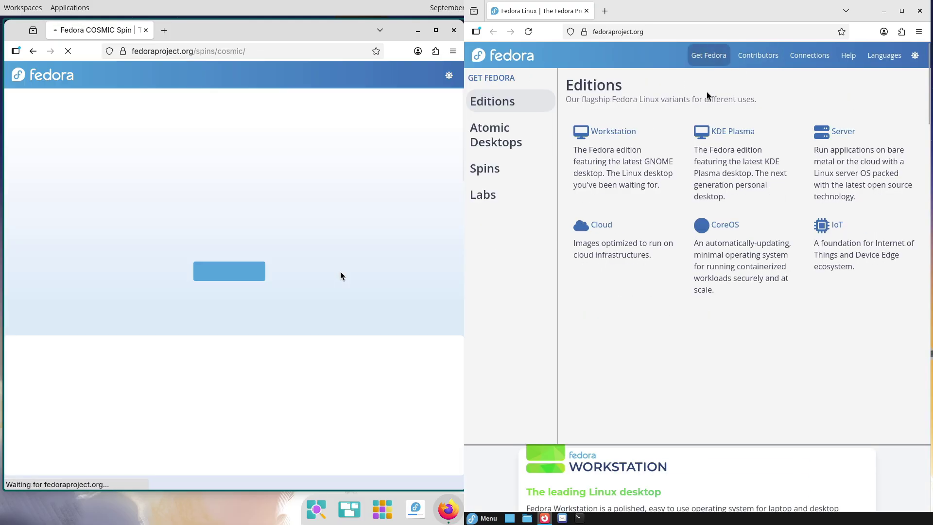
click(536, 168)
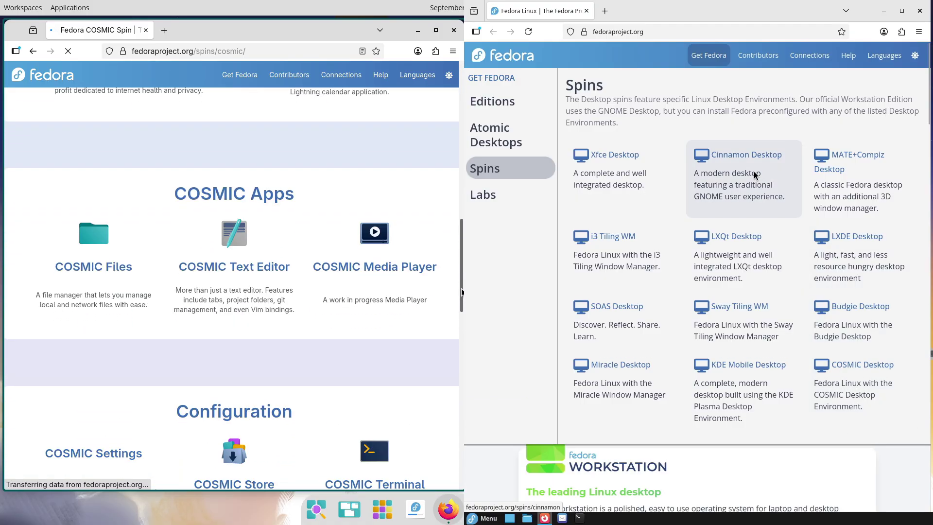
click(751, 165)
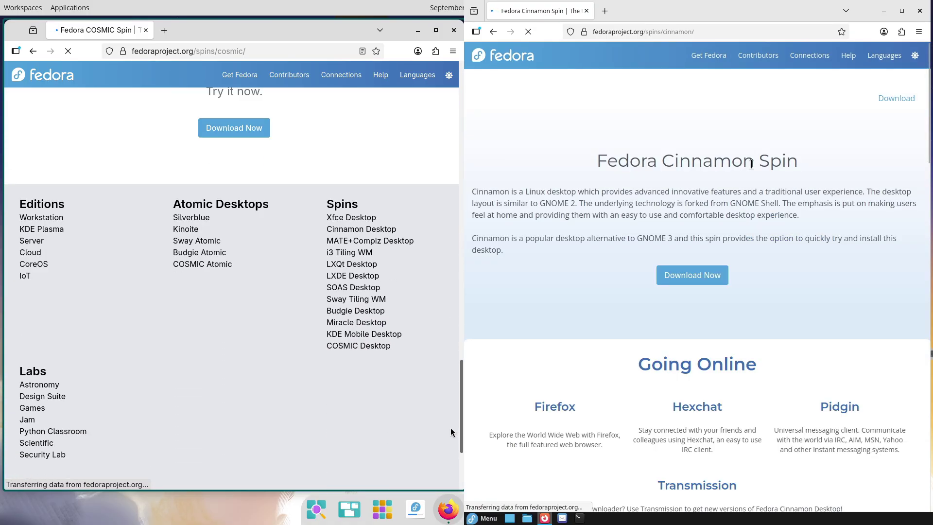
- Open the Fedora COSMIC Spin download page in COSMIC's Firefox and read through the Cinnamon Spin page
drag(450, 427, 445, 87)
click(240, 279)
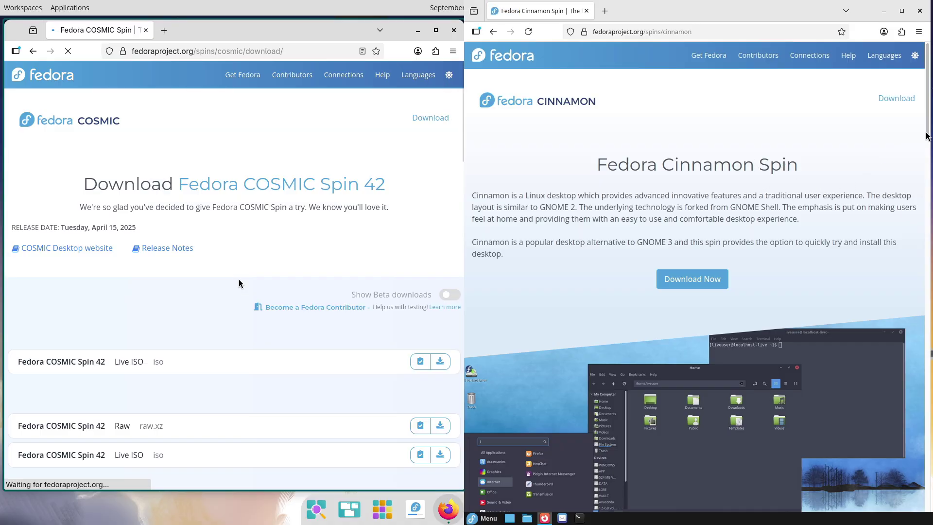
drag(927, 135, 917, 255)
scroll(919, 255, down, 15)
- Open the Fedora Cinnamon Spin download page and show Beta downloads on both the COSMIC and Cinnamon download pages
click(445, 195)
drag(915, 424, 928, 120)
click(708, 286)
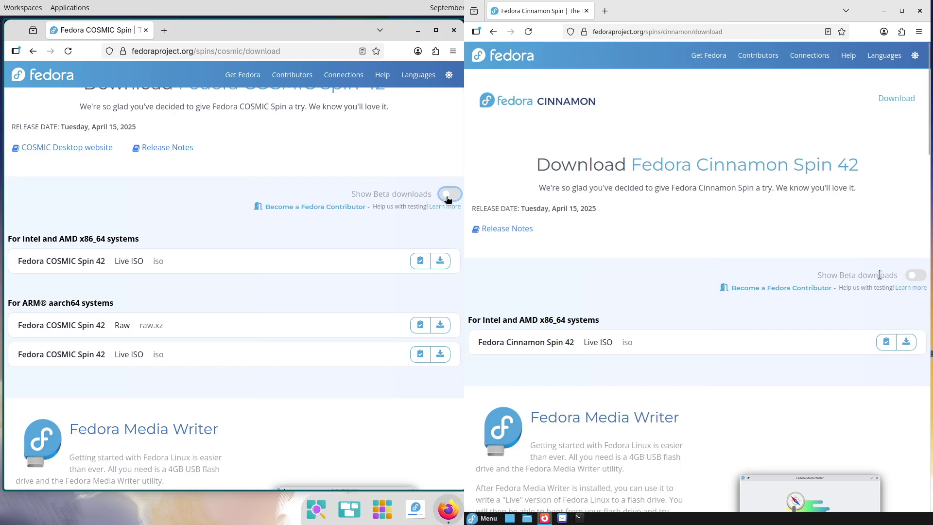
click(915, 276)
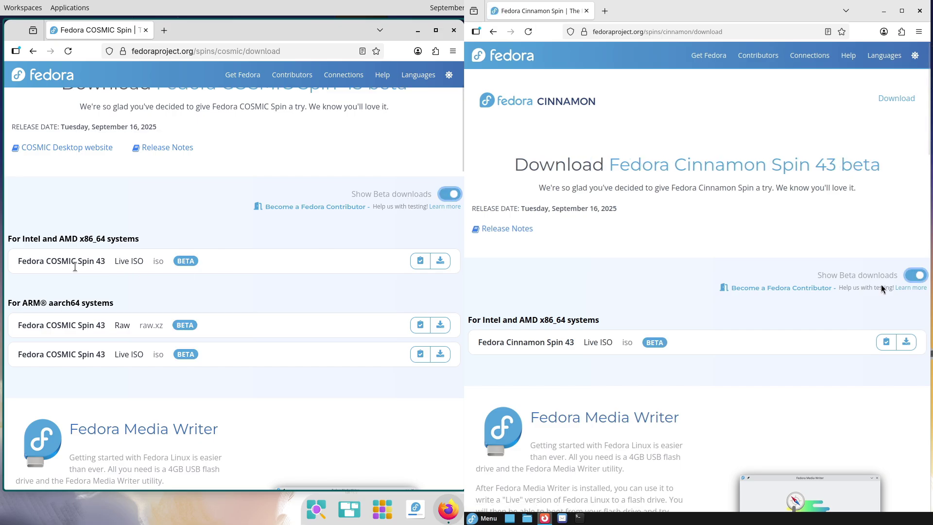
- Start and cancel the Fedora COSMIC and Cinnamon Spin 43 x86_64 Live ISO downloads, and close Firefox on both desktops
click(437, 266)
click(905, 342)
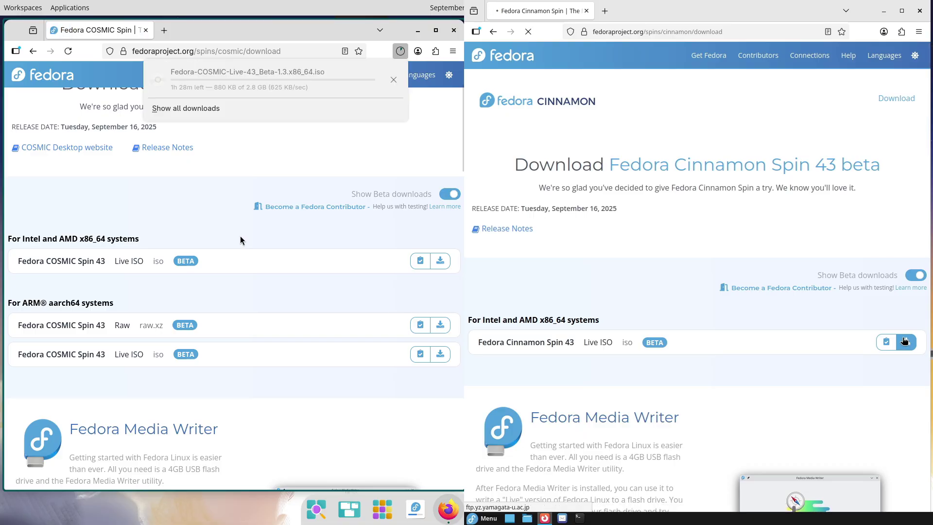
click(394, 80)
click(454, 30)
click(861, 62)
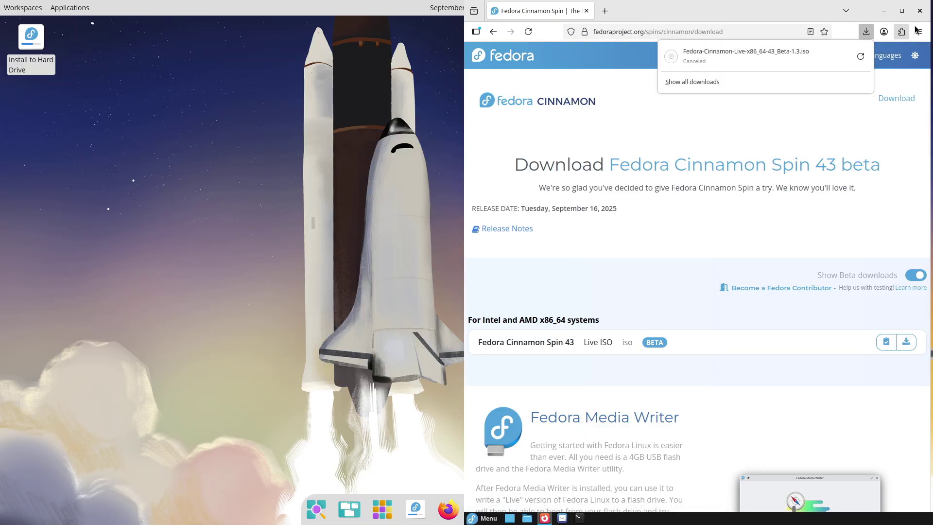
click(920, 10)
- Open a terminal on both COSMIC and Cinnamon and snap each window to the left half of its desktop
key(super+t)
drag(444, 84, 2, 117)
drag(910, 54, 468, 131)
drag(217, 33, 2, 150)
drag(468, 131, 465, 123)
drag(2, 150, 1, 177)
- Run btop in both terminals and widen Cinnamon's terminal window to fit its display
text(btop)
key(Return)
text(p)
key(Return)
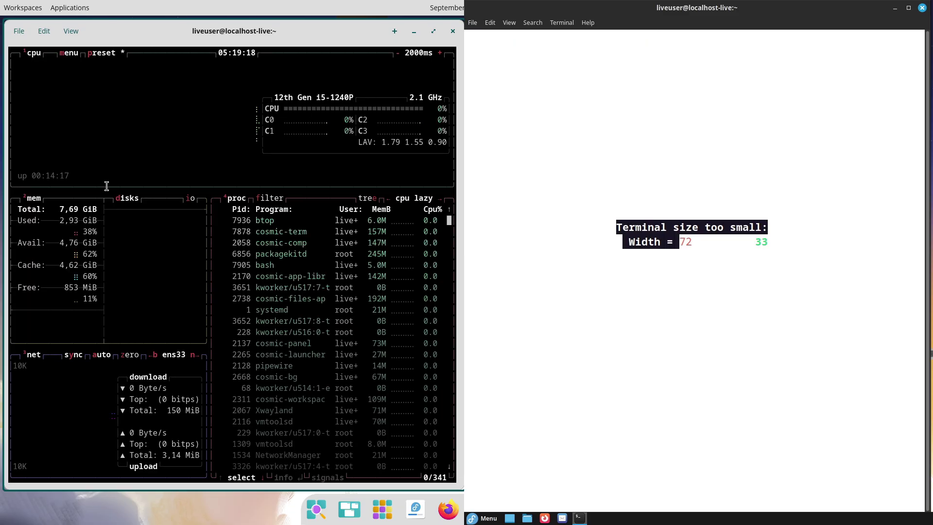
drag(928, 252, 932, 252)
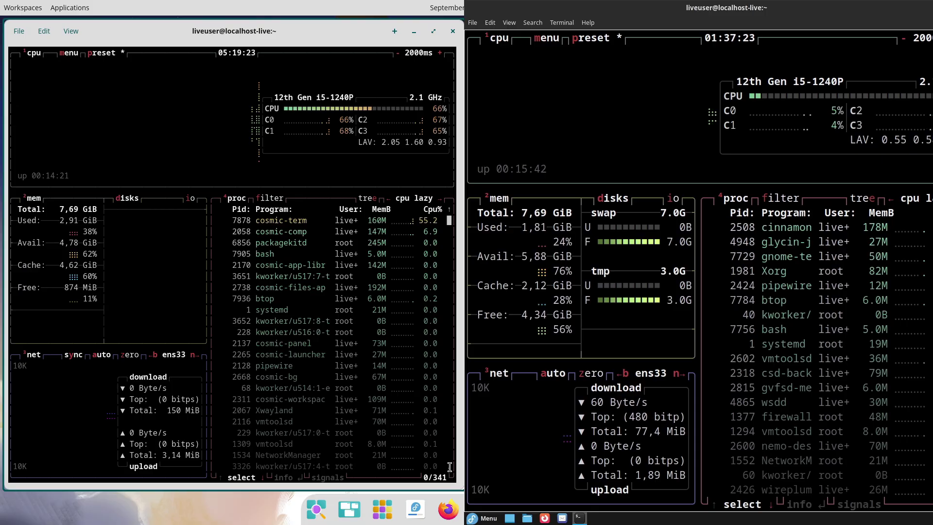
- Scroll through btop's process lists on both desktops and close COSMIC's terminal
scroll(449, 467, down, 20)
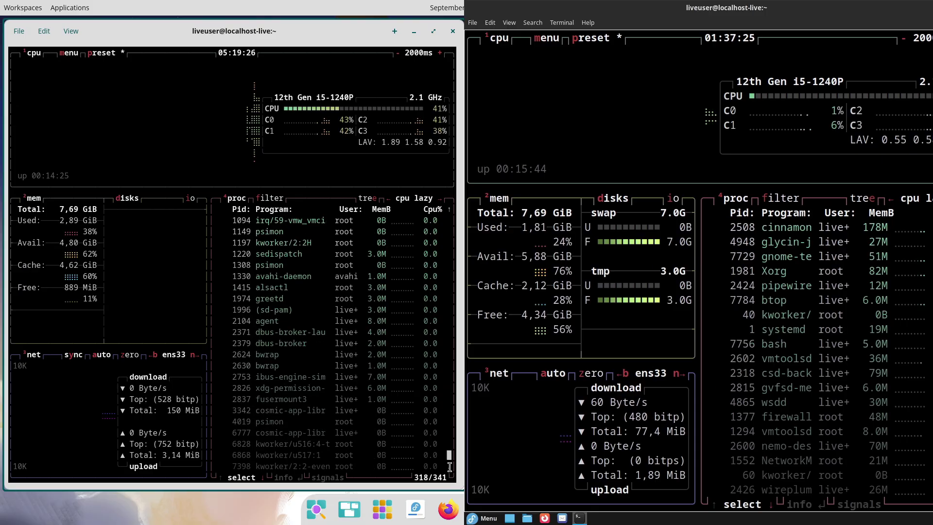
scroll(817, 359, down, 20)
key(super+q)
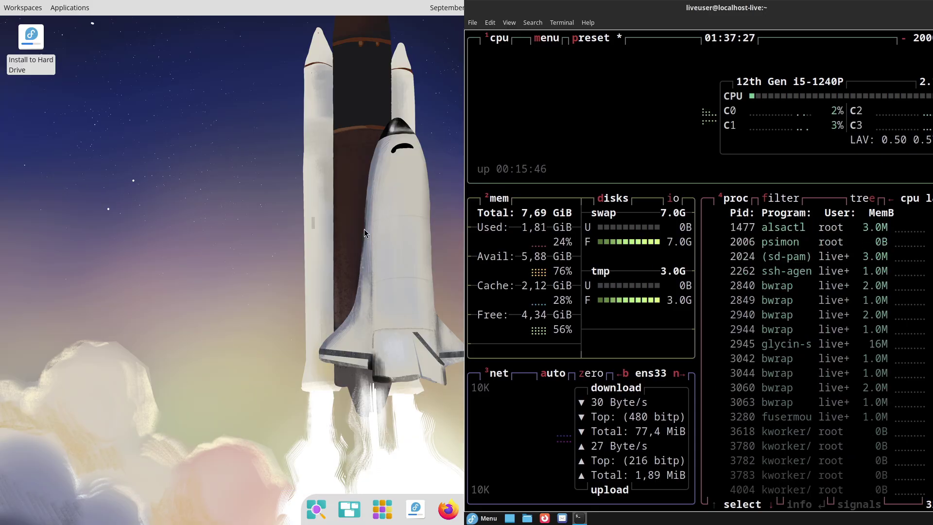
- Close Cinnamon's terminal and open System Monitor on both desktops, snapping the COSMIC window to the left half
click(318, 499)
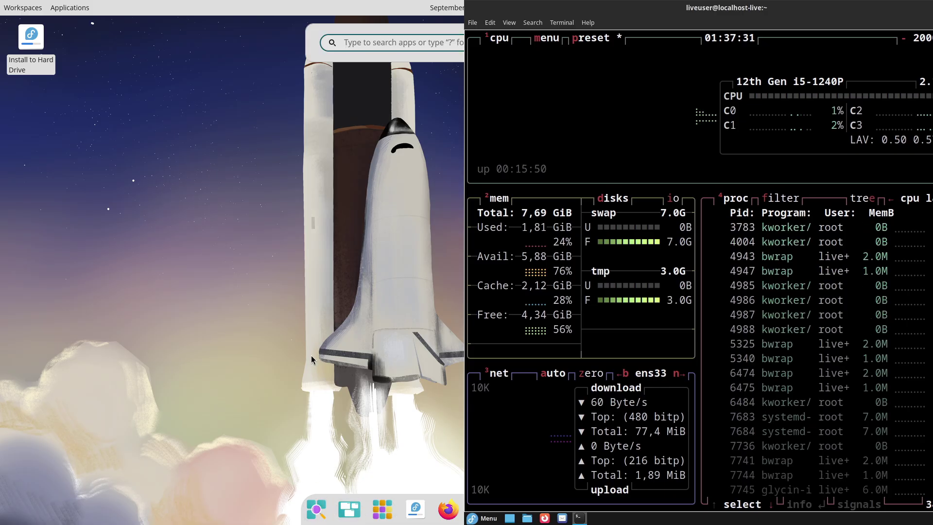
text(sys)
key(alt+F4)
click(771, 302)
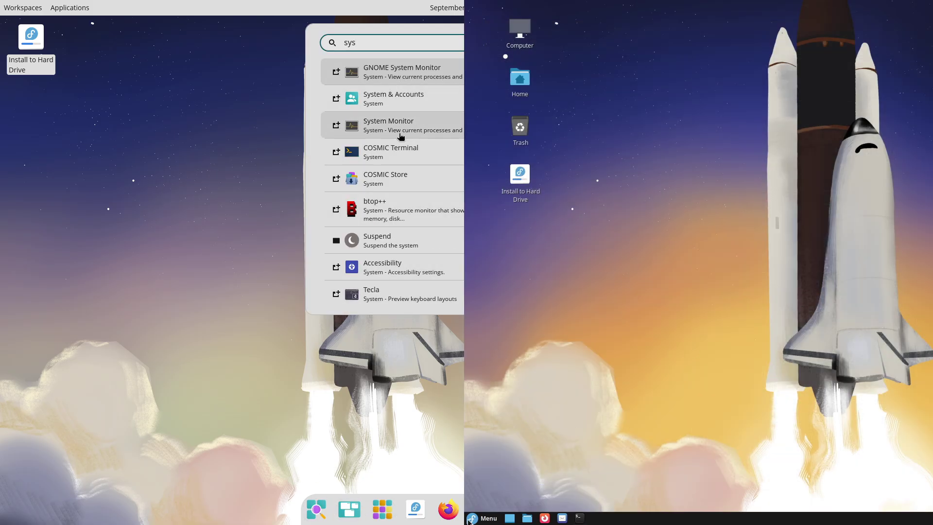
click(473, 518)
text(syste)
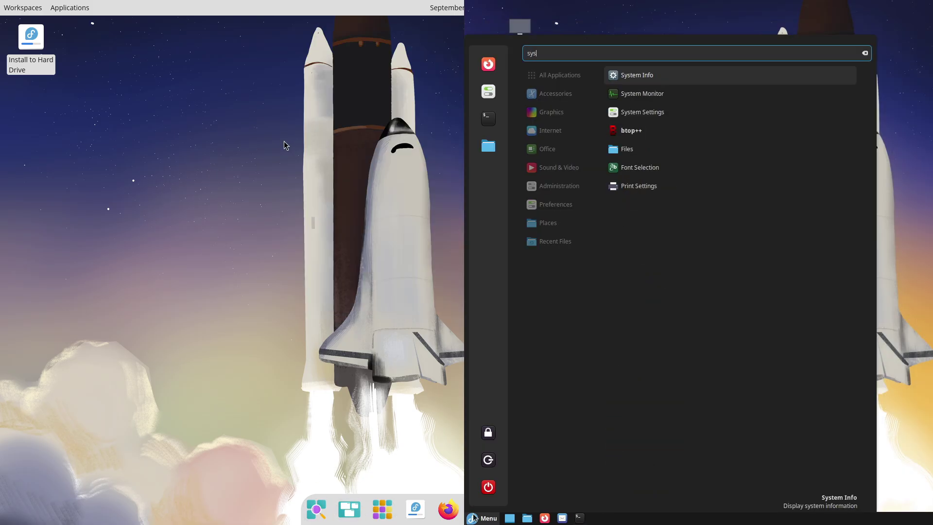
click(376, 507)
click(660, 100)
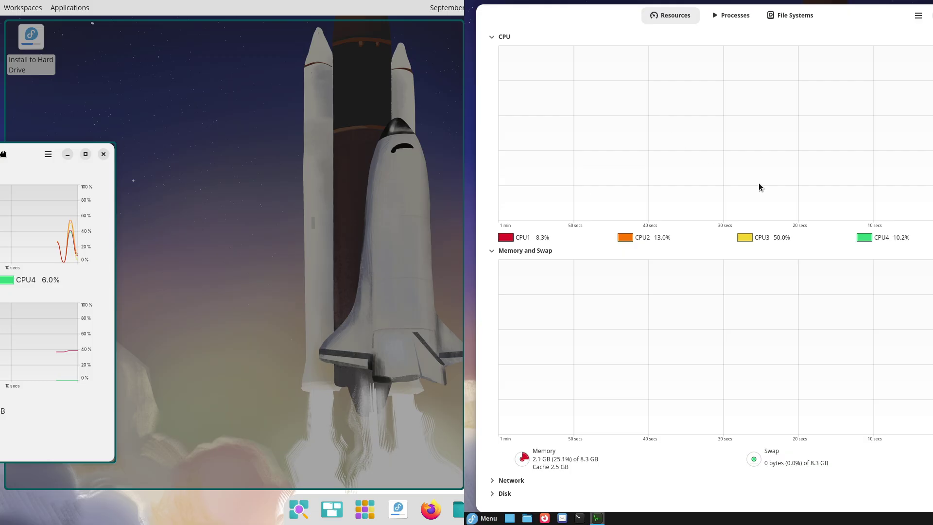
mouse_move(4, 154)
mouse_down()
mouse_move(86, 169)
mouse_move(1, 154)
mouse_up()
- Examine Cinnamon's processes, resource graphs and file systems in System Monitor, and show the process list on COSMIC
click(736, 18)
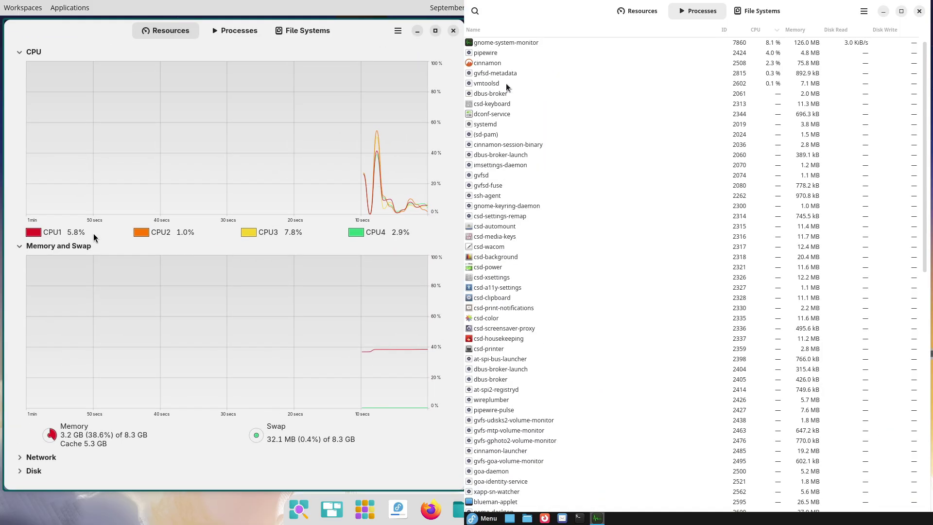
click(628, 12)
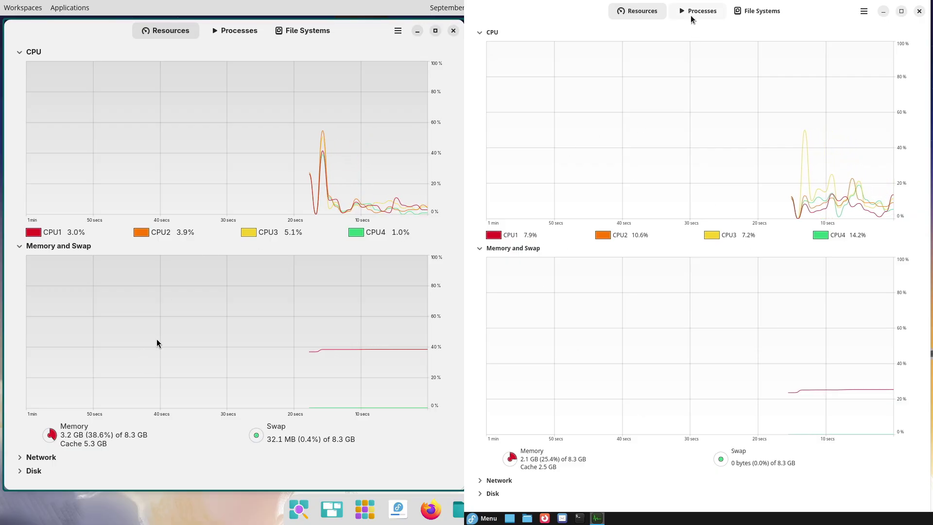
click(693, 15)
drag(926, 167, 913, 126)
click(242, 35)
click(775, 15)
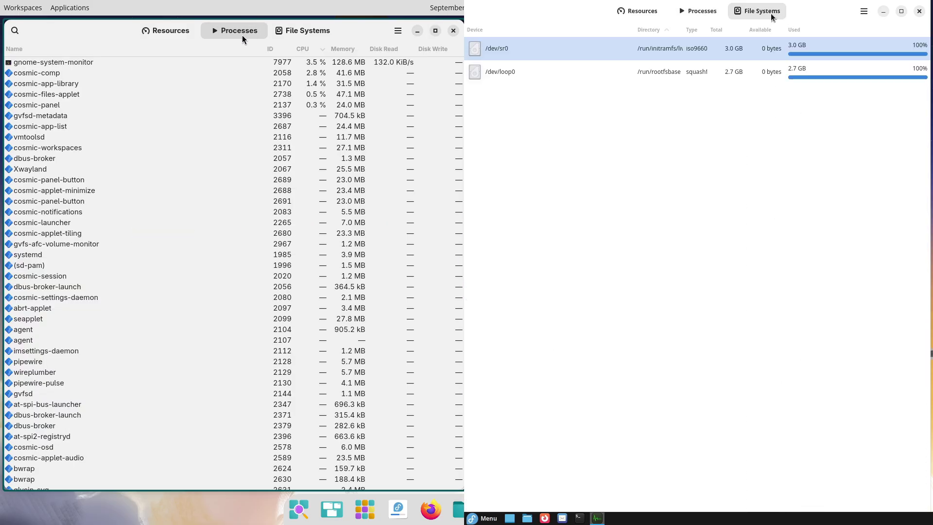
- Scroll through the process lists, close Cinnamon's System Monitor and return COSMIC's to the resource graphs
click(705, 18)
drag(924, 147, 865, 175)
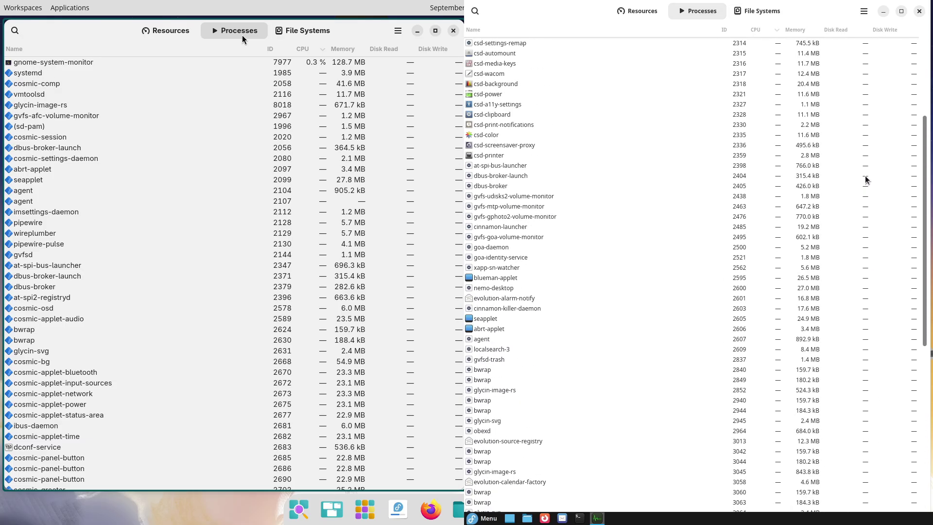
click(651, 17)
drag(460, 192, 461, 133)
click(919, 12)
click(301, 30)
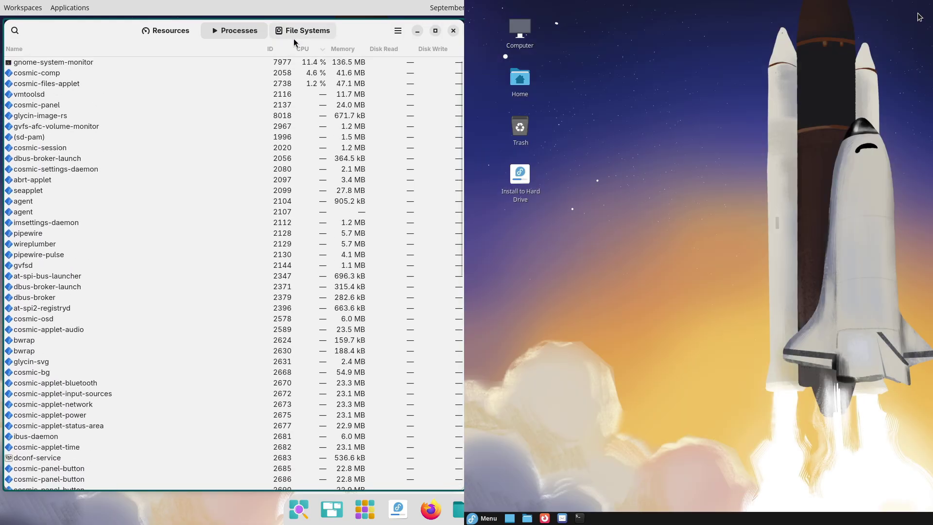
click(166, 32)
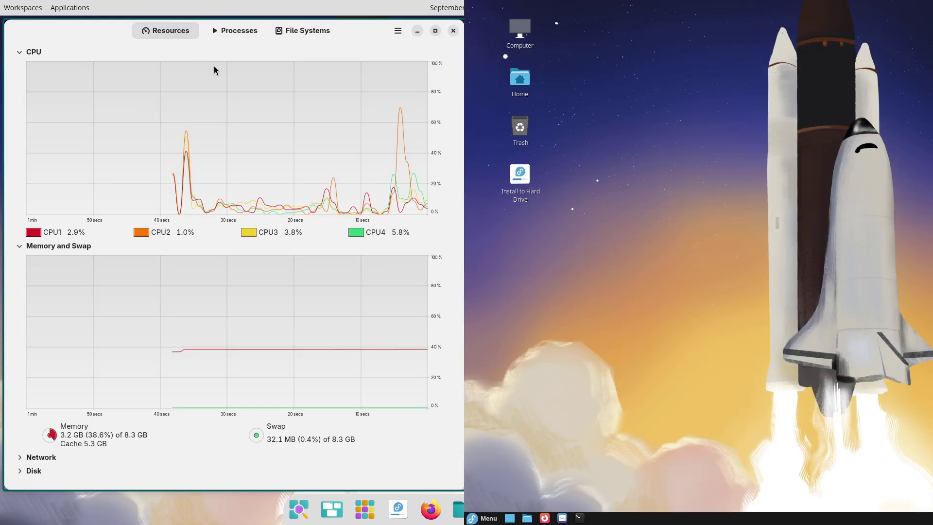
- Close System Monitor on COSMIC and shut down the Cinnamon system
click(487, 517)
click(456, 31)
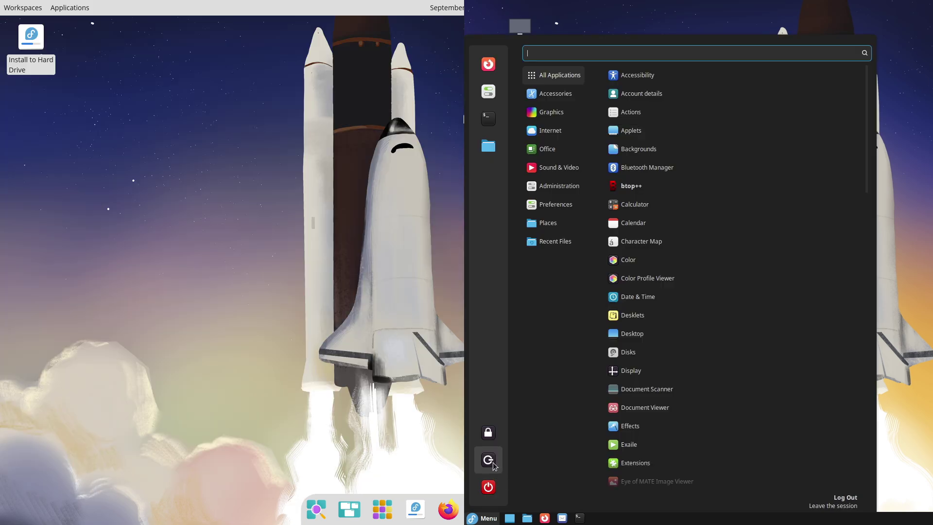
click(488, 486)
key(Escape)
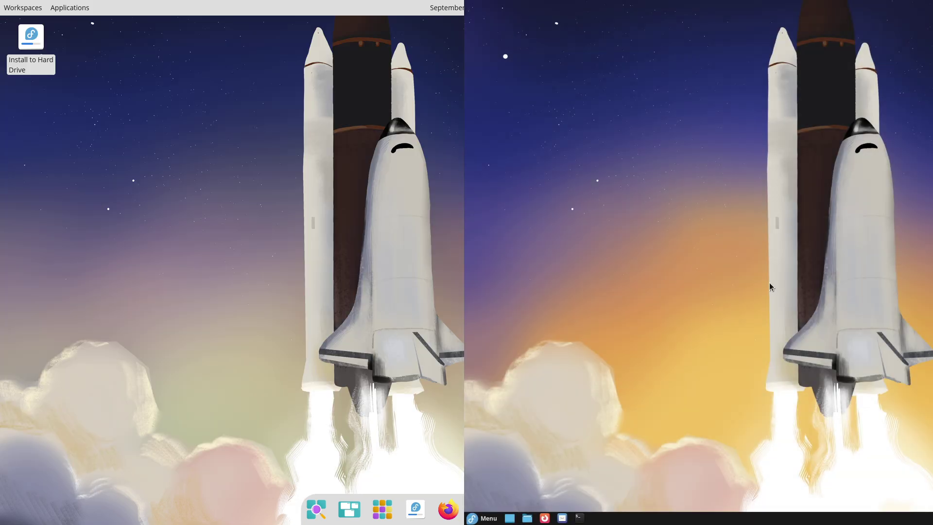